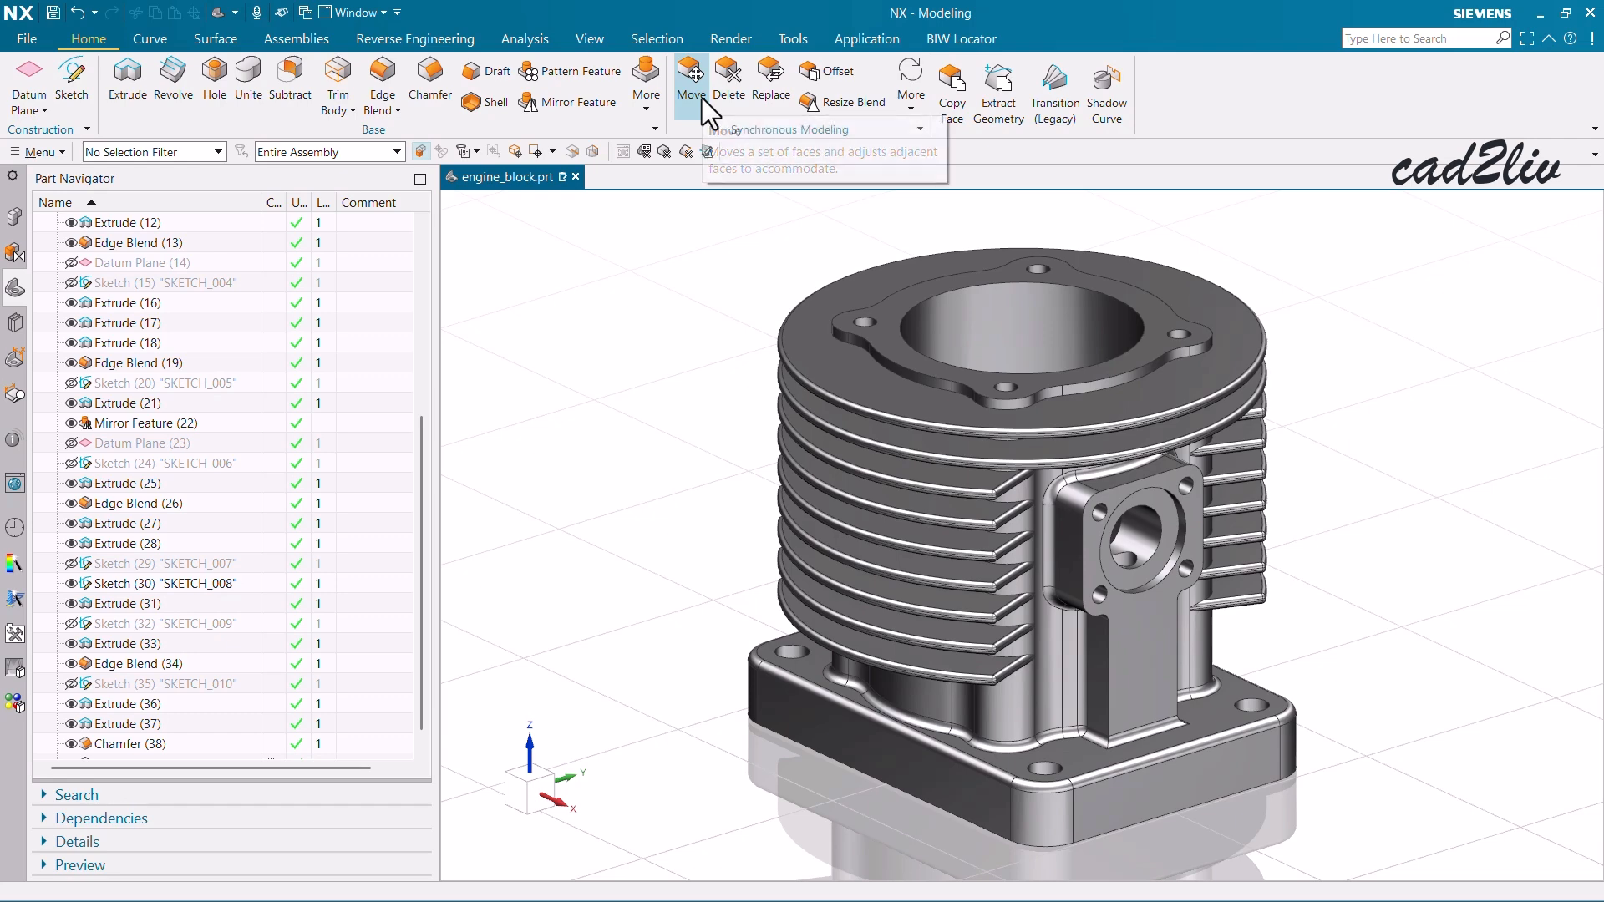
{"action": "left_click", "coordinate": [701, 98]}
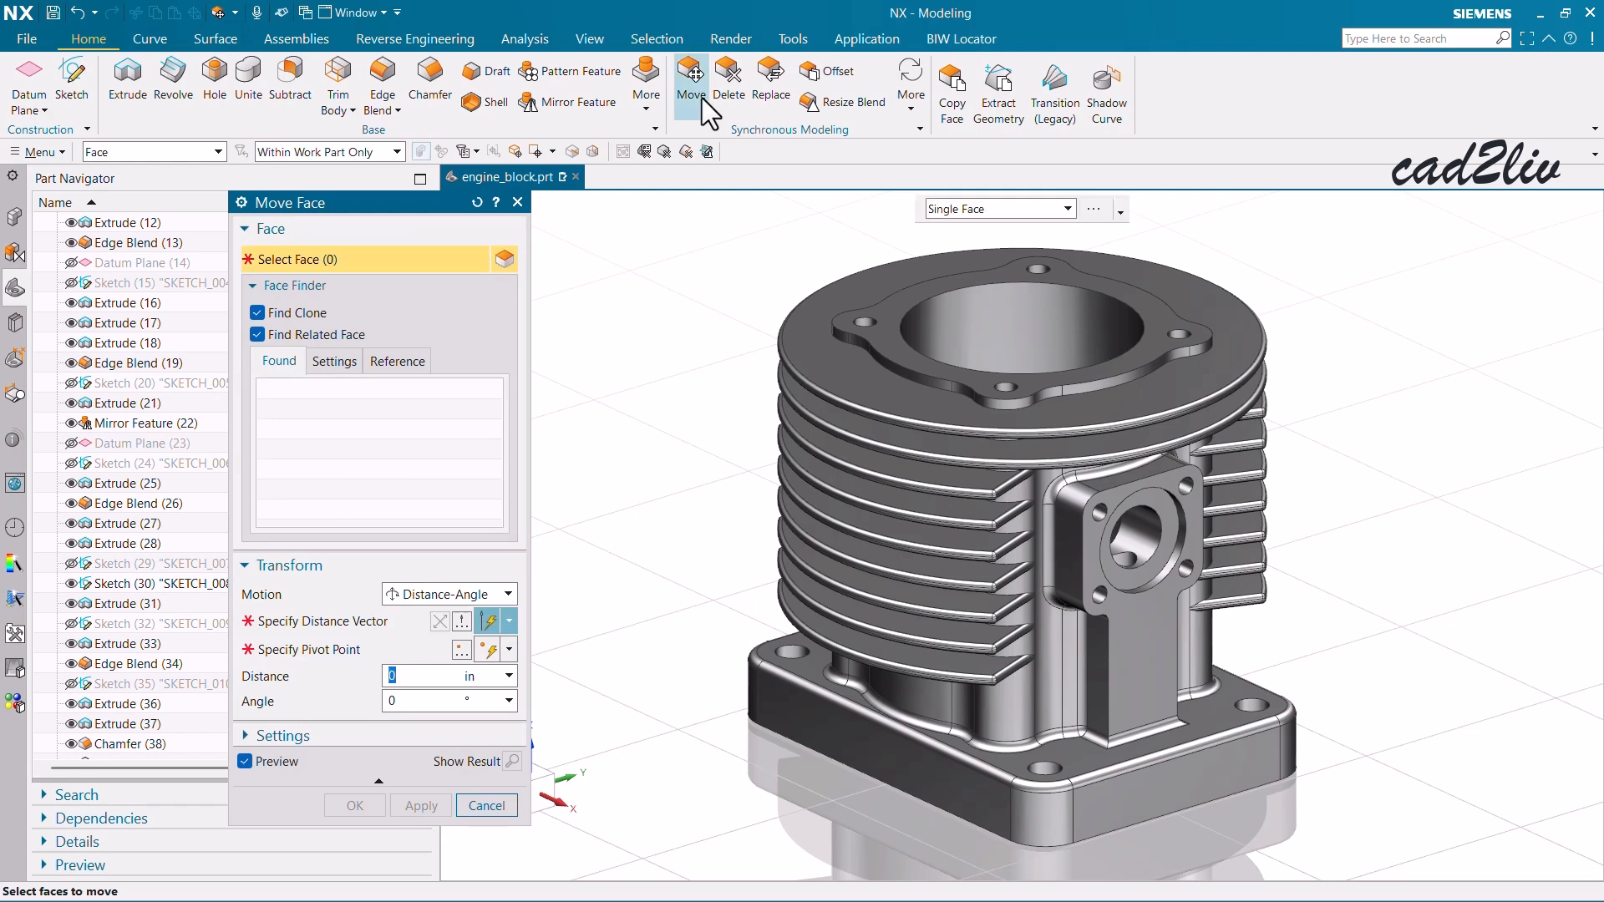
{"action": "left_click", "coordinate": [517, 202]}
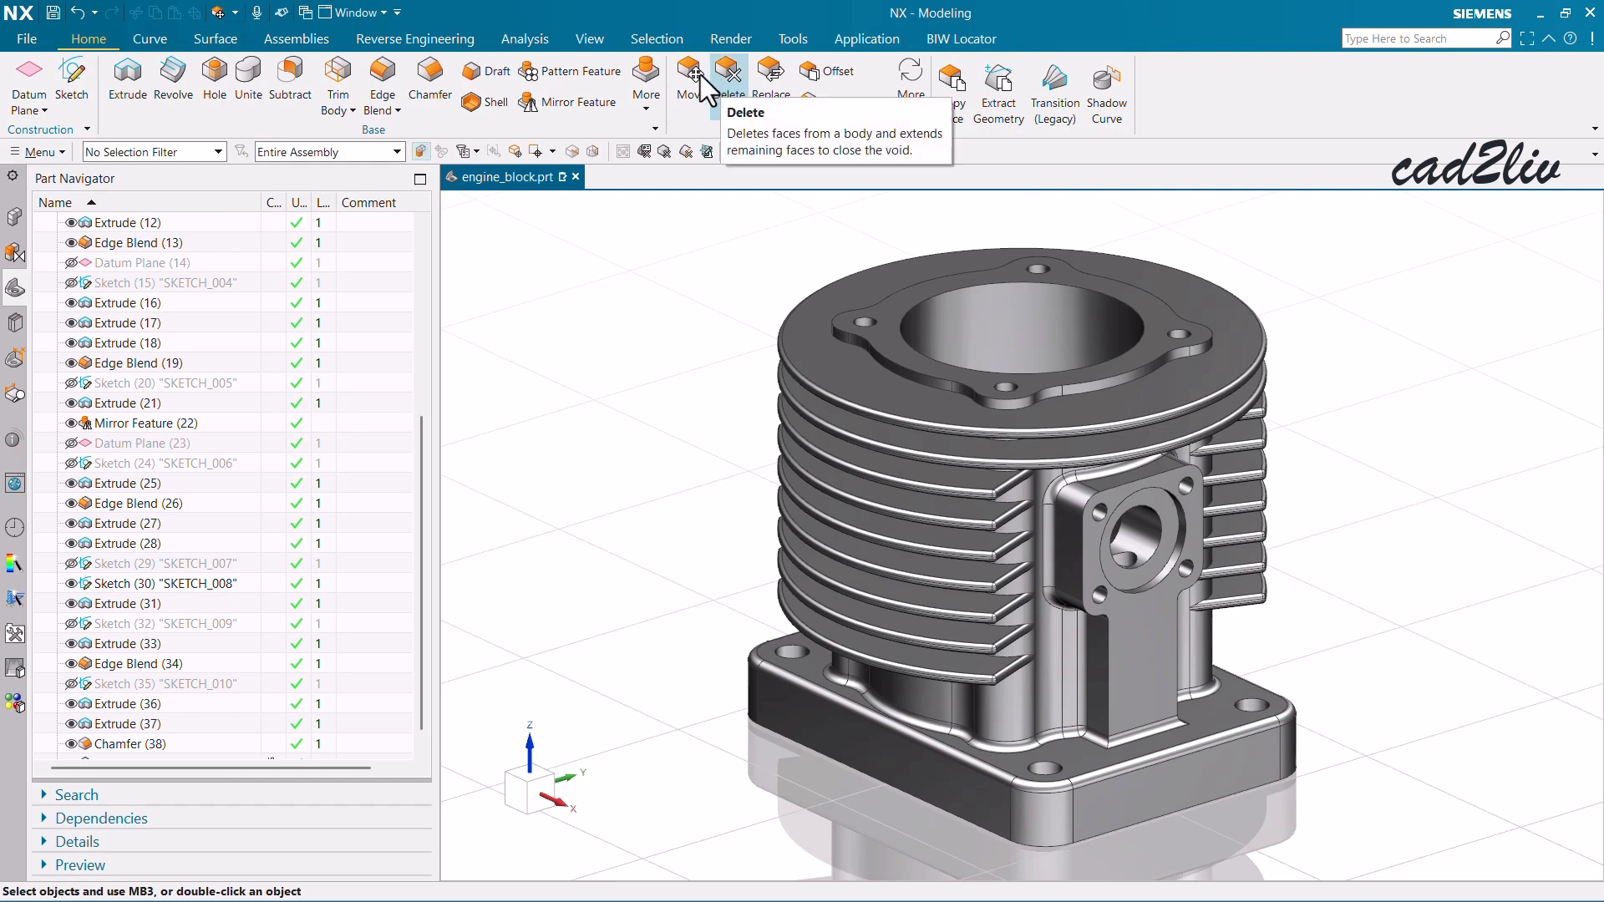
Step: Measure the projected distance along the vertical Z vector between the raised gasket flange's top face and the circular top face of the cylinder
{"action": "left_click", "coordinate": [540, 37]}
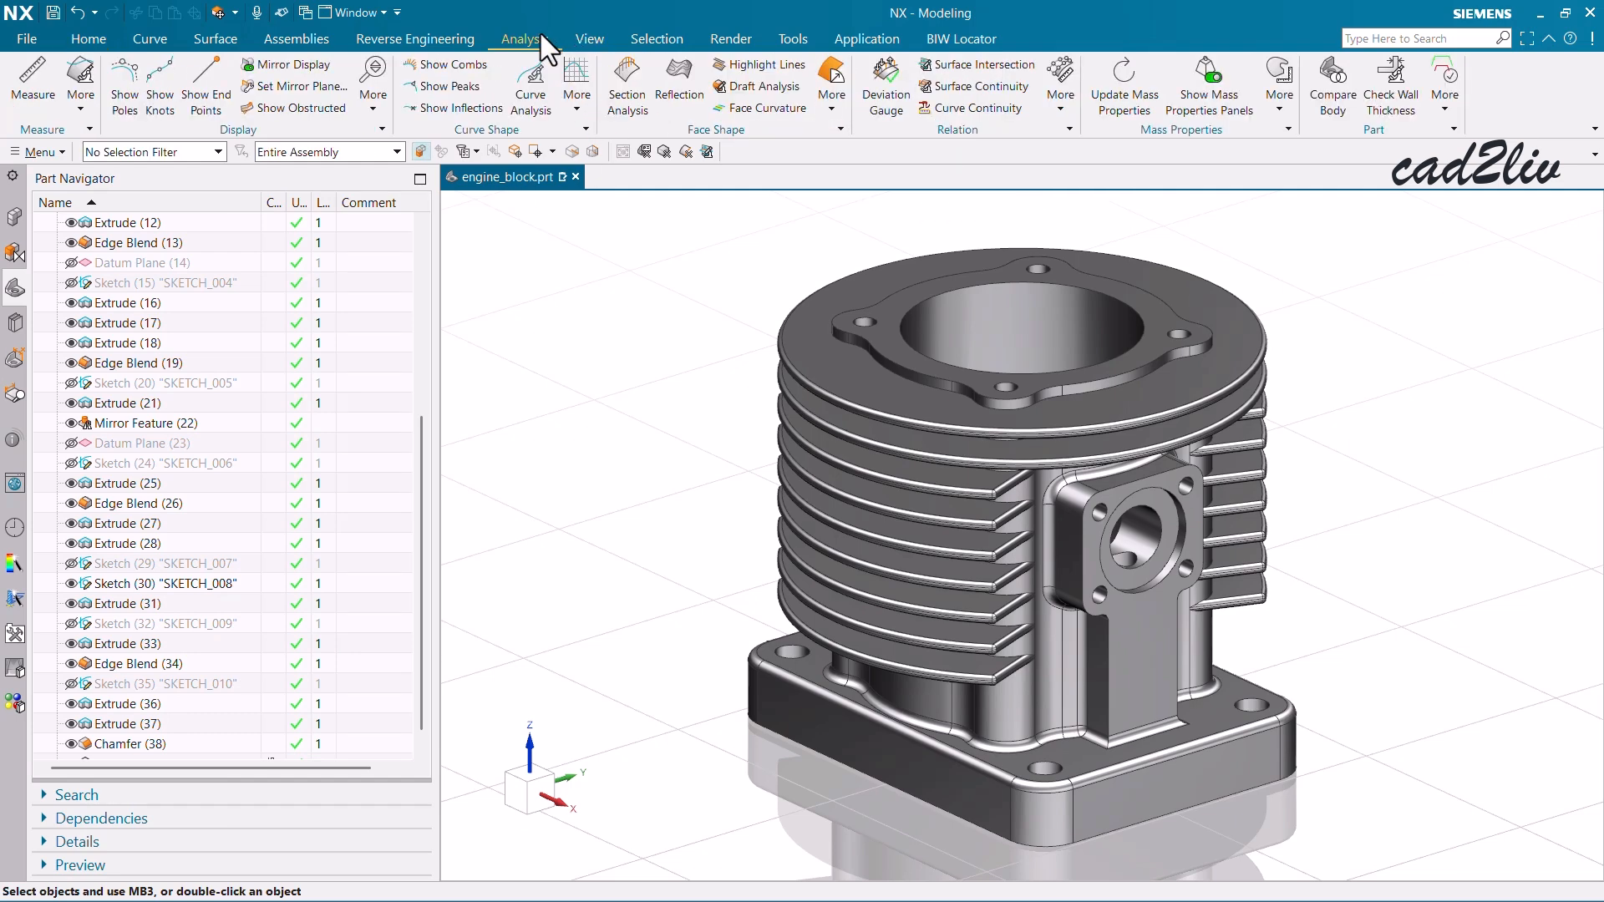
{"action": "left_click", "coordinate": [53, 72]}
{"action": "scroll", "coordinate": [888, 313], "scroll_direction": "up", "scroll_amount": 5}
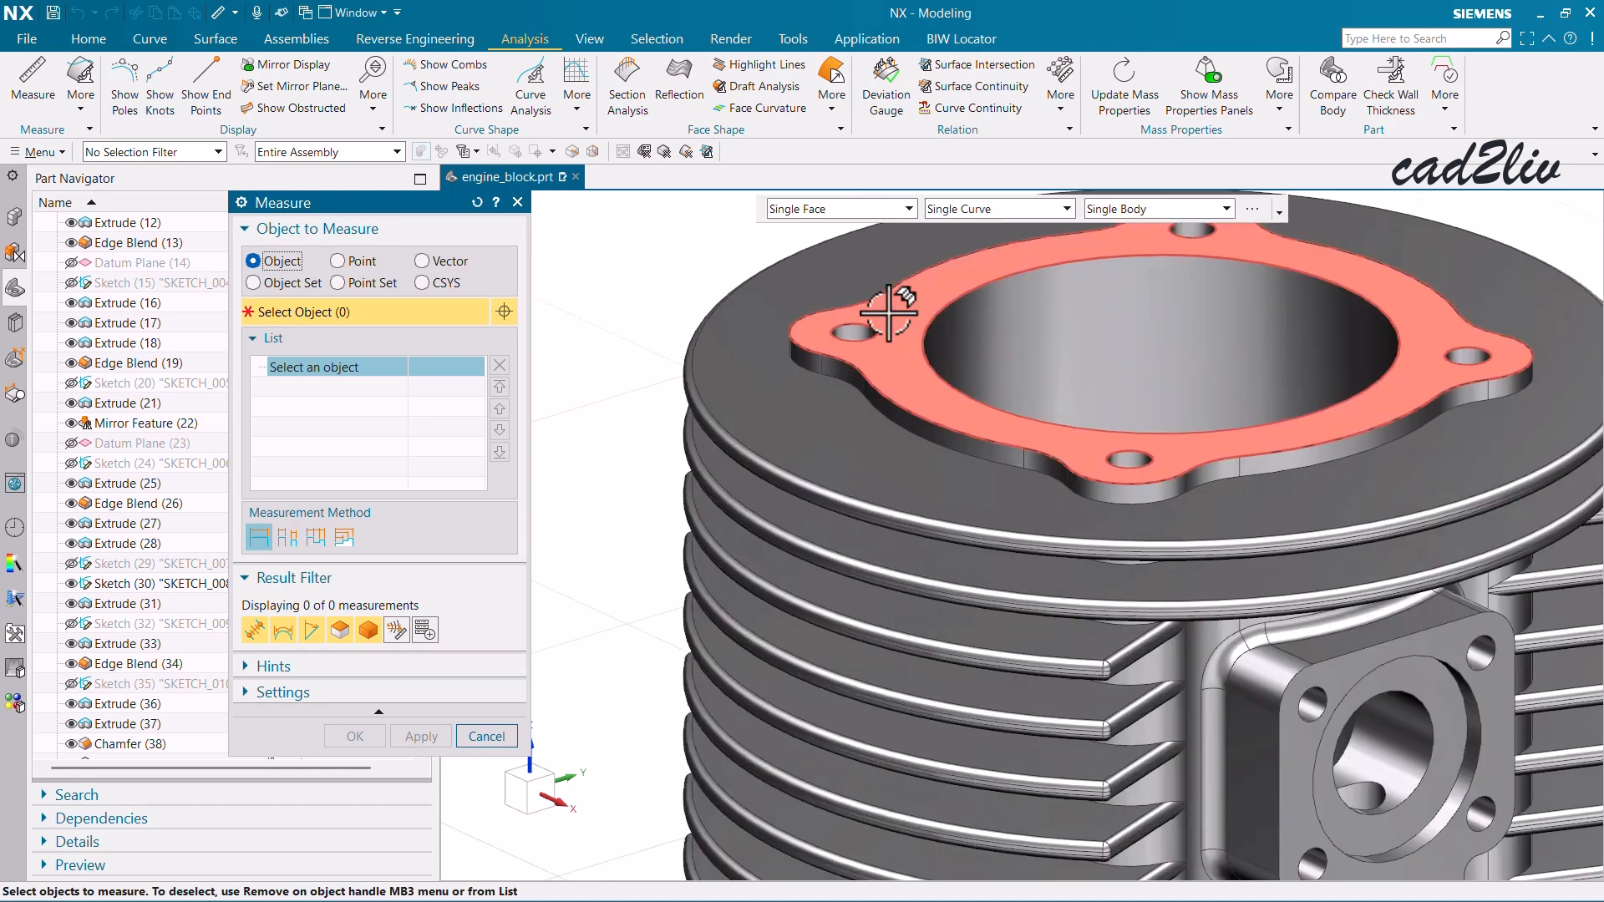
{"action": "left_click", "coordinate": [888, 314]}
{"action": "scroll", "coordinate": [816, 436], "scroll_direction": "up", "scroll_amount": 2}
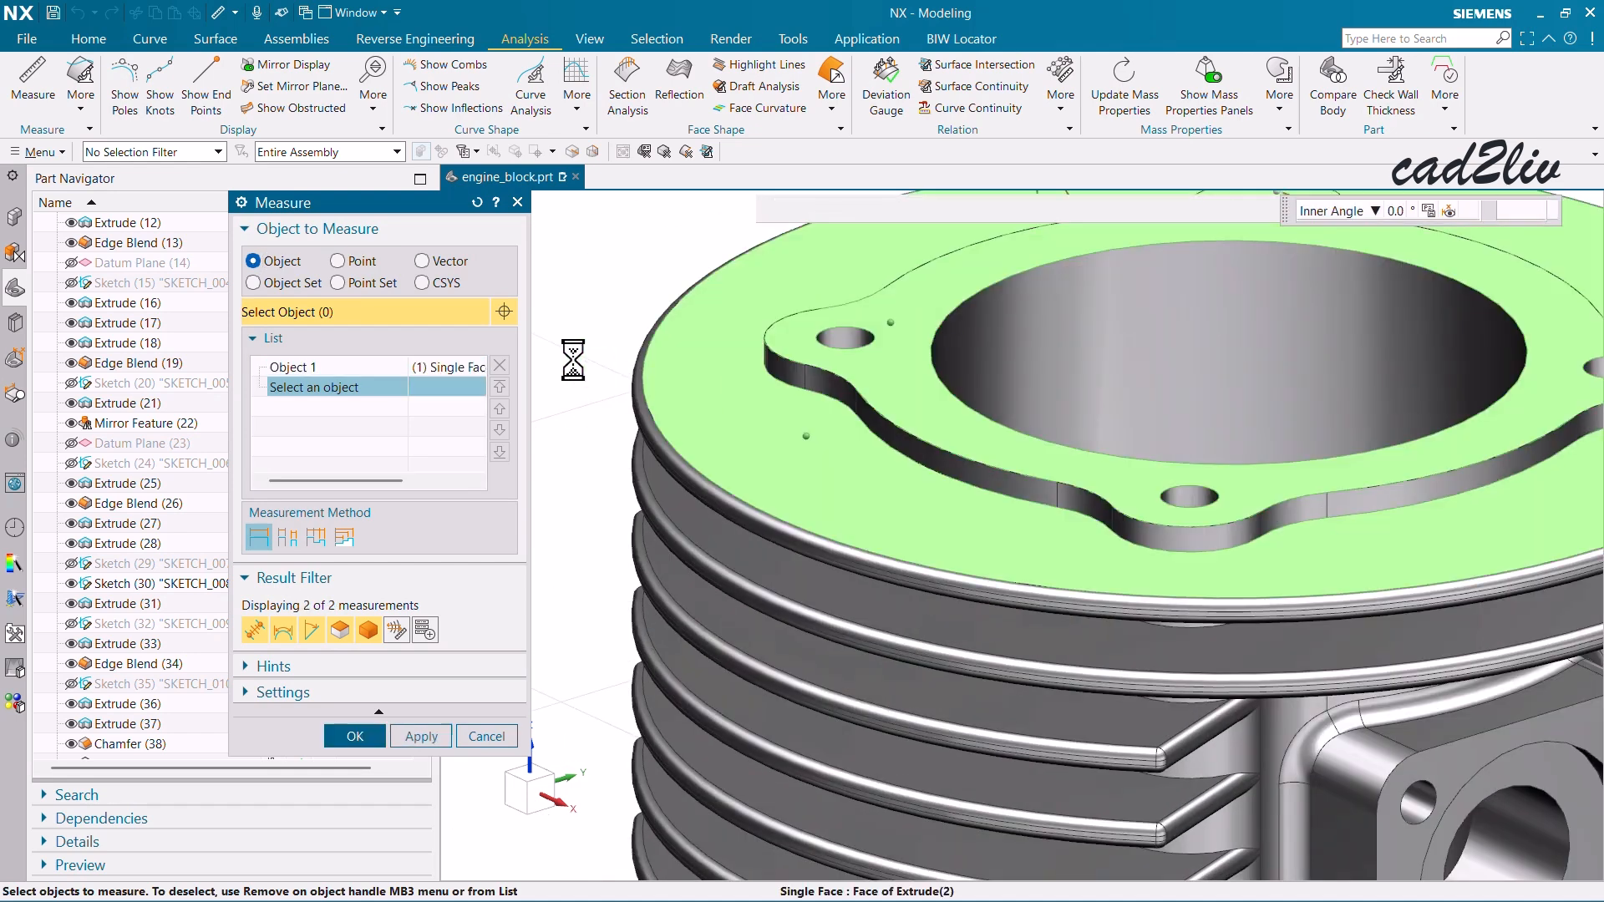
{"action": "left_click", "coordinate": [422, 261]}
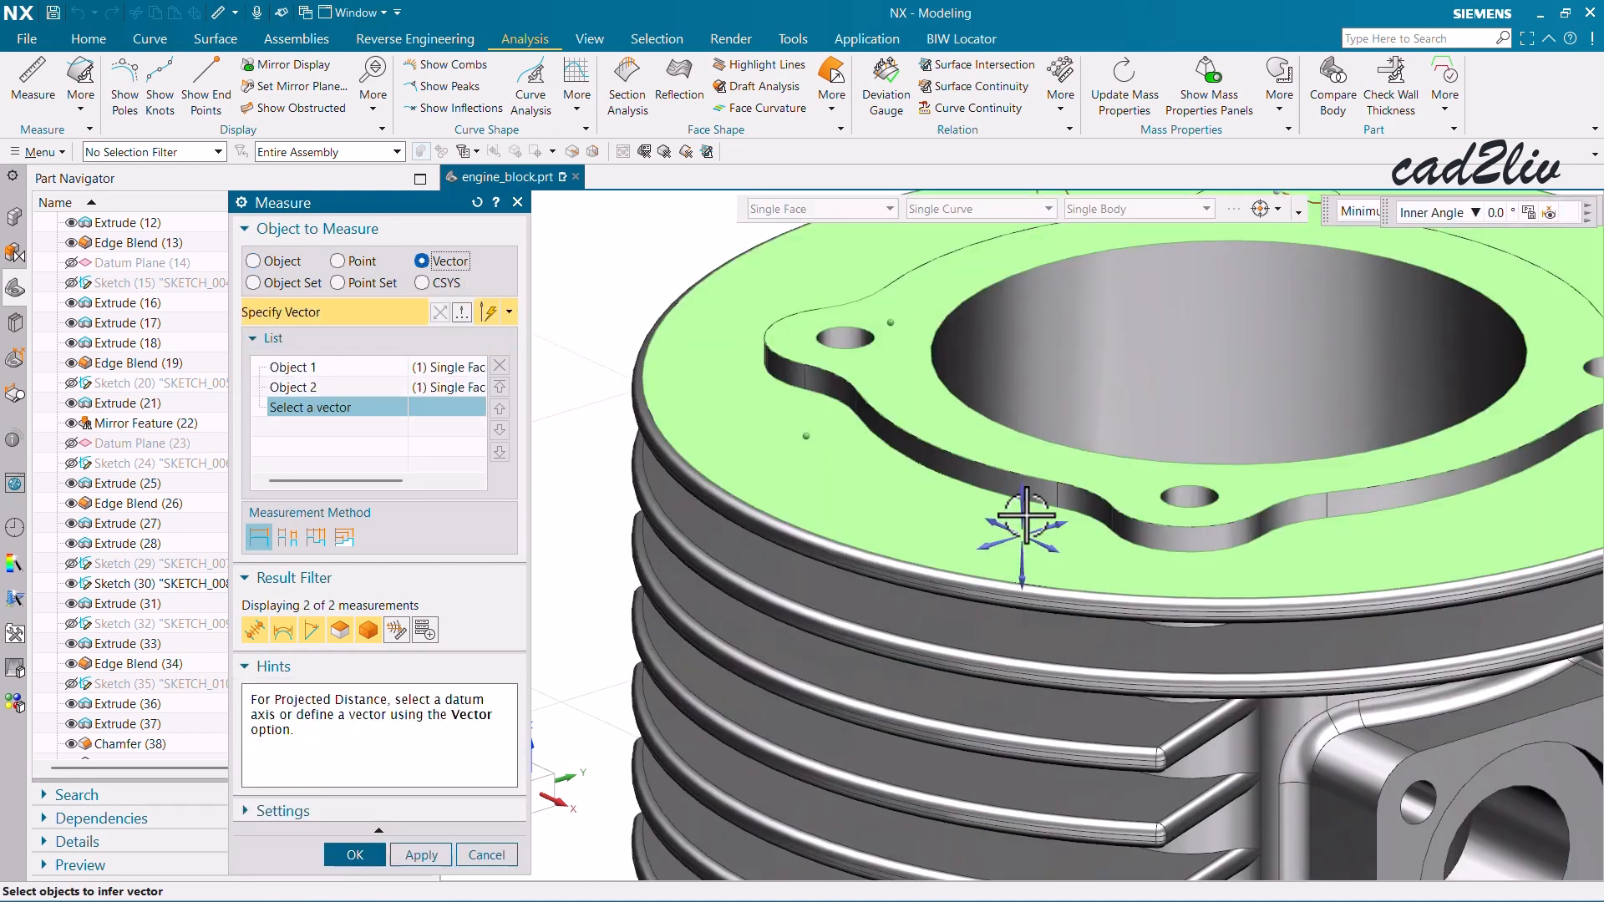
{"action": "left_click", "coordinate": [1022, 501]}
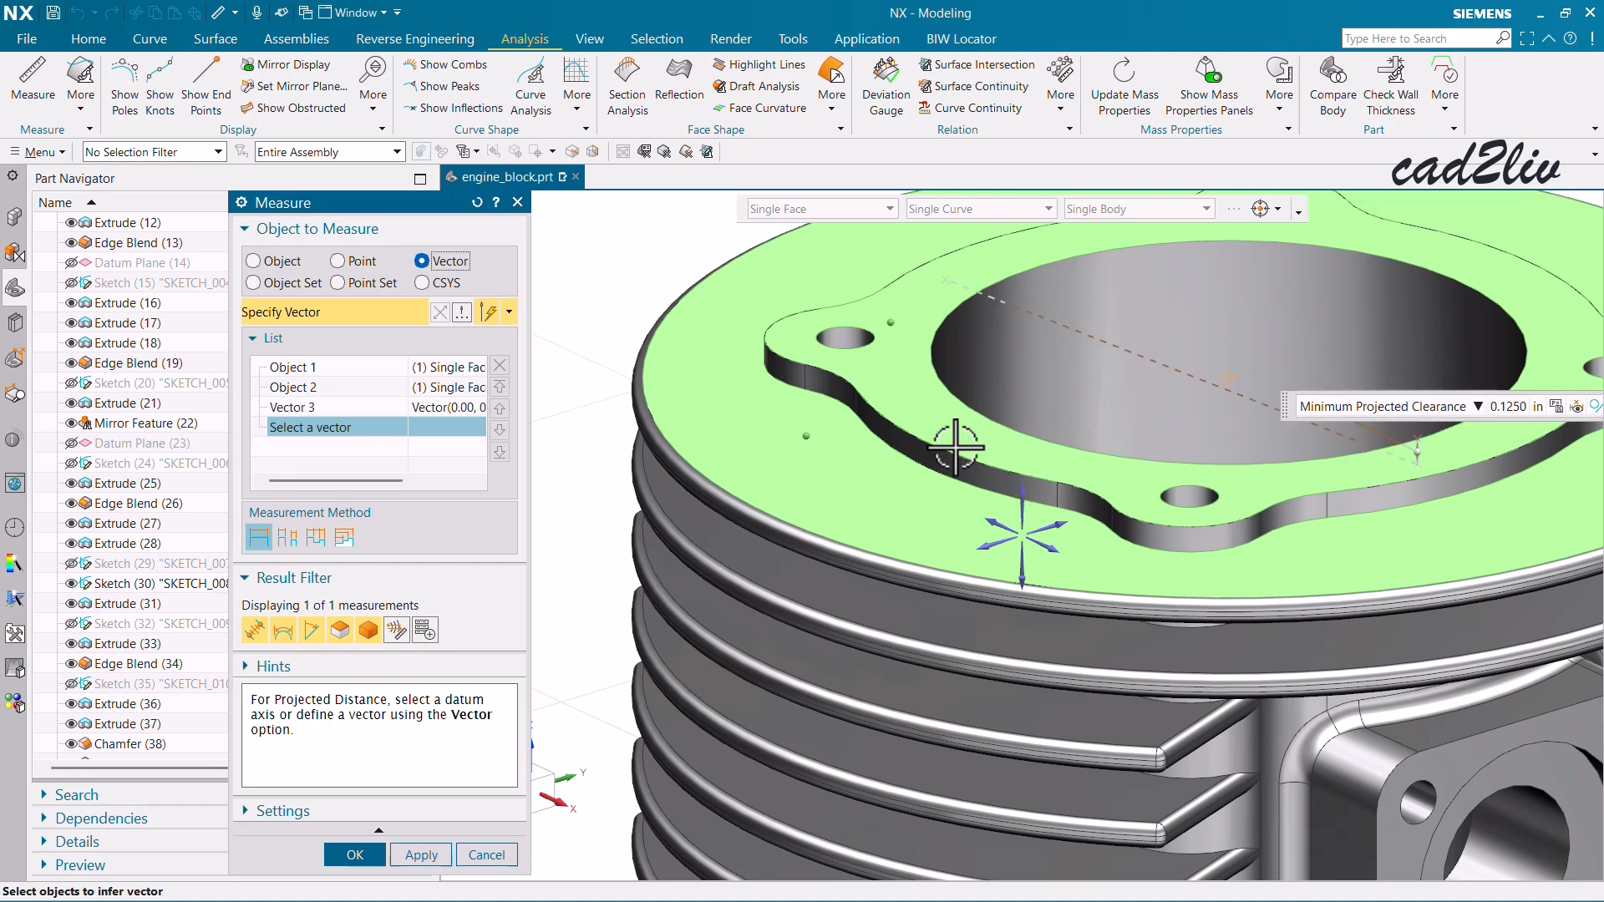
{"action": "scroll", "coordinate": [955, 447], "scroll_direction": "down", "scroll_amount": 2}
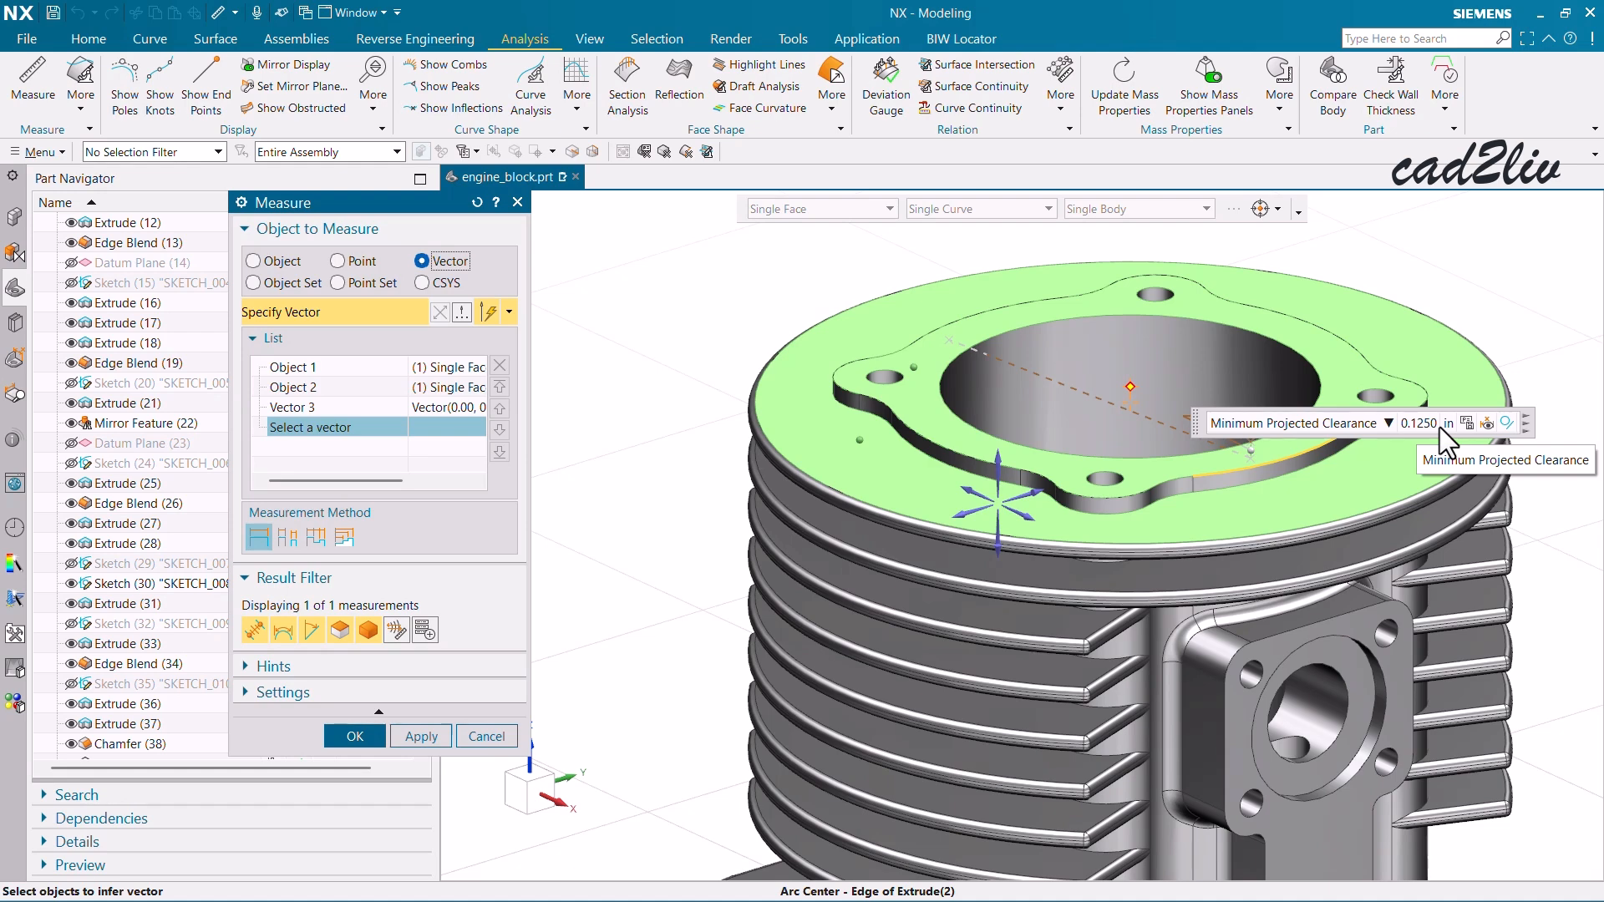
{"action": "left_click", "coordinate": [481, 730]}
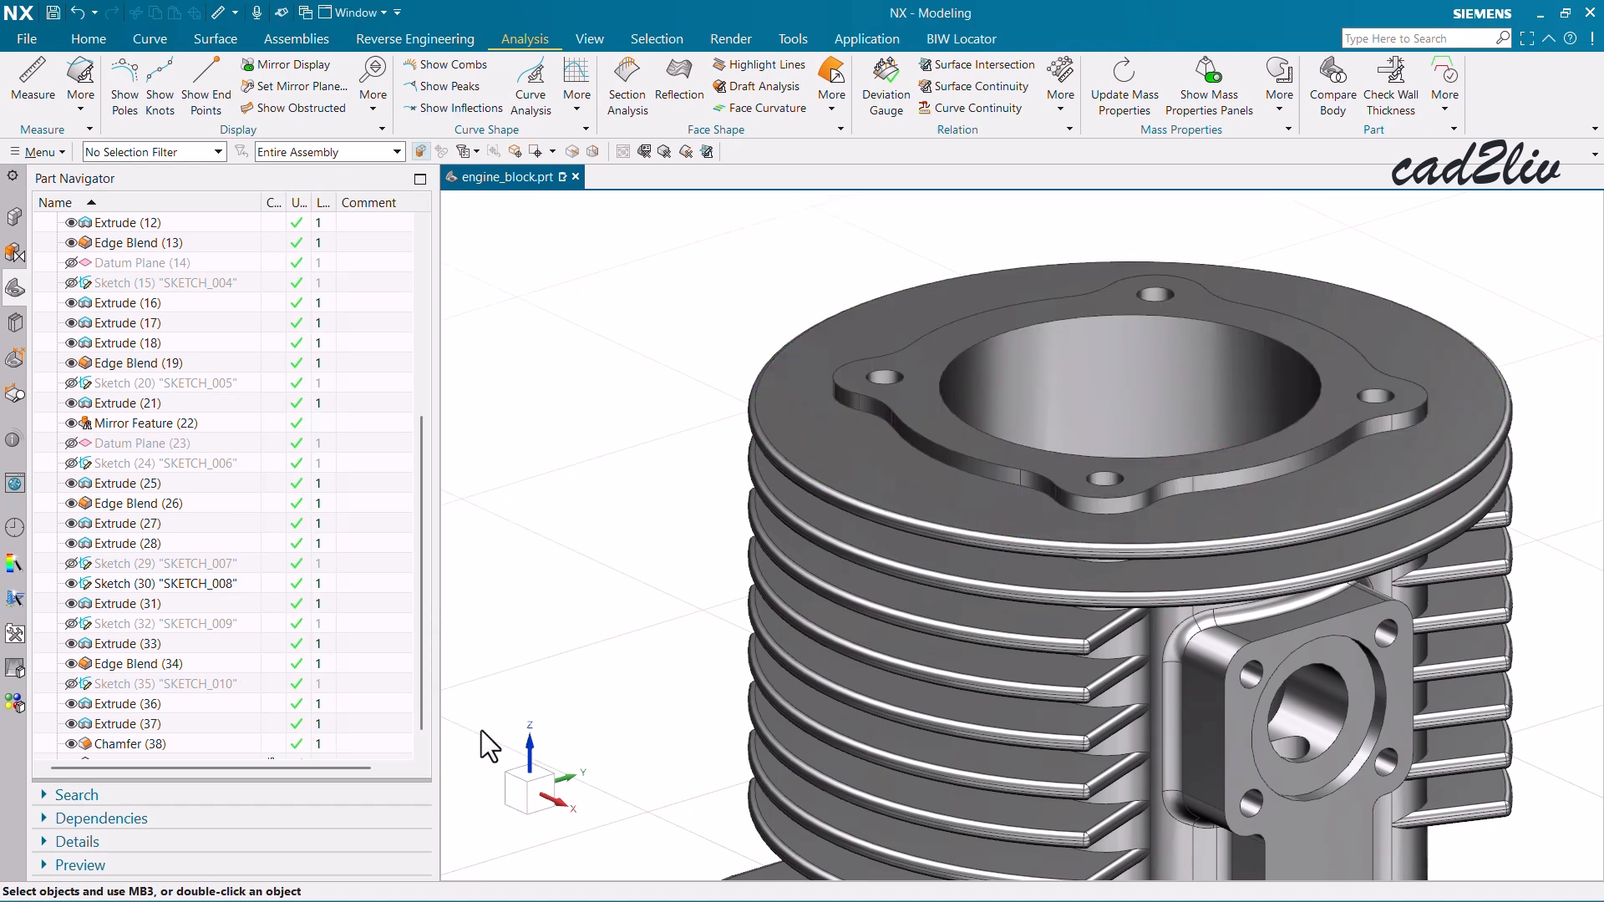
Step: Move the top face of the raised flange around the bore upward by 0.1 in with Move Face, using the Distance motion
{"action": "scroll", "coordinate": [602, 501], "scroll_direction": "down", "scroll_amount": 1}
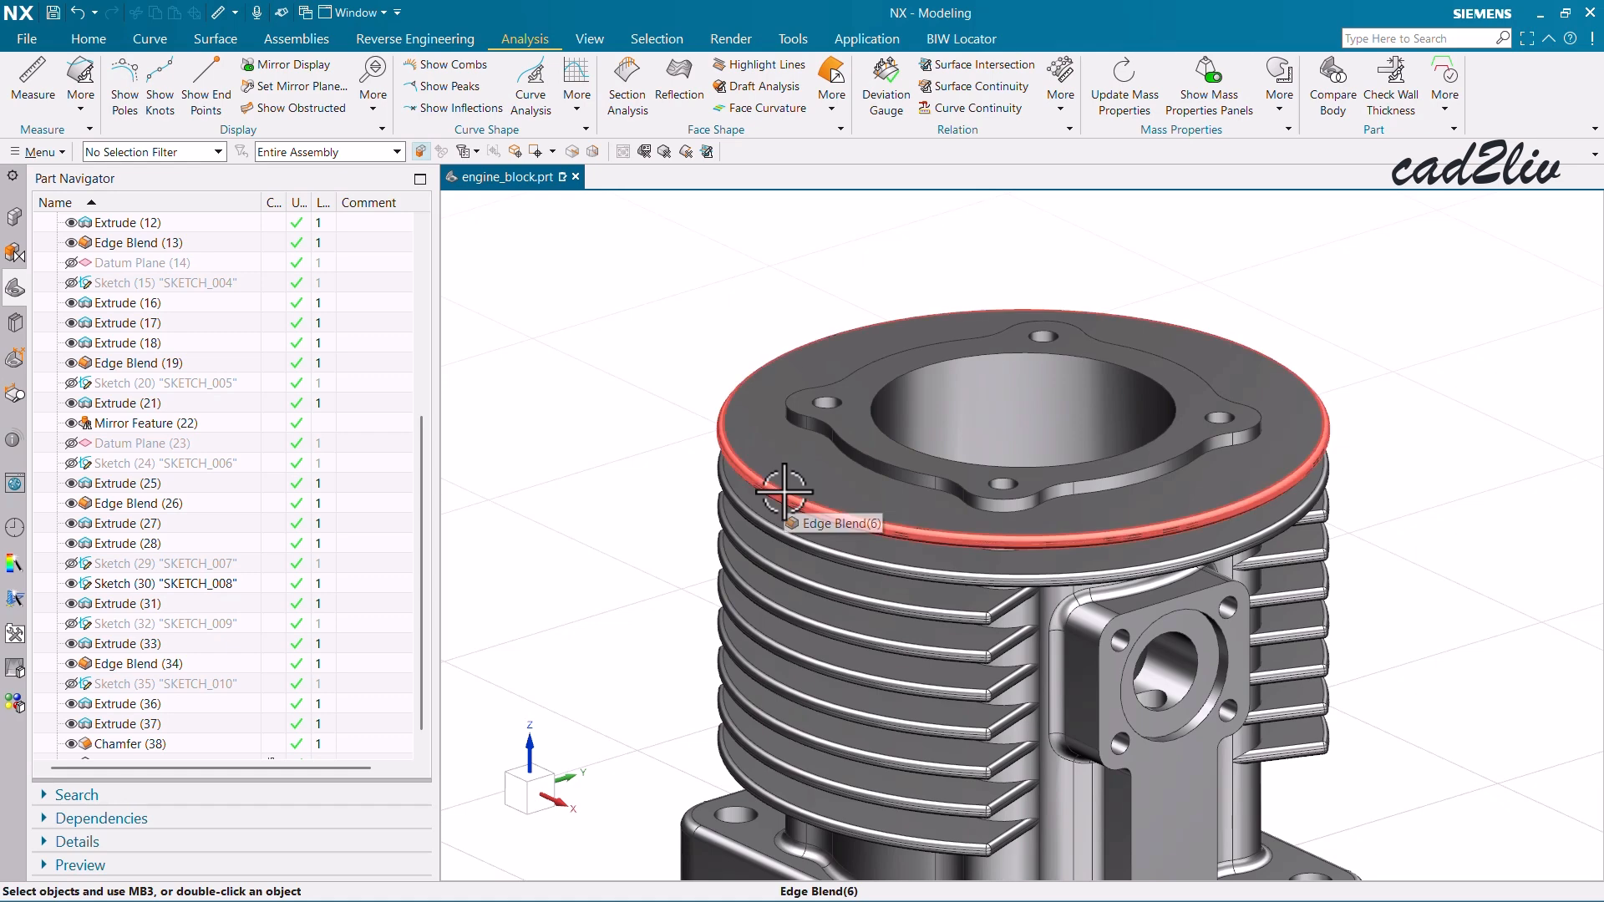
{"action": "left_click", "coordinate": [89, 38]}
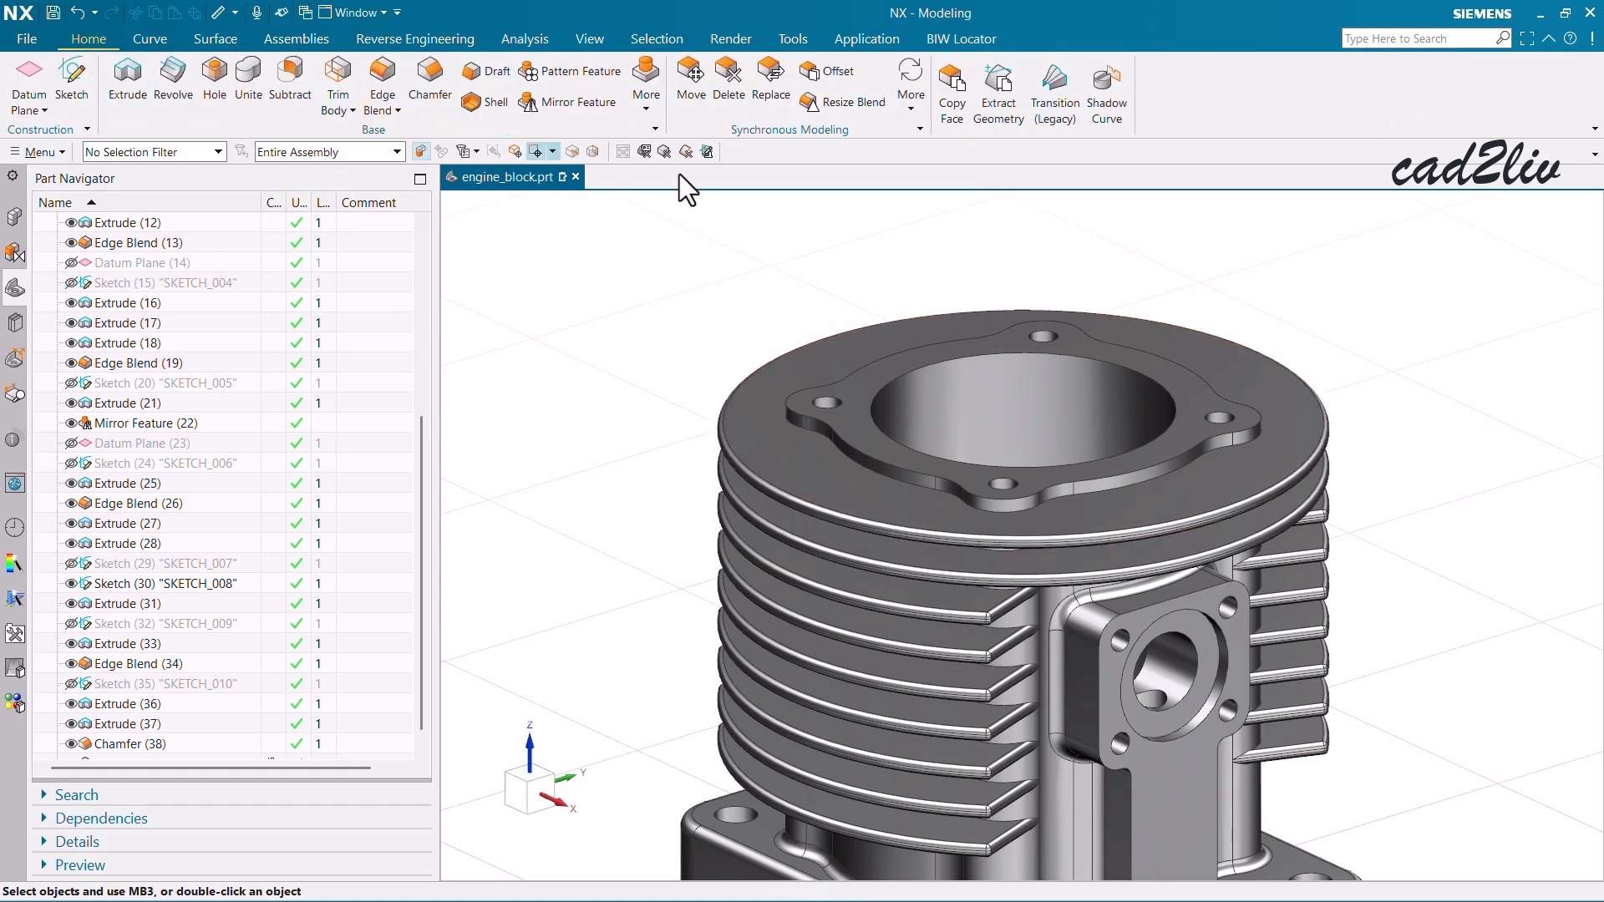
{"action": "left_click", "coordinate": [688, 92]}
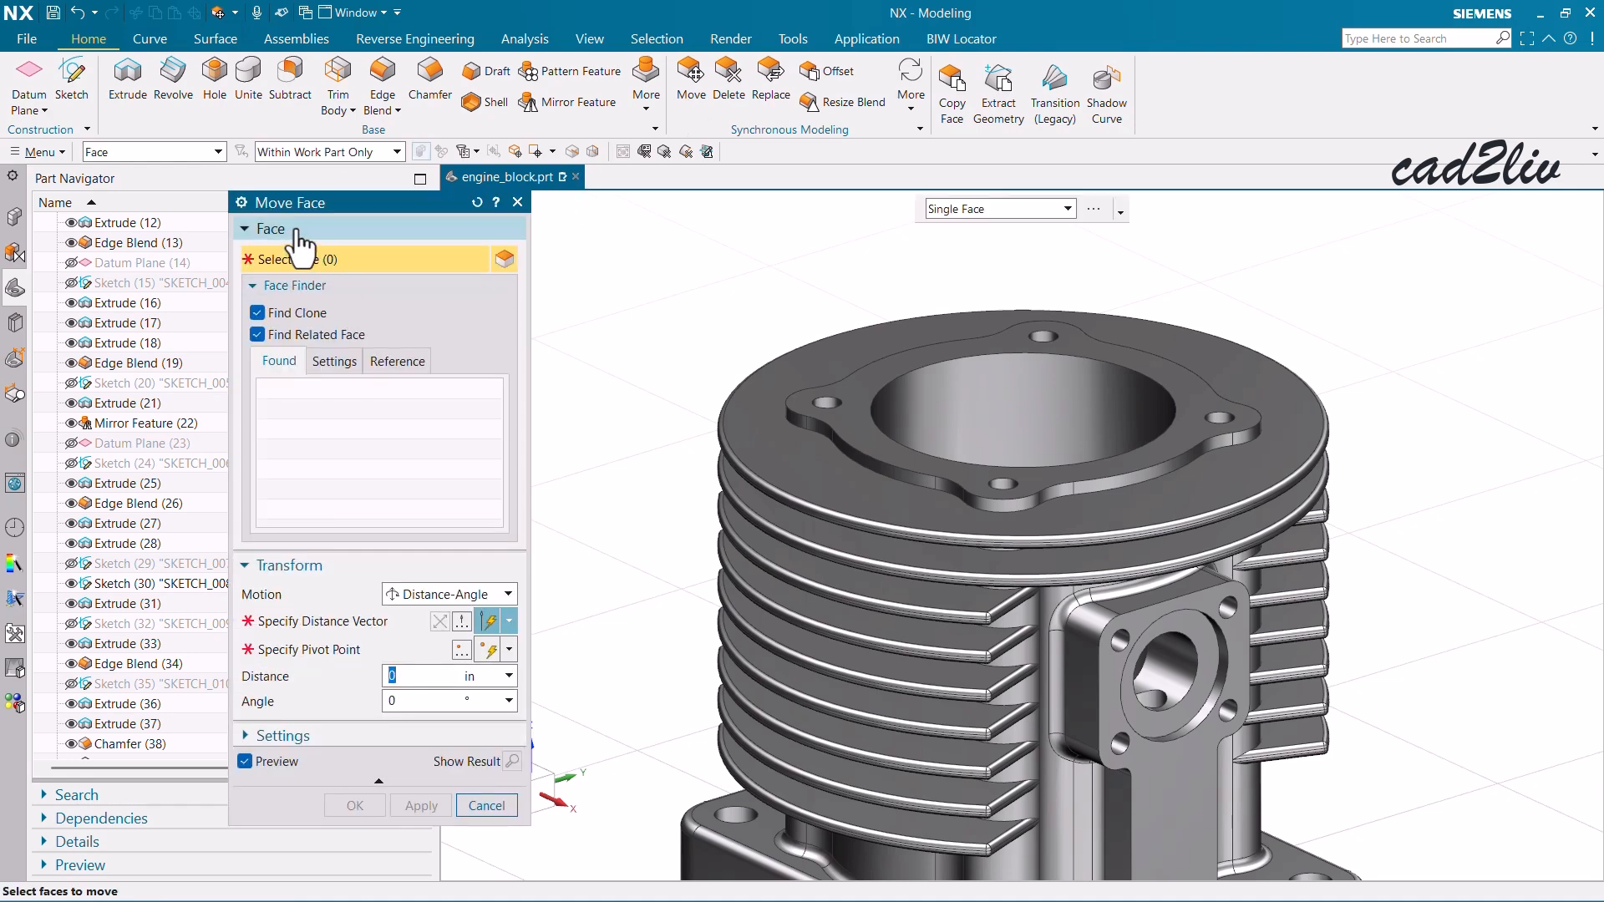
{"action": "left_click", "coordinate": [949, 420]}
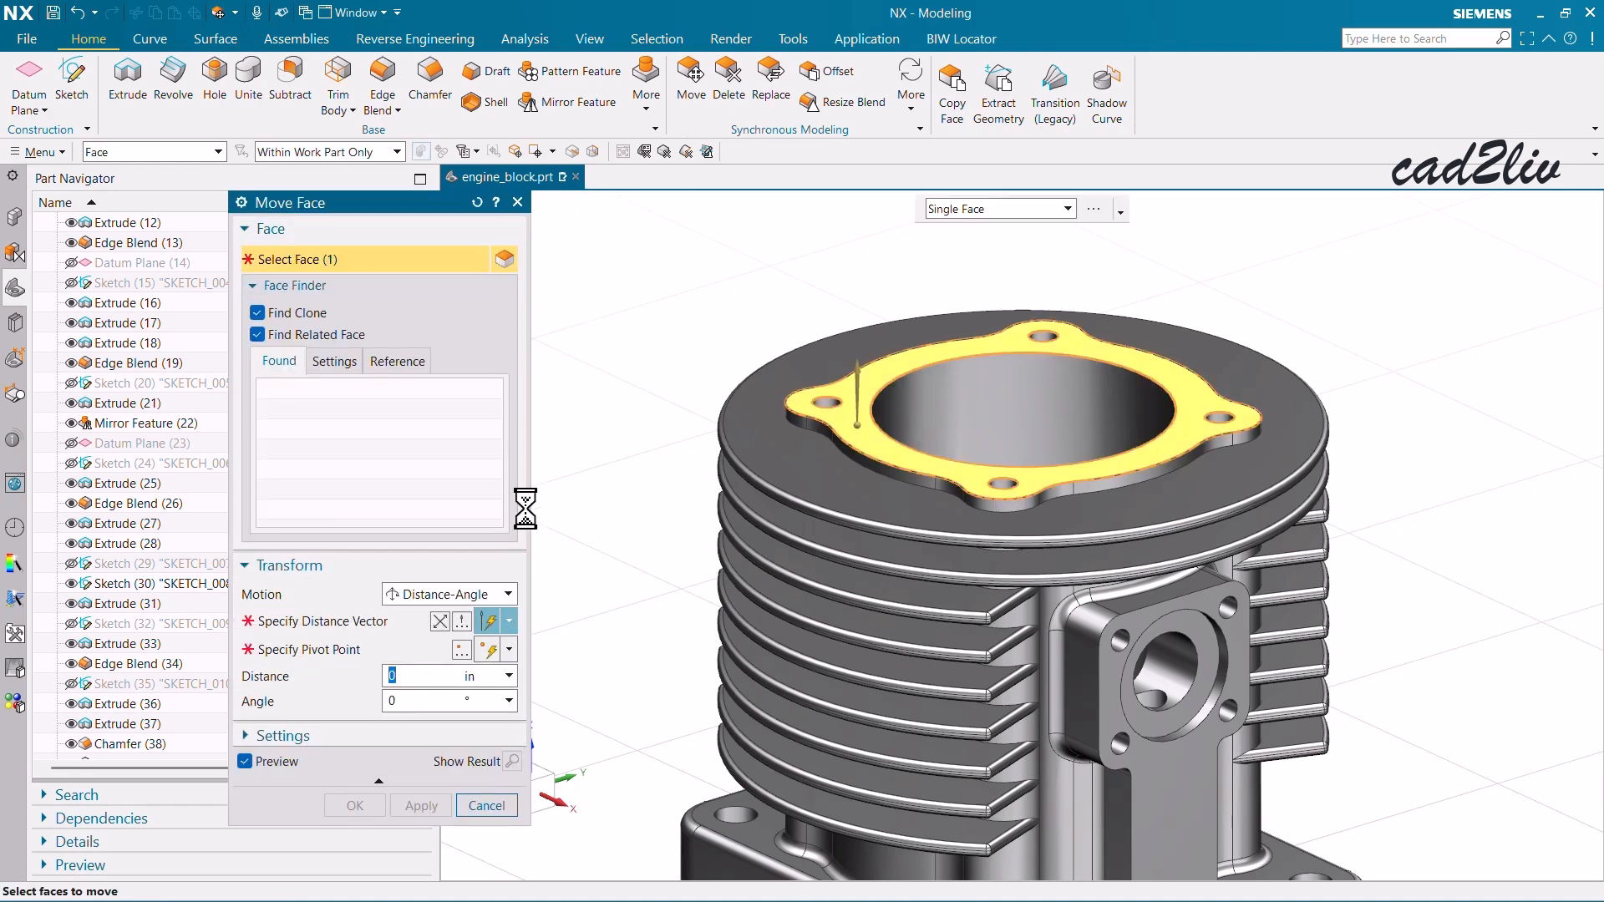
{"action": "left_click", "coordinate": [419, 599]}
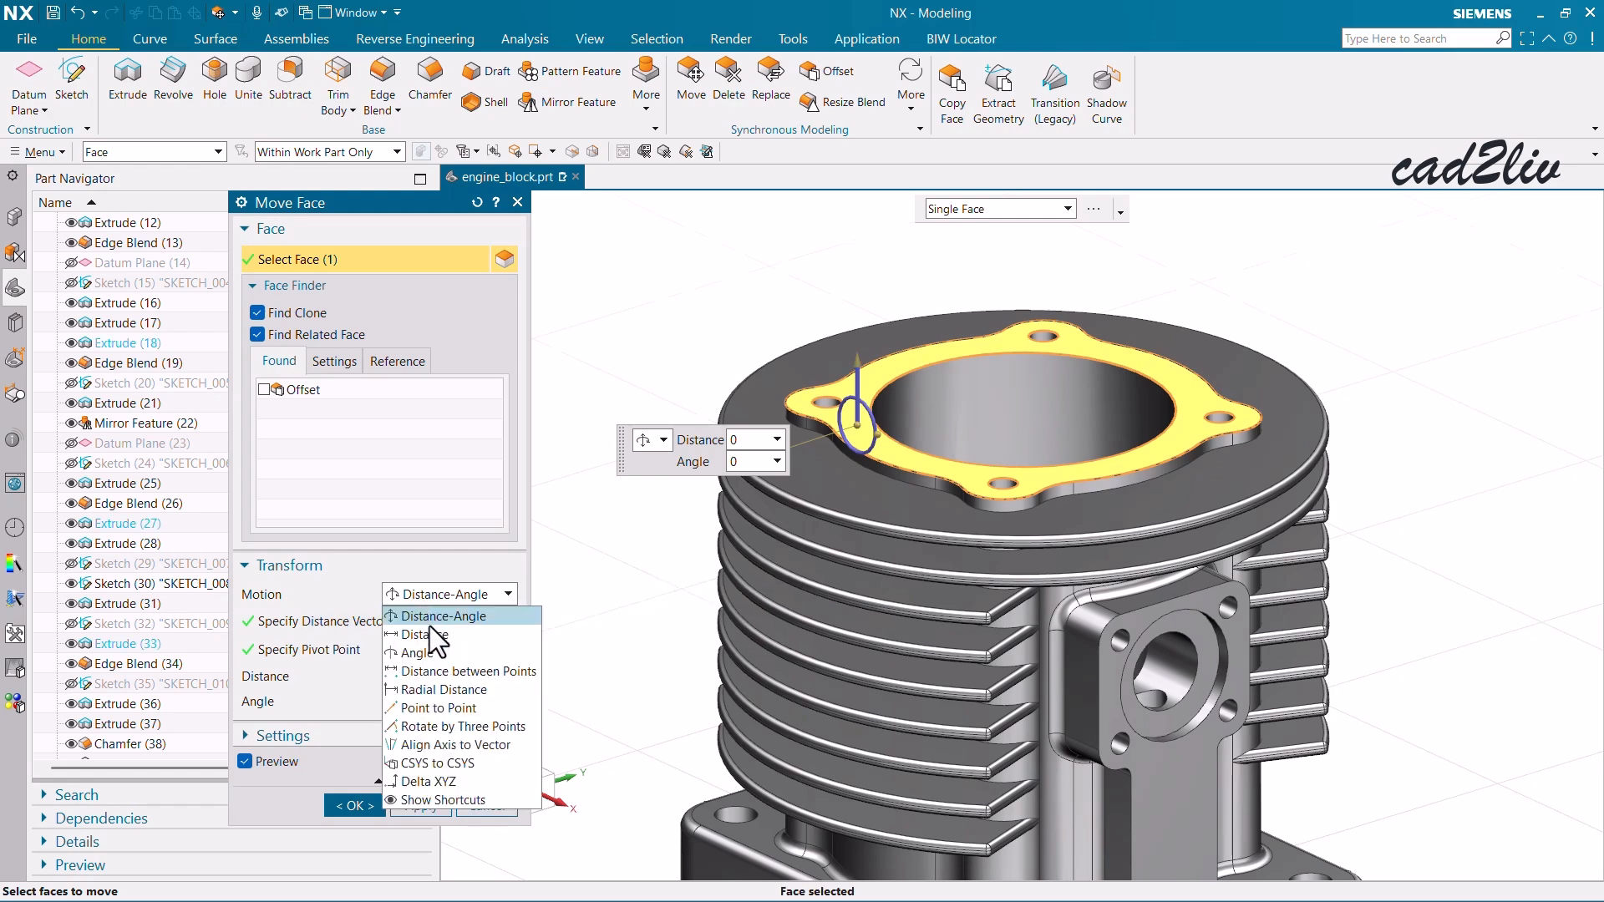
{"action": "left_click", "coordinate": [429, 635]}
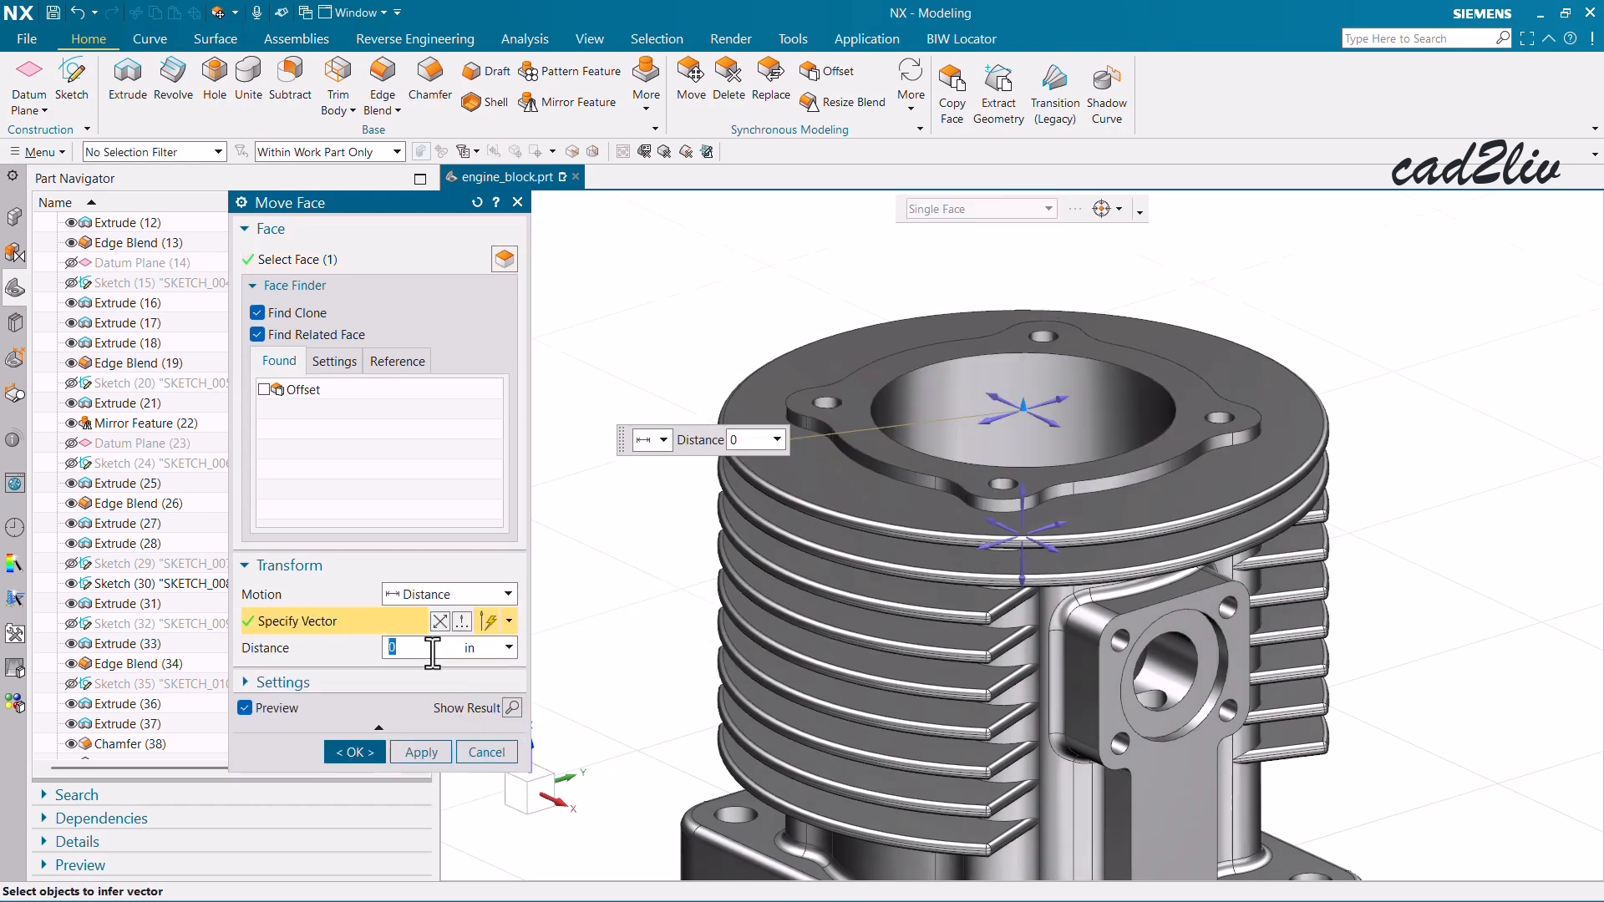
{"action": "left_click", "coordinate": [1025, 499]}
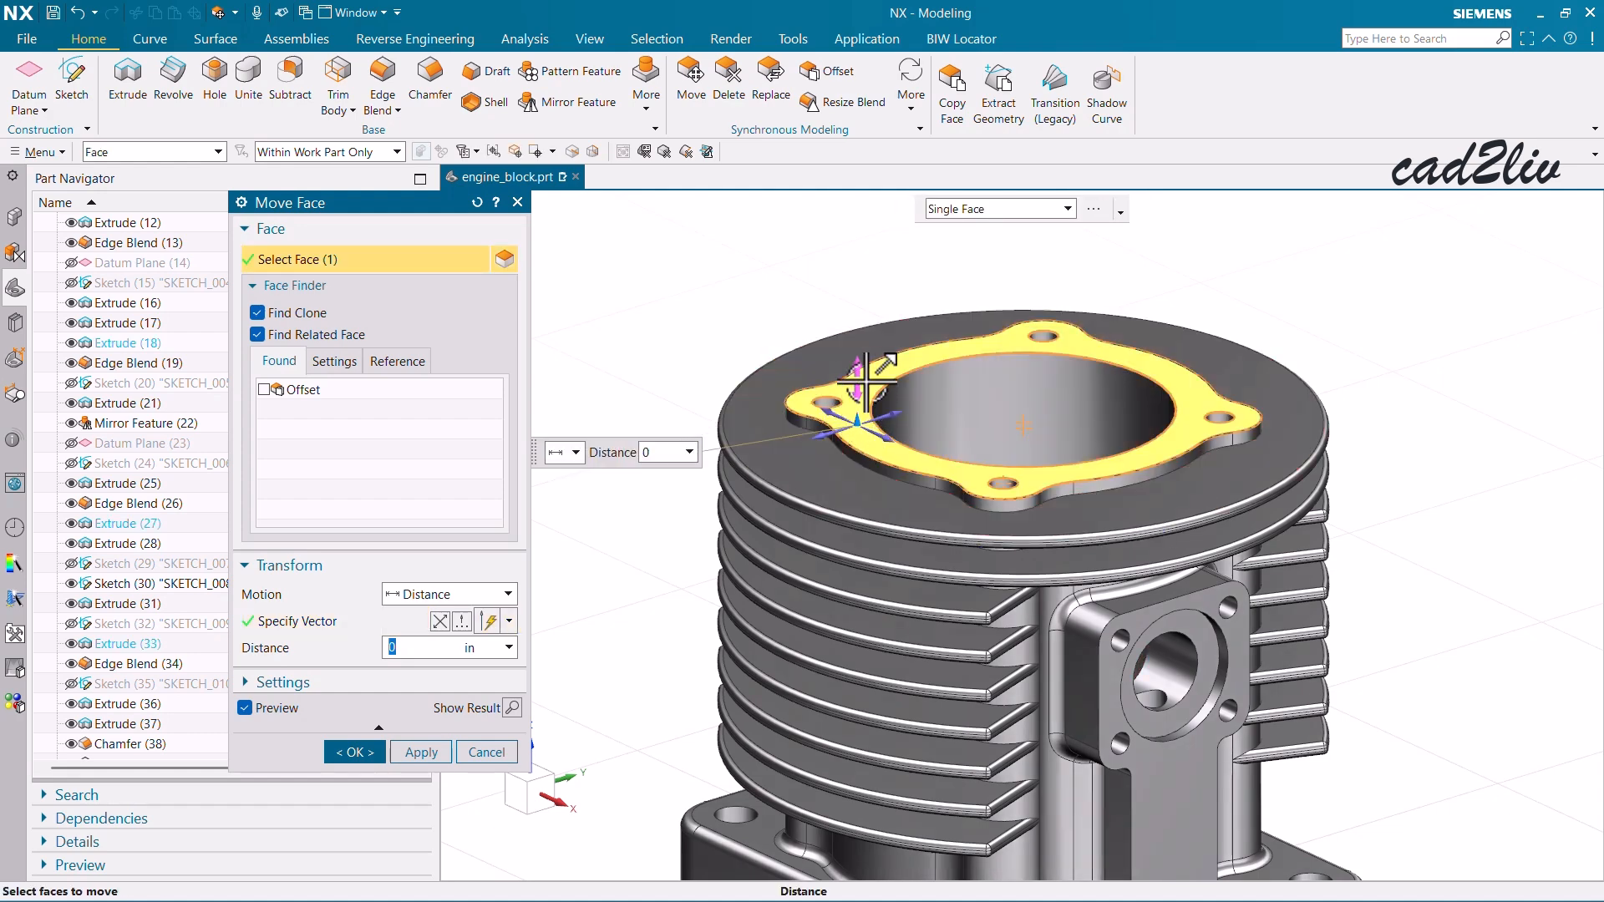
{"action": "type", "text": "0."}
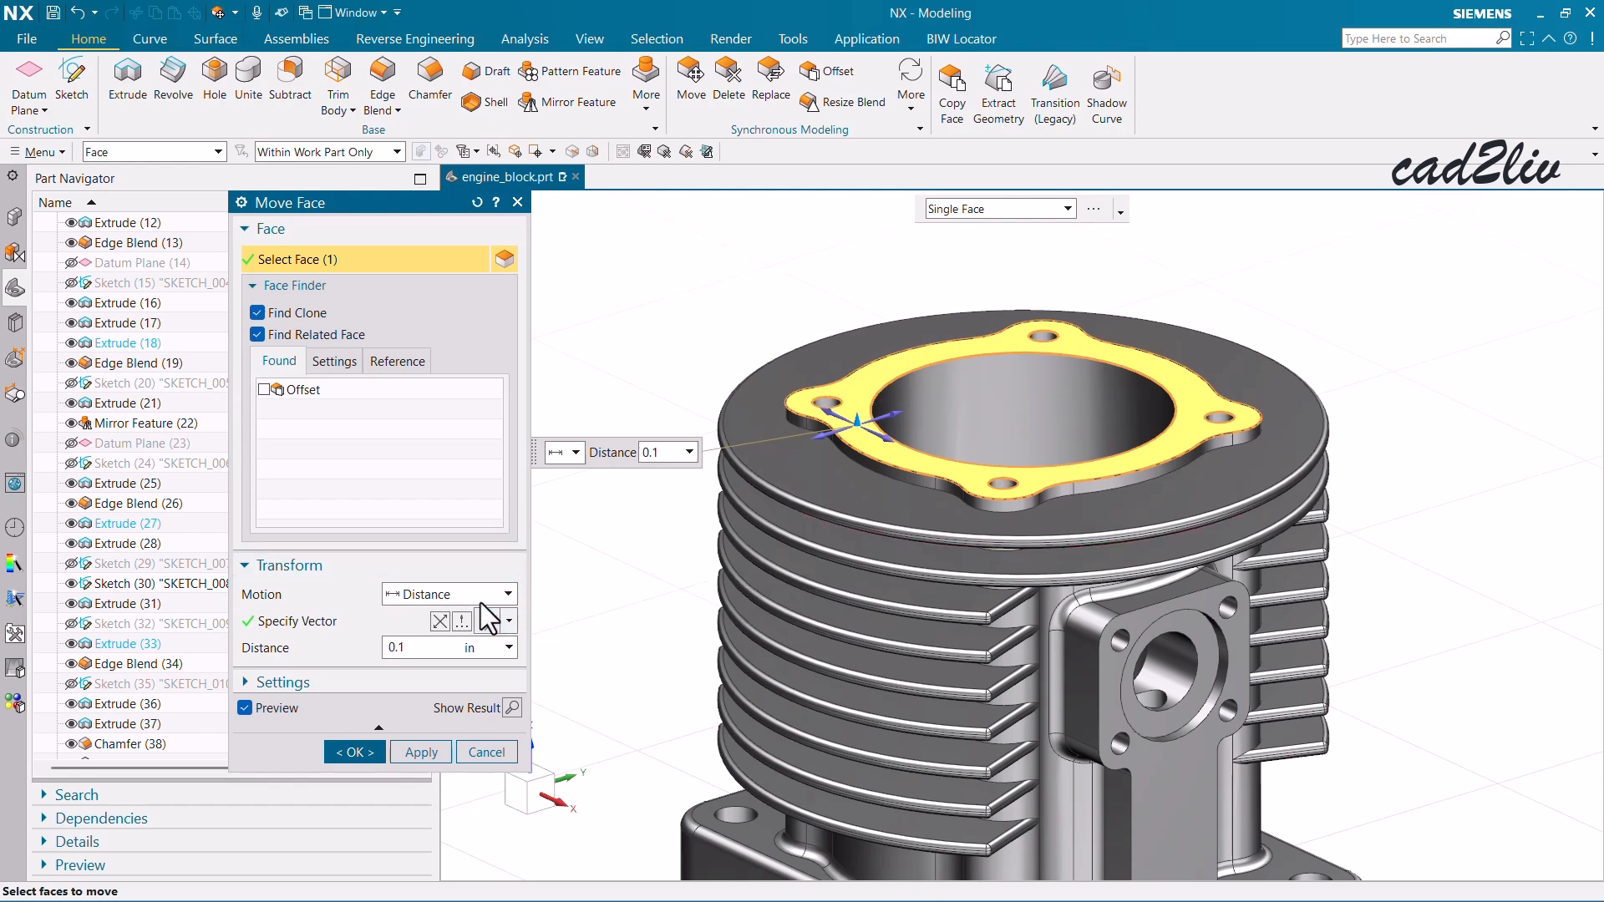
{"action": "type", "text": "1"}
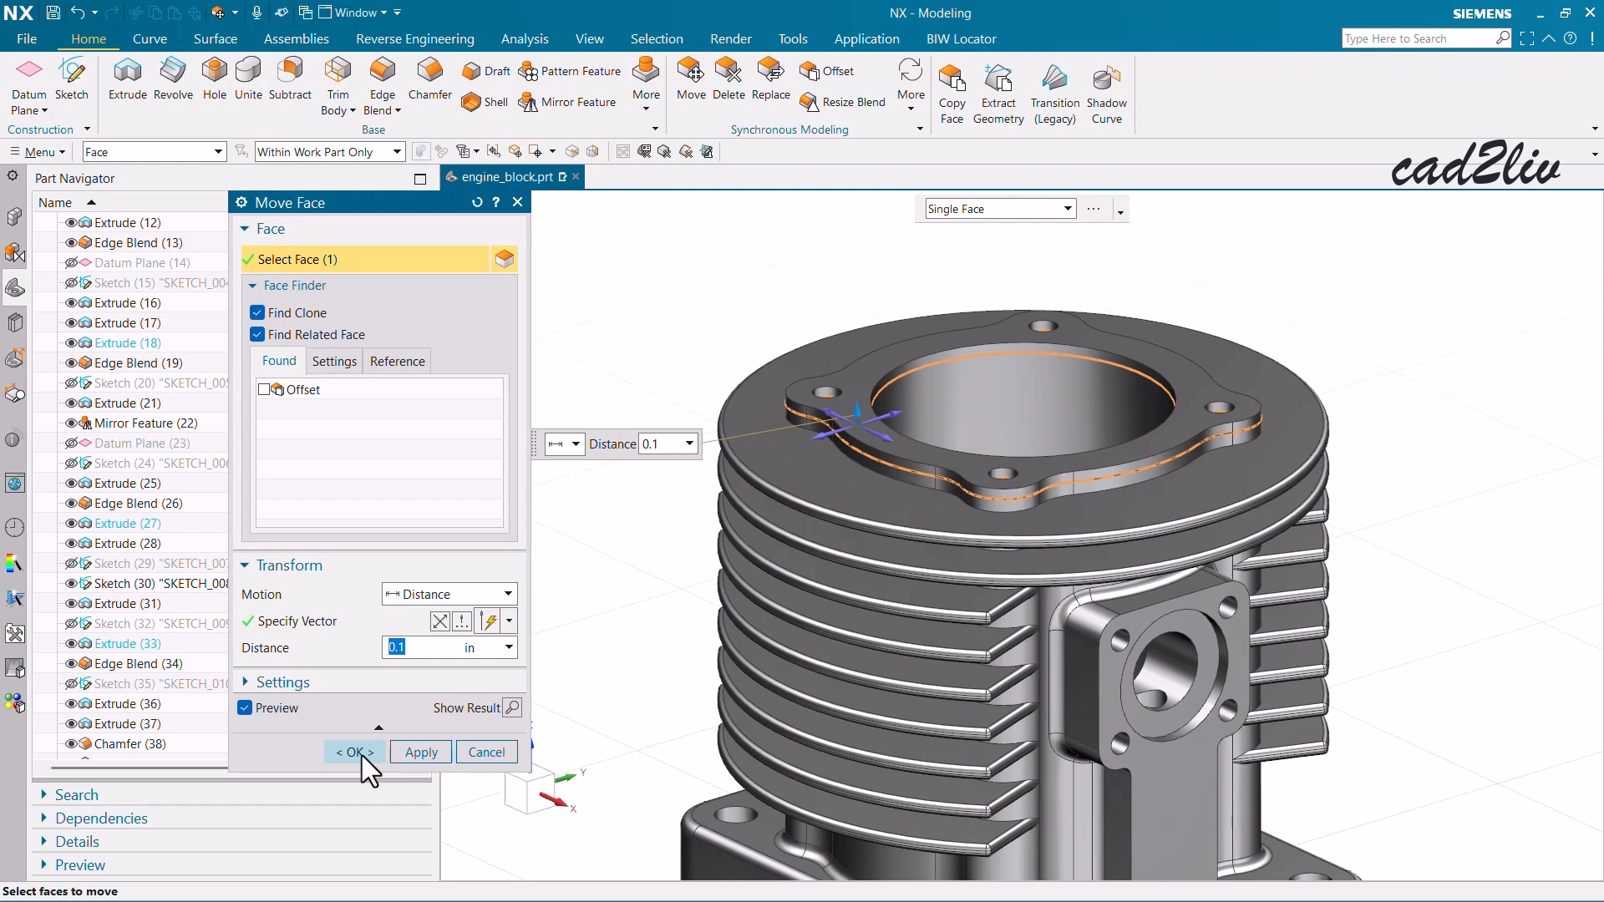
{"action": "left_click", "coordinate": [361, 753]}
Step: Measure the minimum distance between the raised flange's top face and the circular top face of the cylinder
{"action": "scroll", "coordinate": [848, 370], "scroll_direction": "up", "scroll_amount": 2}
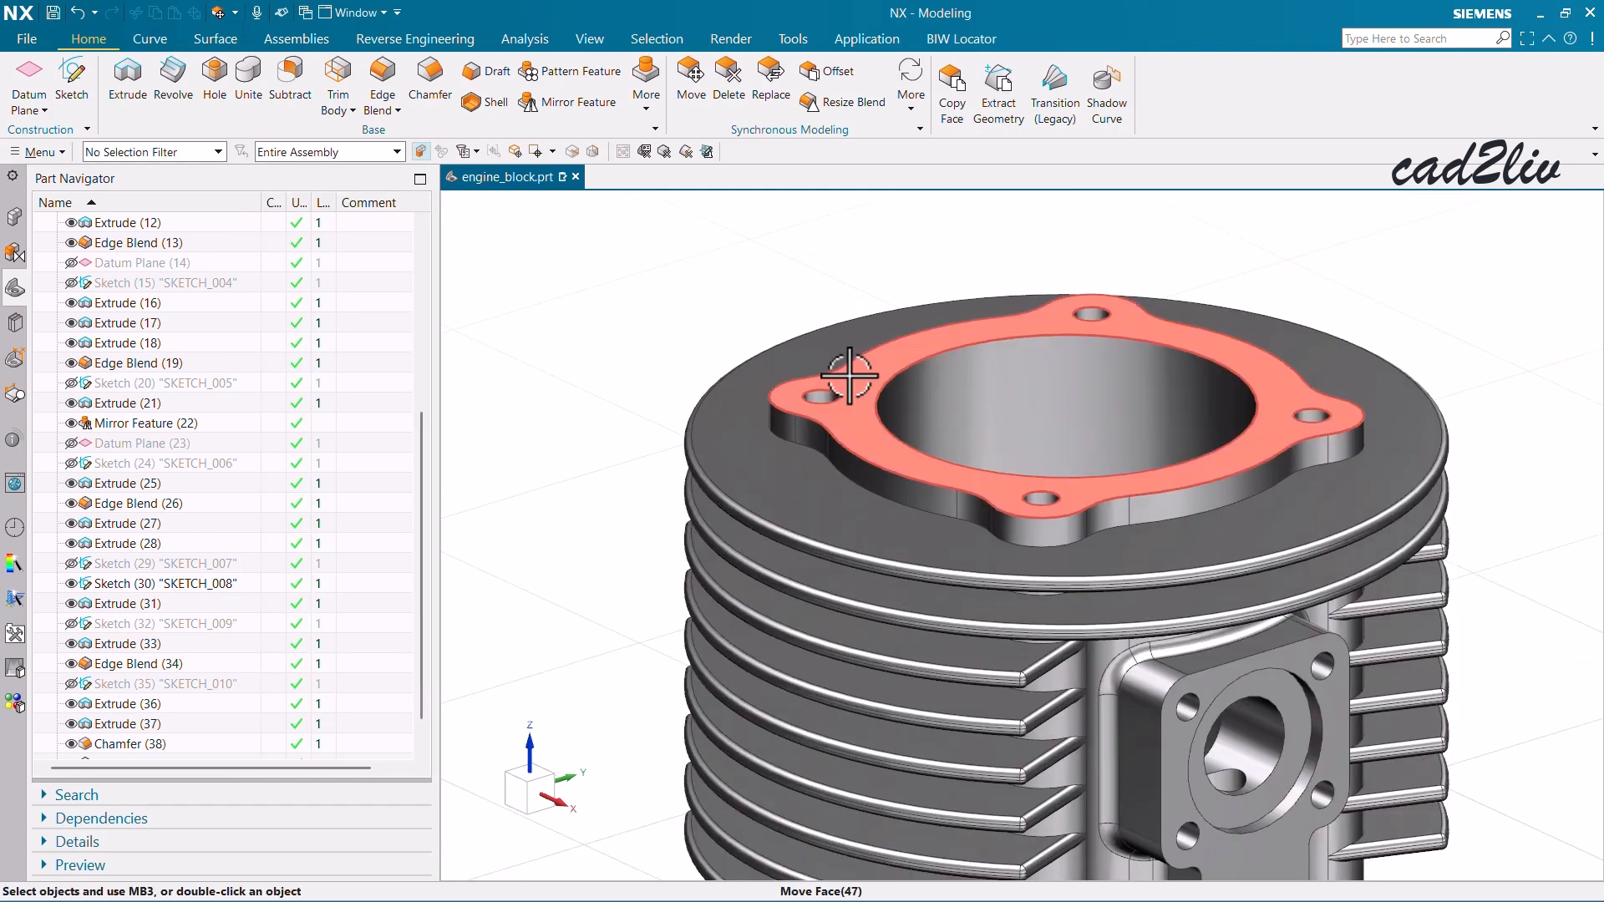
{"action": "left_click", "coordinate": [524, 39]}
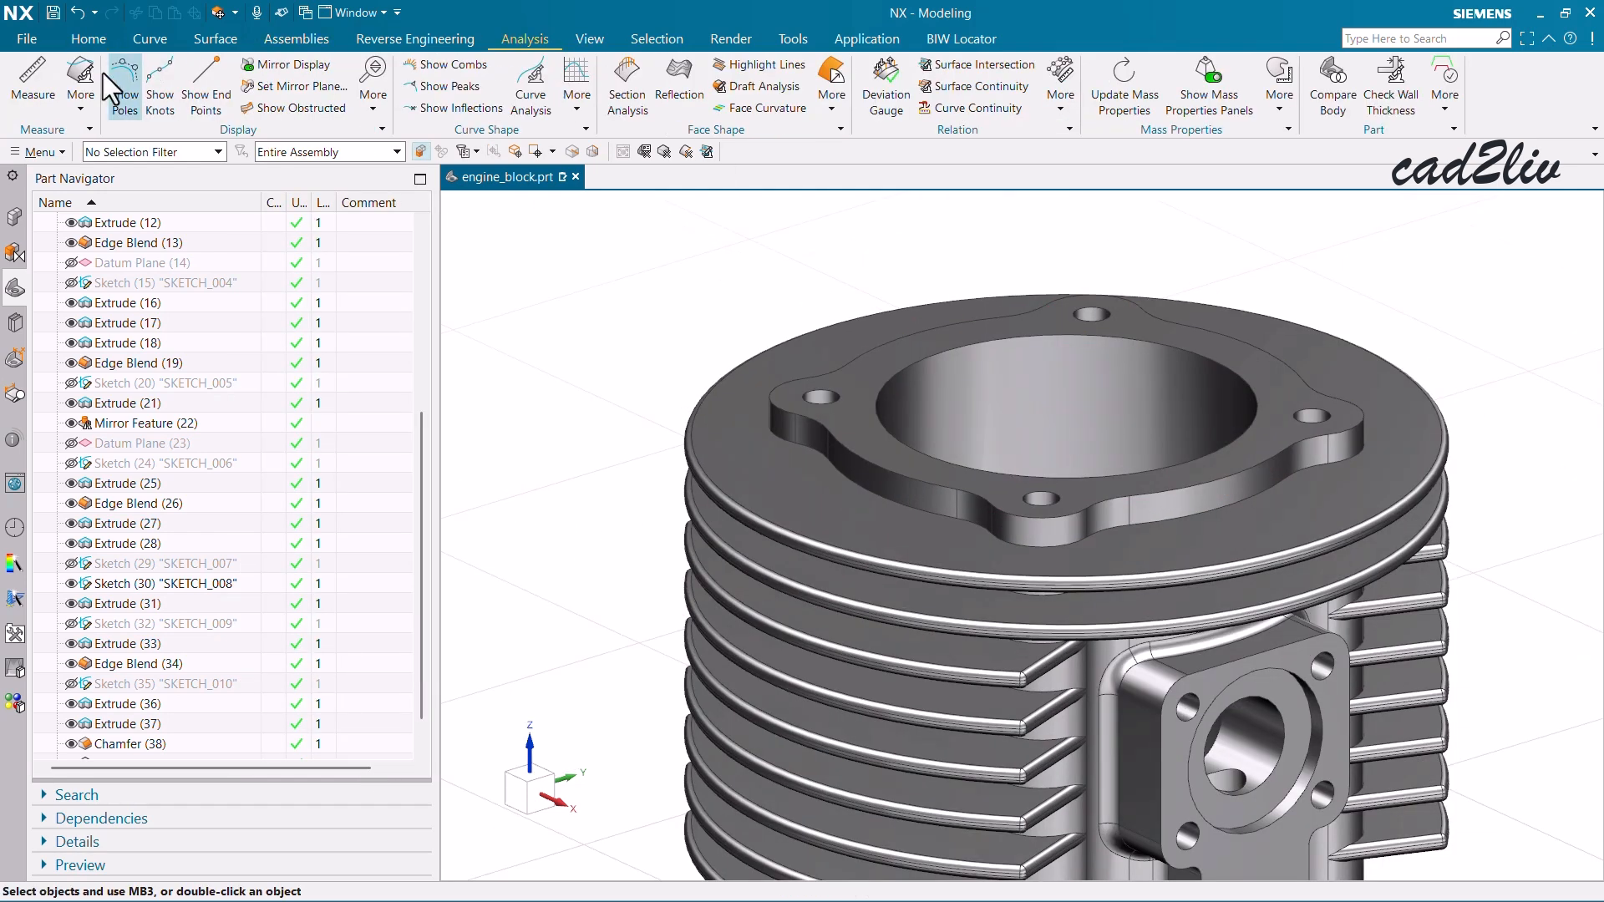
{"action": "left_click", "coordinate": [37, 91]}
{"action": "left_click", "coordinate": [870, 434]}
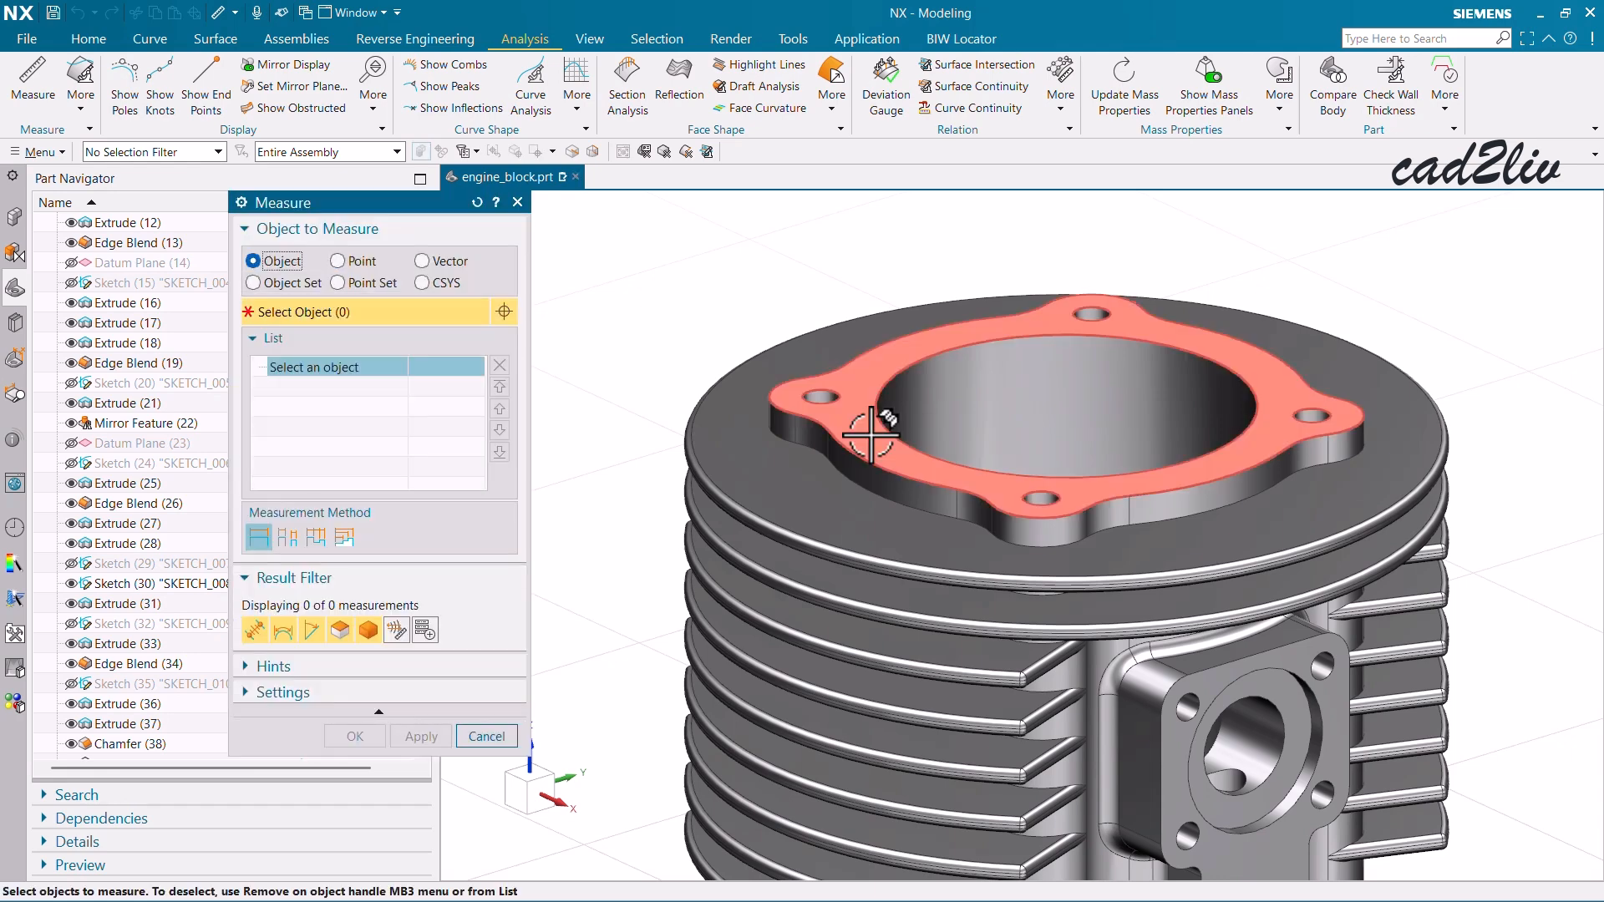
{"action": "left_click", "coordinate": [817, 491]}
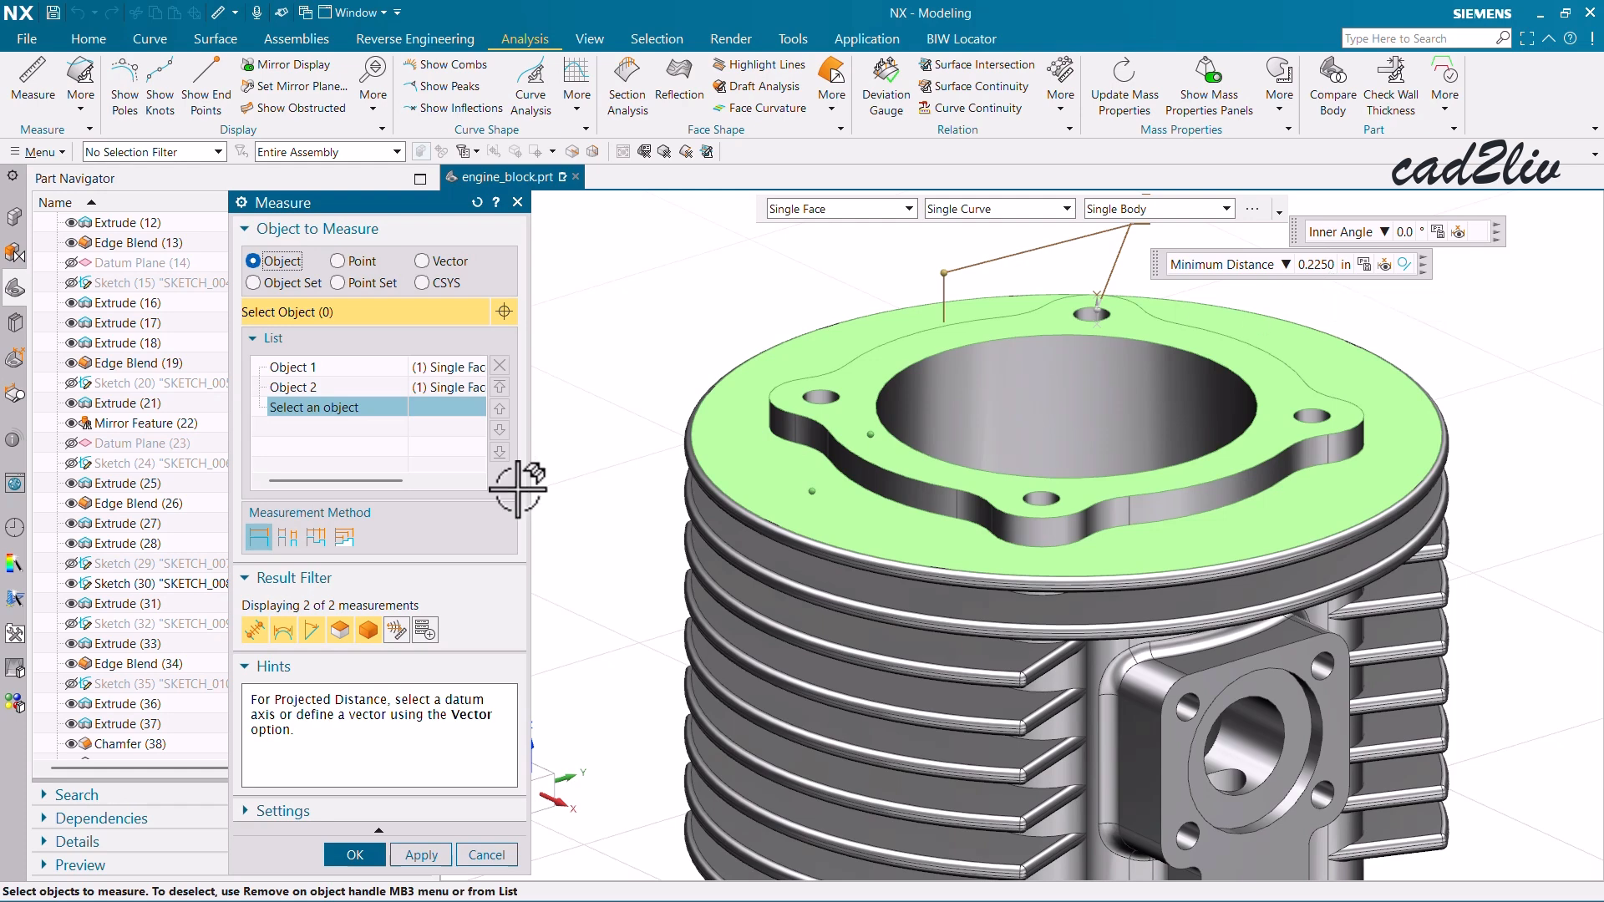
{"action": "left_click", "coordinate": [486, 854]}
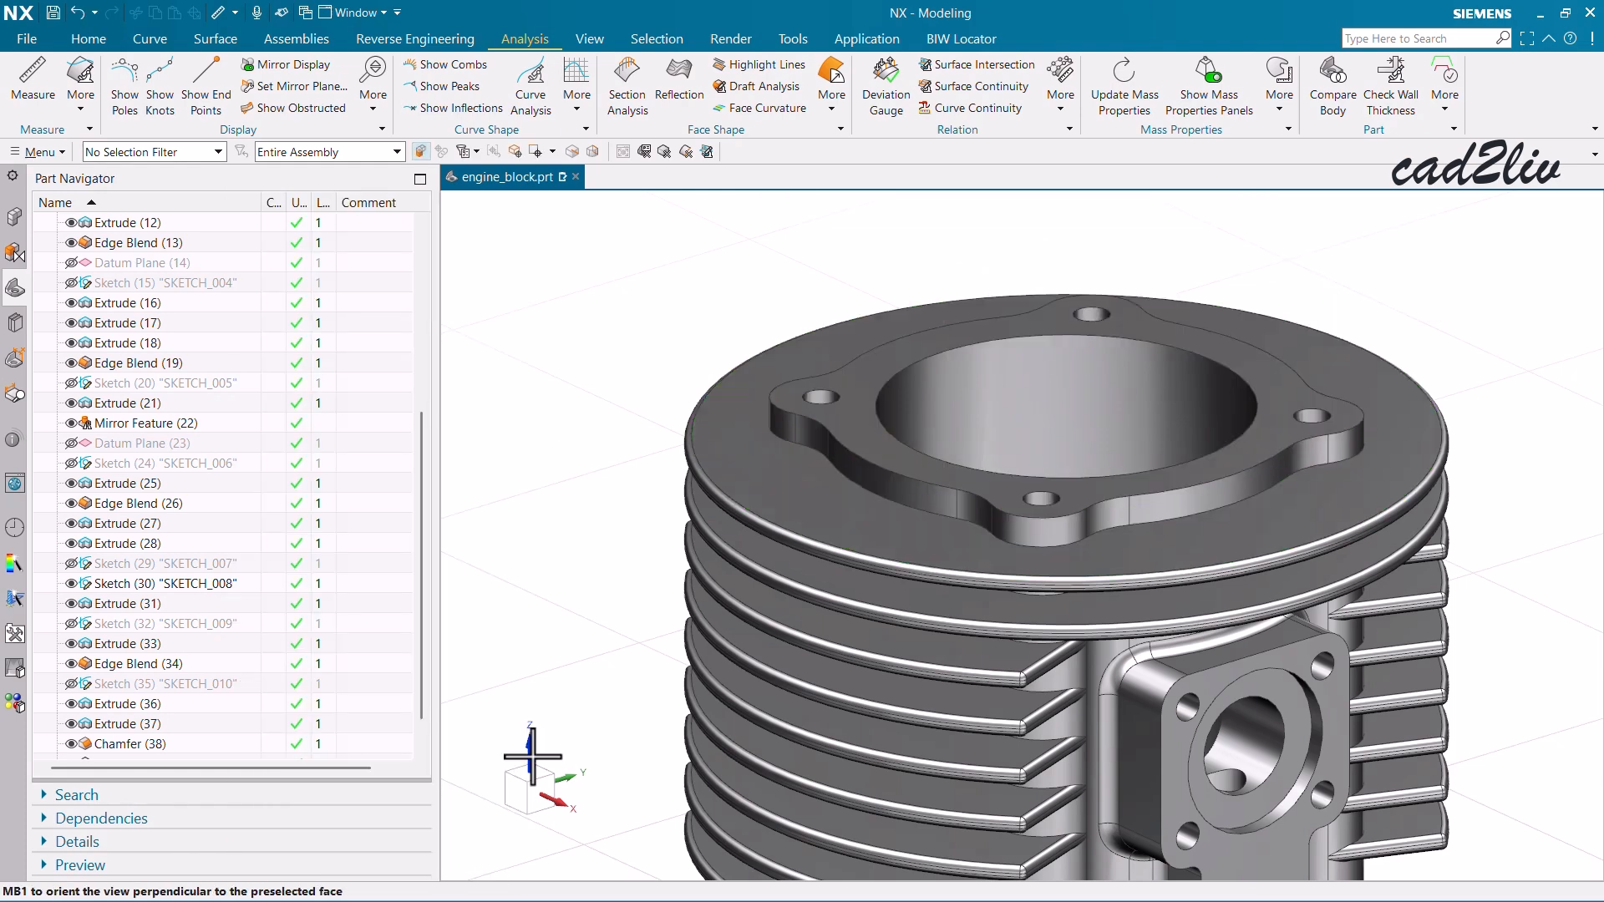
Step: Start a Distance-Angle face move on the front face of the side port flange and set its outward distance to 0.1 in
{"action": "left_click", "coordinate": [725, 452]}
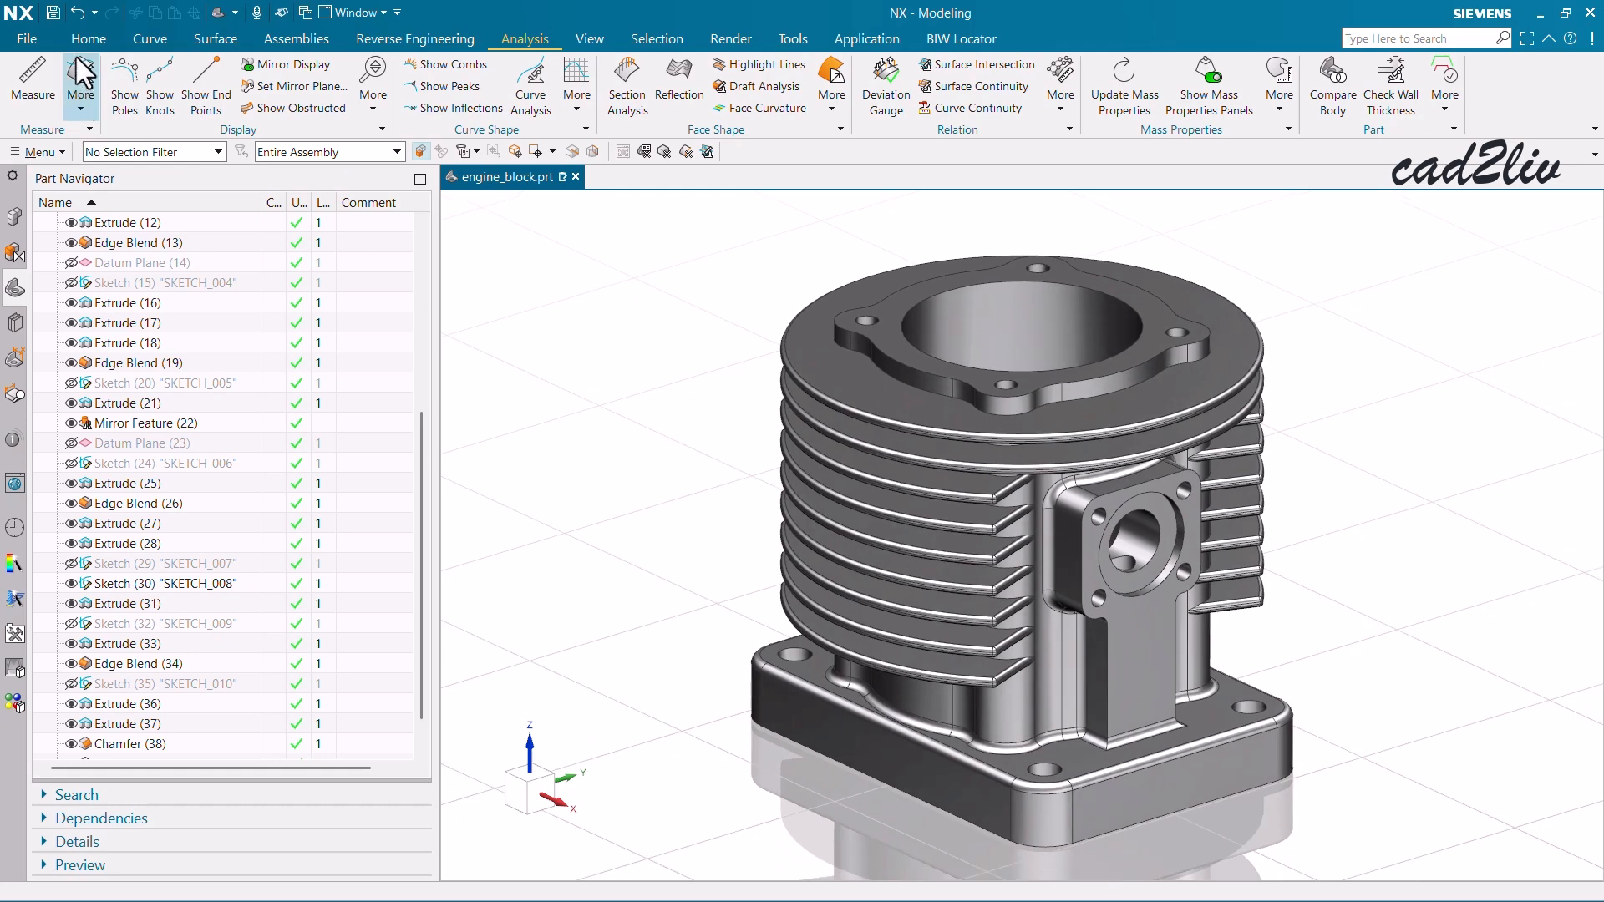
{"action": "left_click", "coordinate": [86, 39]}
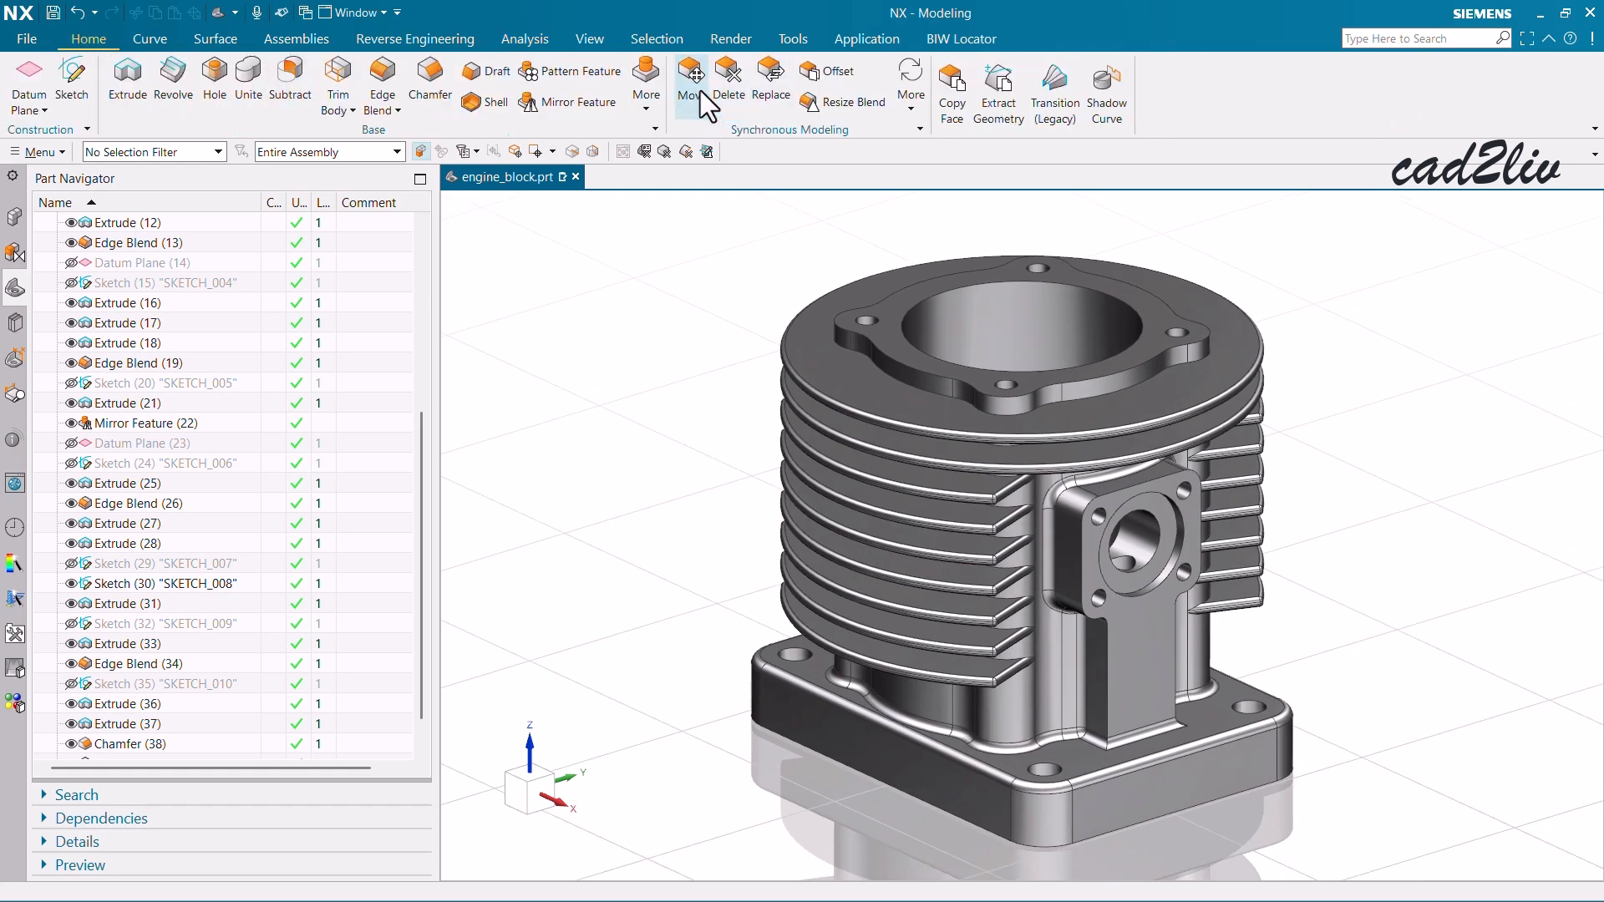
{"action": "left_click", "coordinate": [700, 92]}
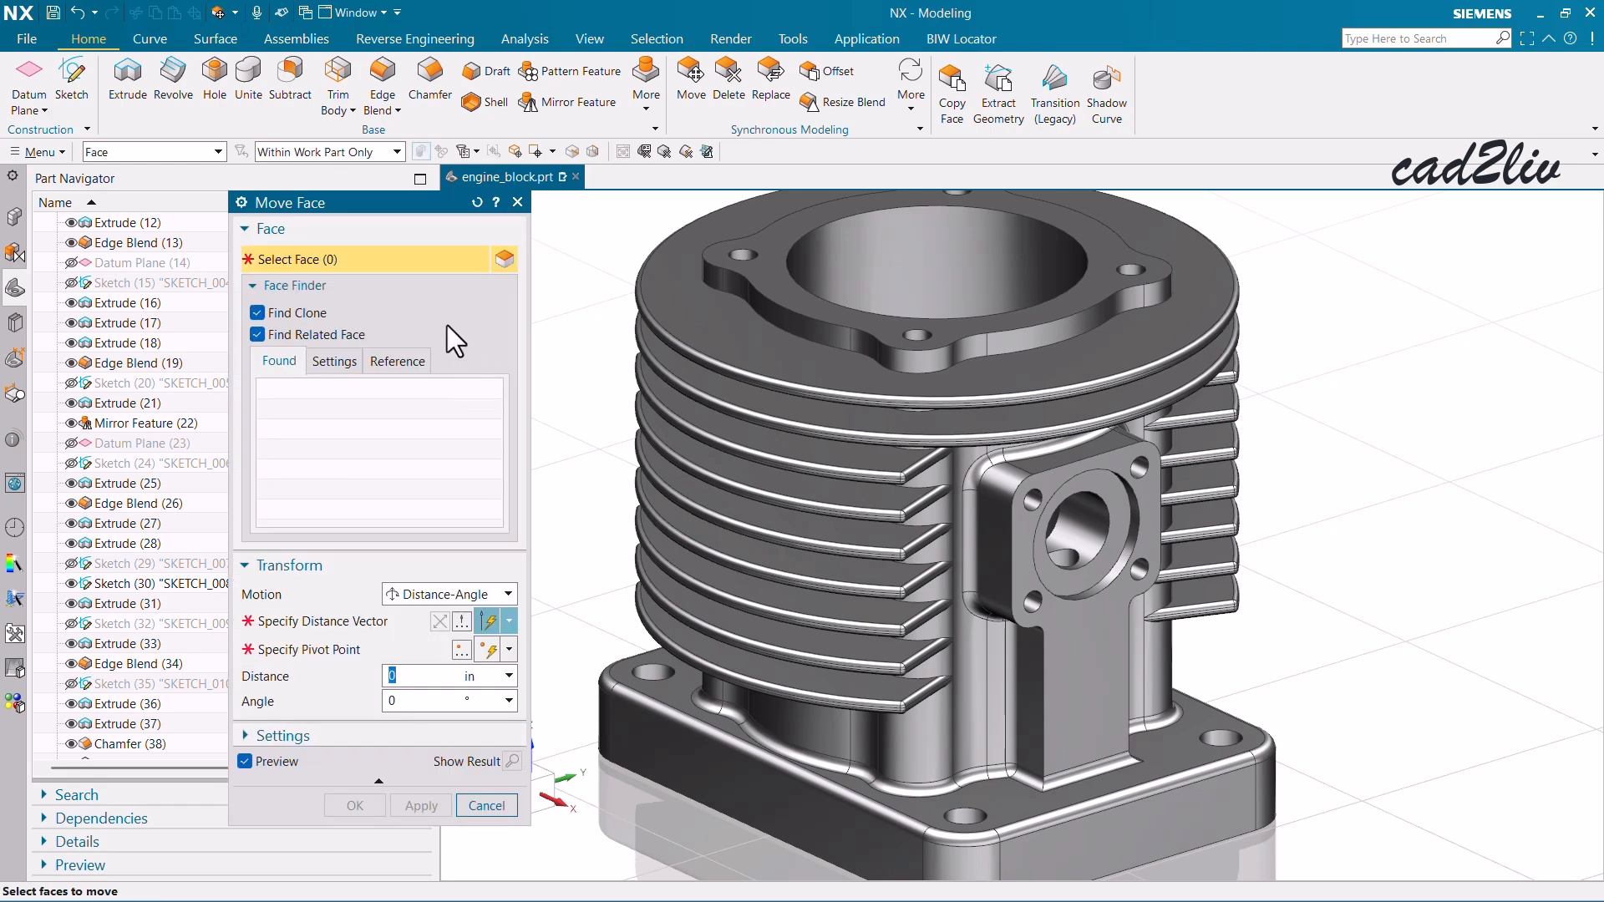
{"action": "scroll", "coordinate": [1086, 639], "scroll_direction": "up", "scroll_amount": 3}
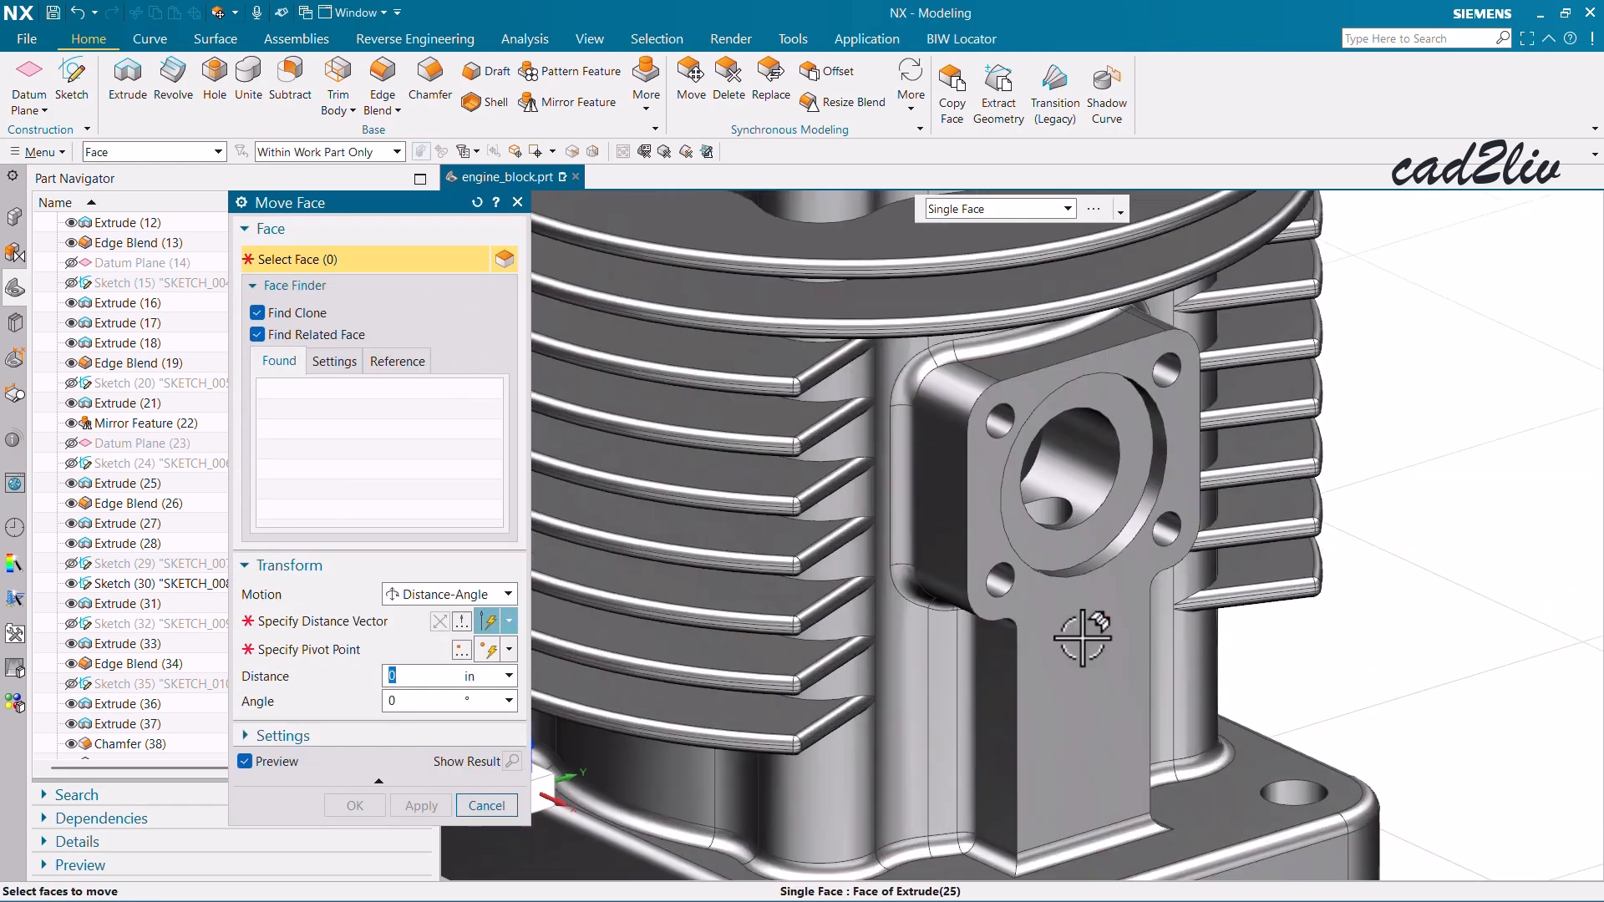
{"action": "left_click", "coordinate": [1086, 652]}
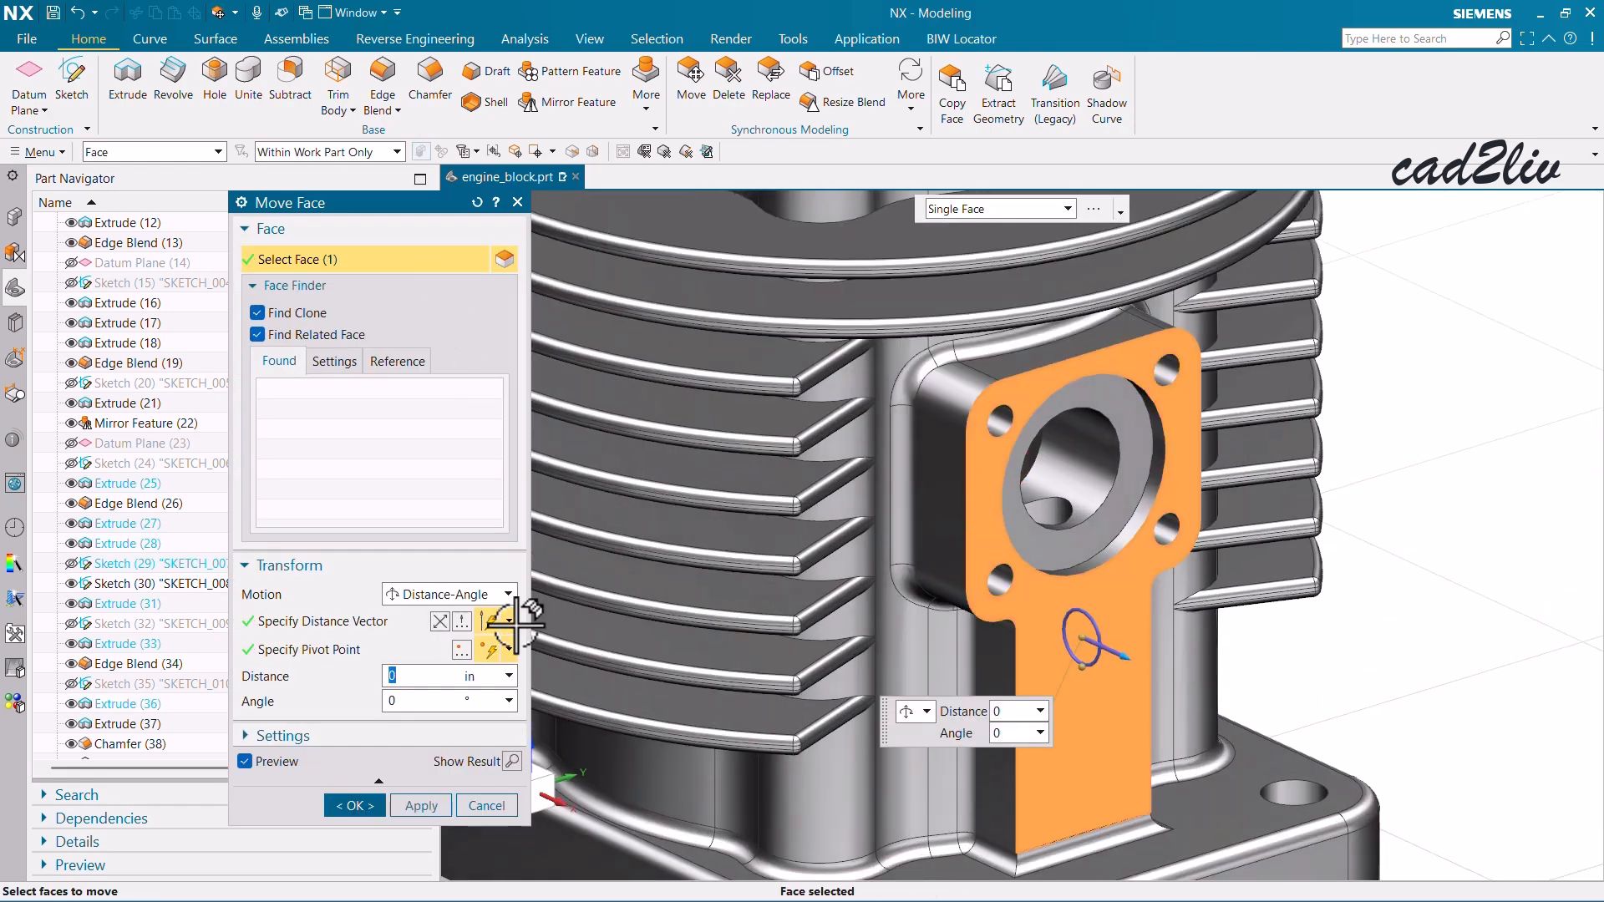
{"action": "type", "text": "0.1"}
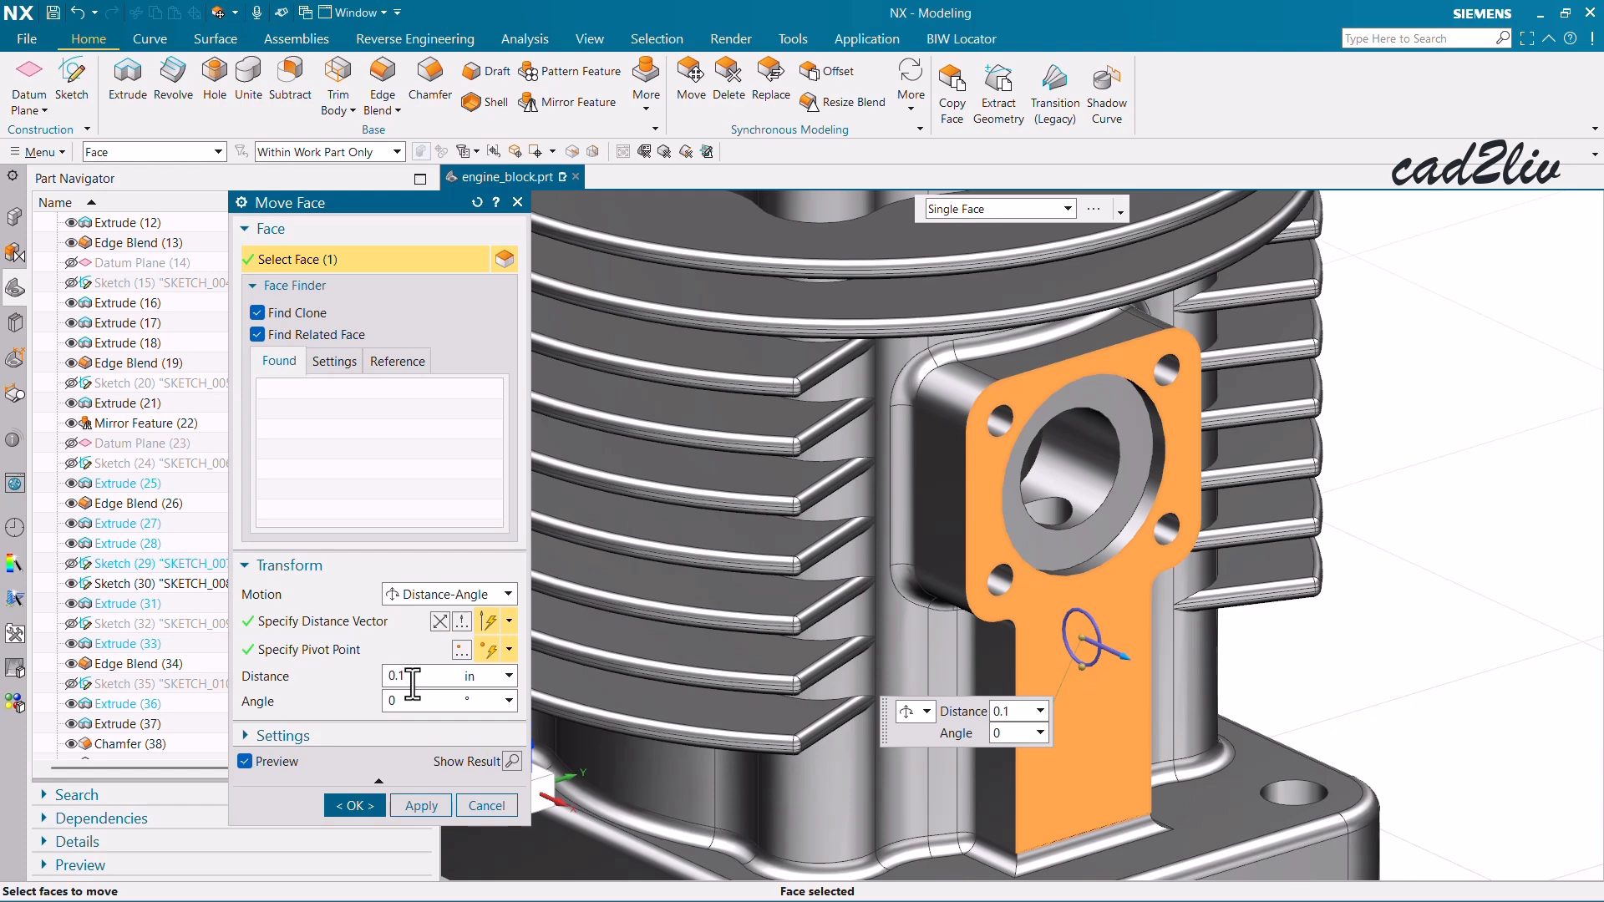
{"action": "key", "text": "Return"}
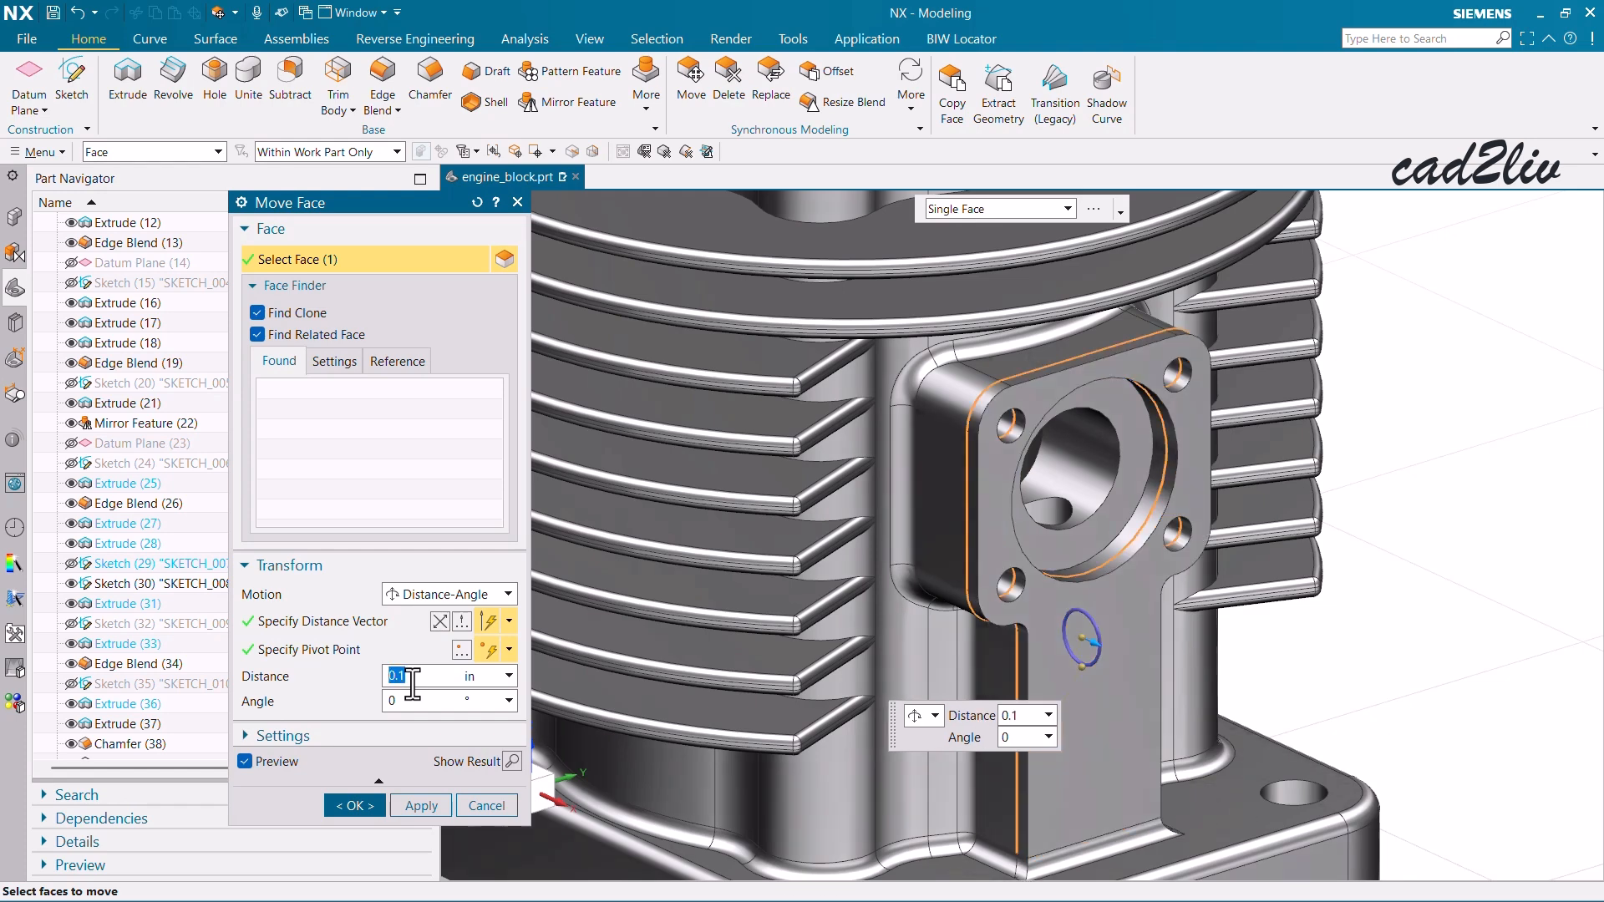
Step: Set the side port face's rotation angle to 5° about its pivot point and inspect the tilted preview from the side
{"action": "scroll", "coordinate": [733, 530], "scroll_direction": "down", "scroll_amount": 3}
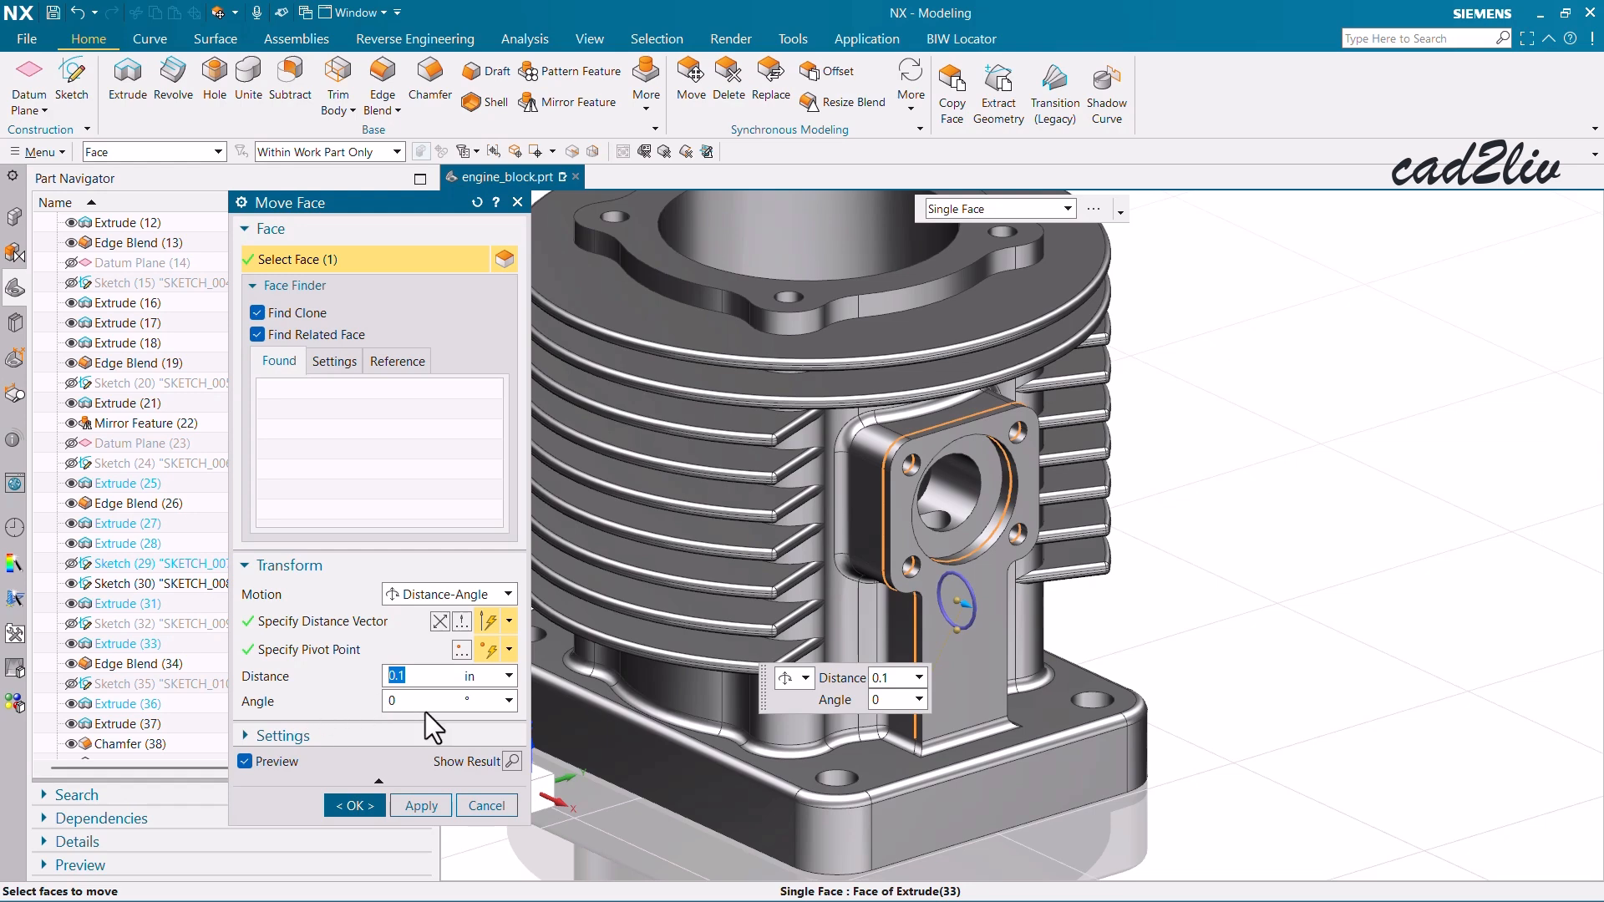
{"action": "key", "text": "Tab"}
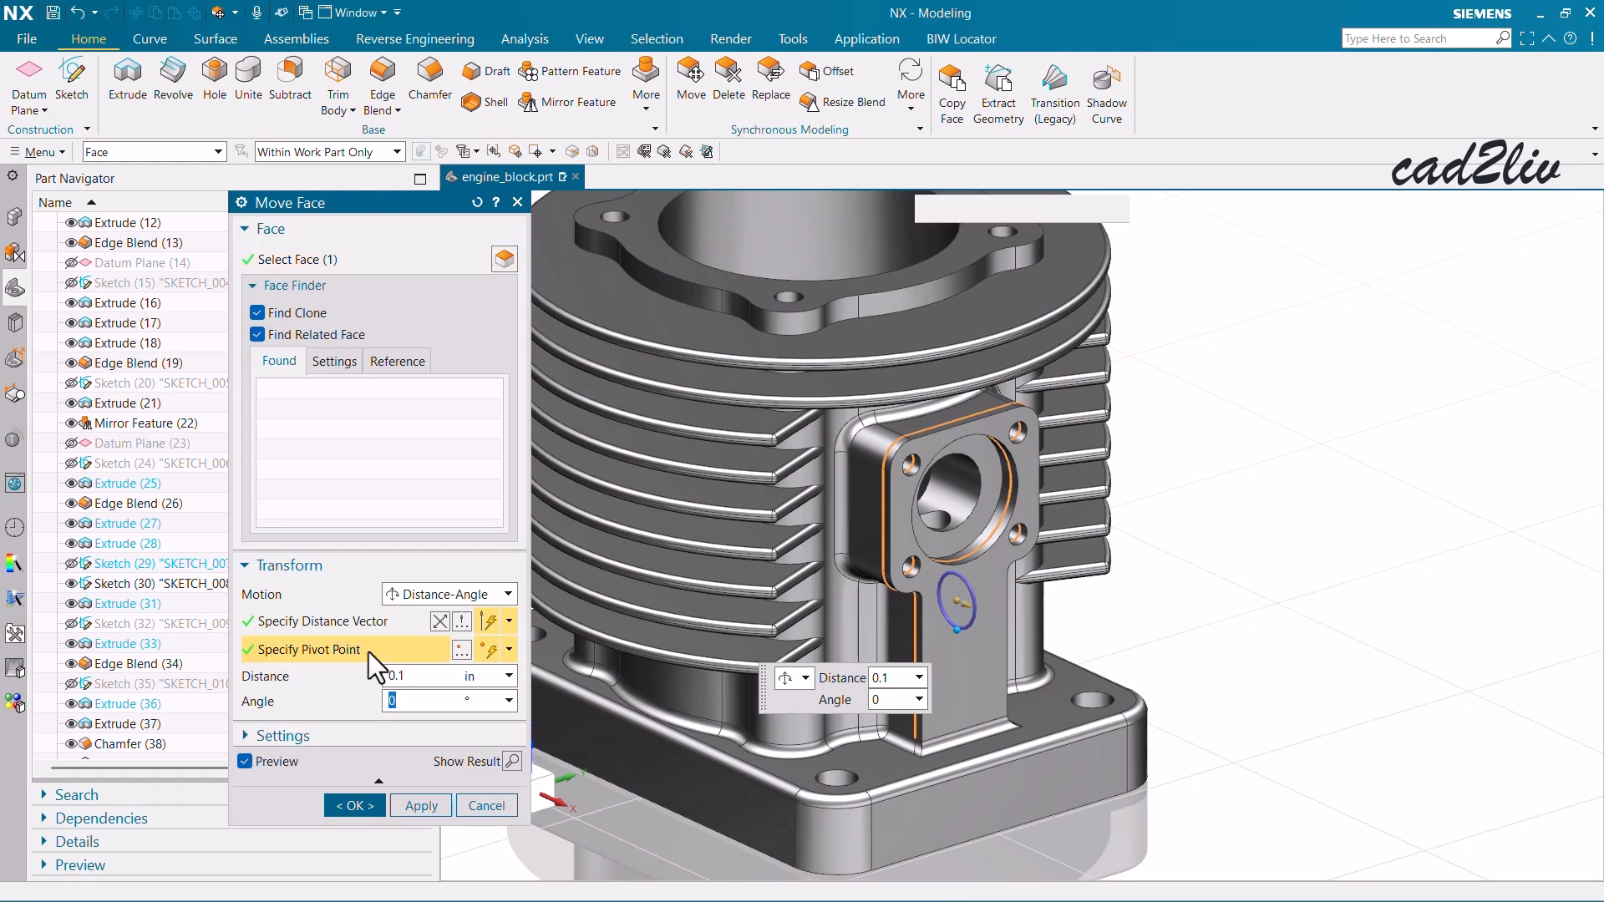
{"action": "left_click", "coordinate": [368, 651]}
{"action": "scroll", "coordinate": [965, 622], "scroll_direction": "up", "scroll_amount": 3}
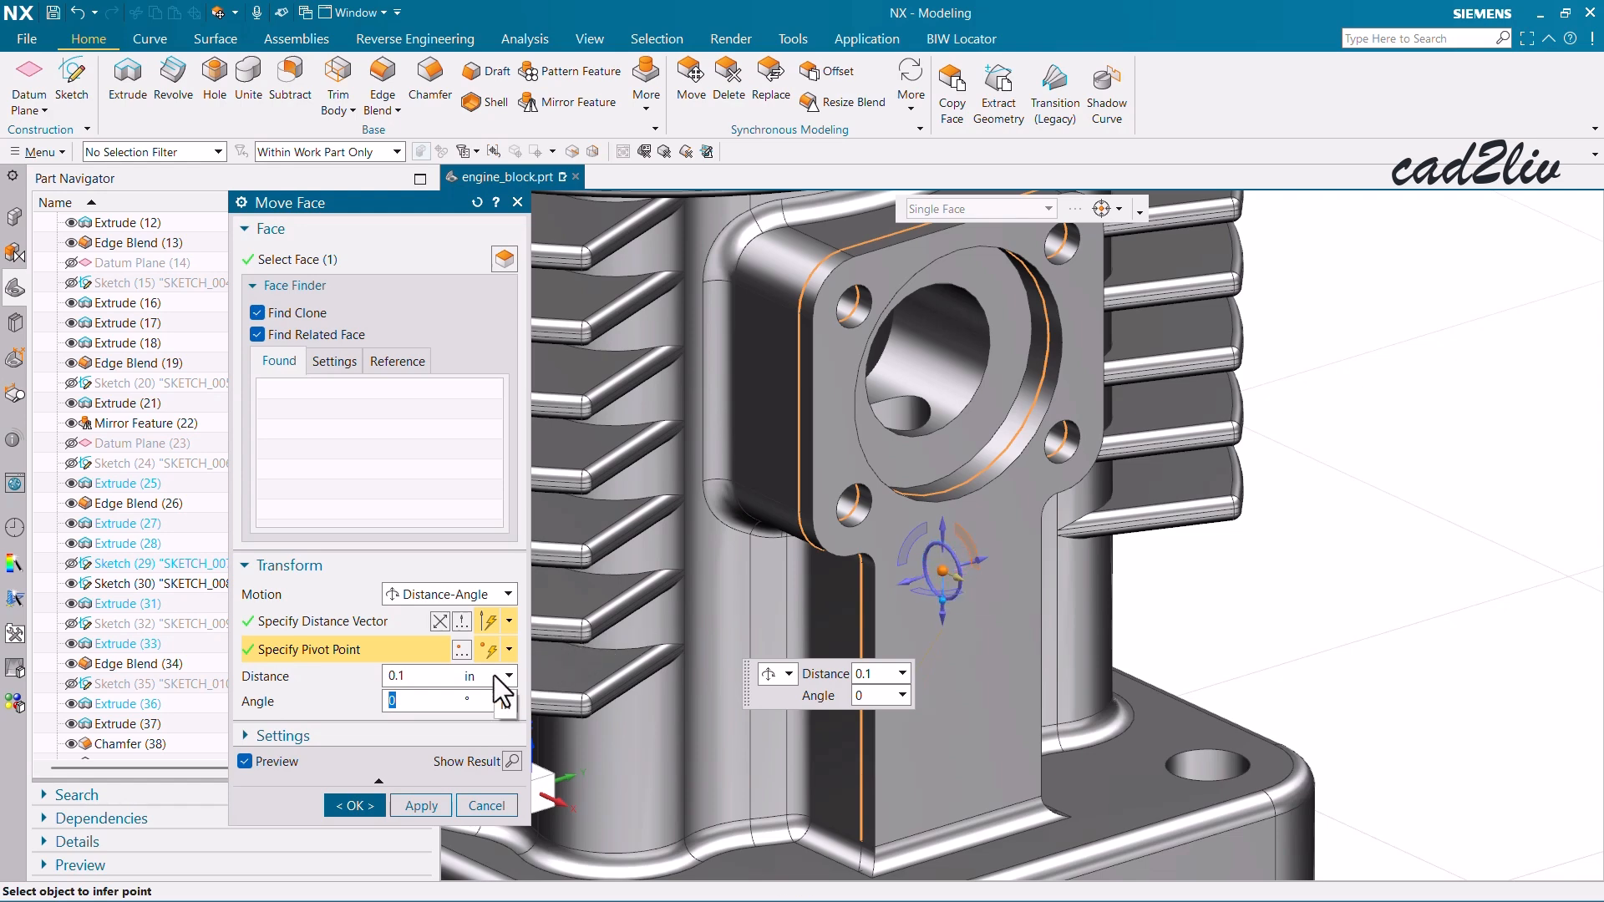
{"action": "type", "text": "5"}
{"action": "key", "text": "Return"}
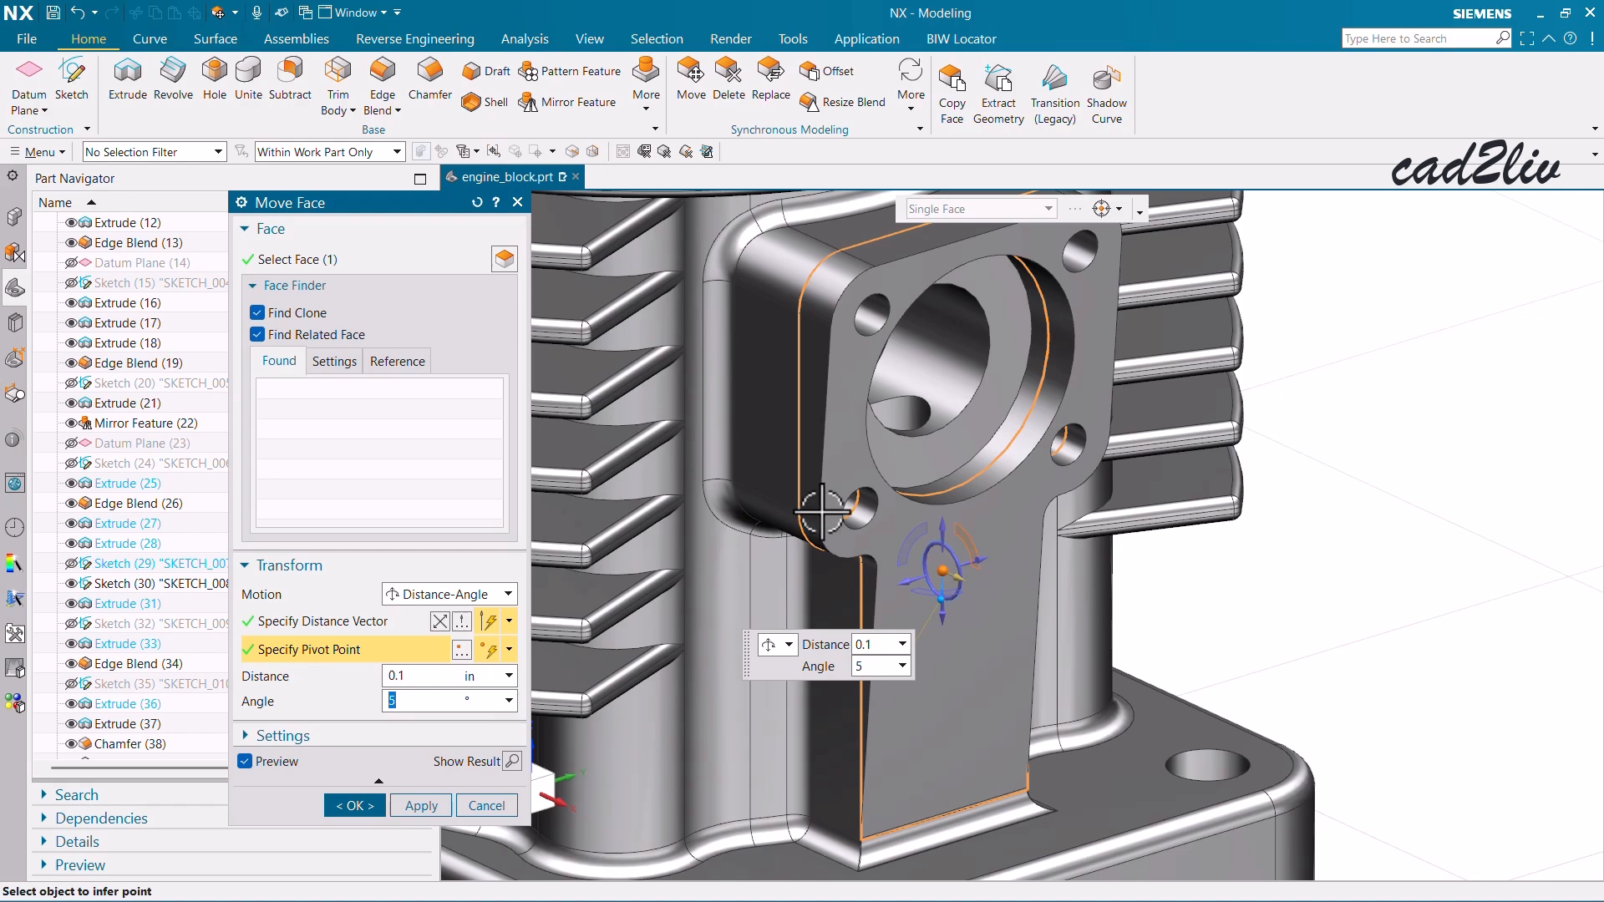
{"action": "scroll", "coordinate": [852, 455], "scroll_direction": "down", "scroll_amount": 3}
{"action": "scroll", "coordinate": [857, 464], "scroll_direction": "up", "scroll_amount": 2}
{"action": "middle_click_drag", "start_coordinate": [866, 501], "coordinate": [936, 464]}
{"action": "scroll", "coordinate": [939, 462], "scroll_direction": "down", "scroll_amount": 5}
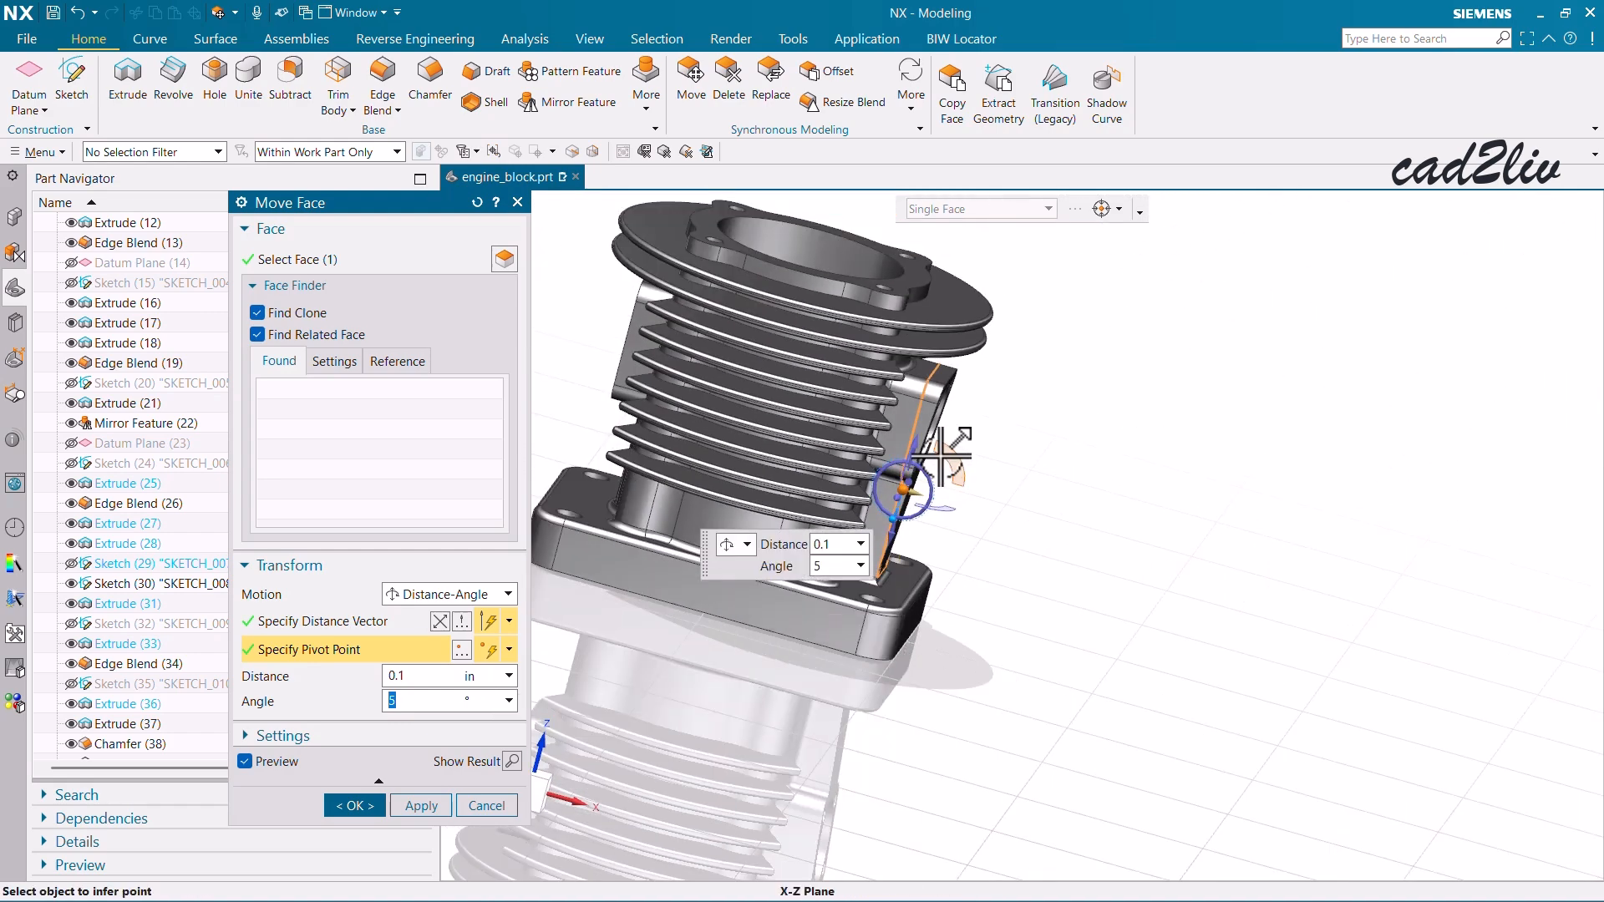
Step: Set the side port face's rotation angle to 0° in the Move Face preview while viewing the port up close from the side
{"action": "key", "text": "F8"}
{"action": "scroll", "coordinate": [939, 478], "scroll_direction": "down", "scroll_amount": 1}
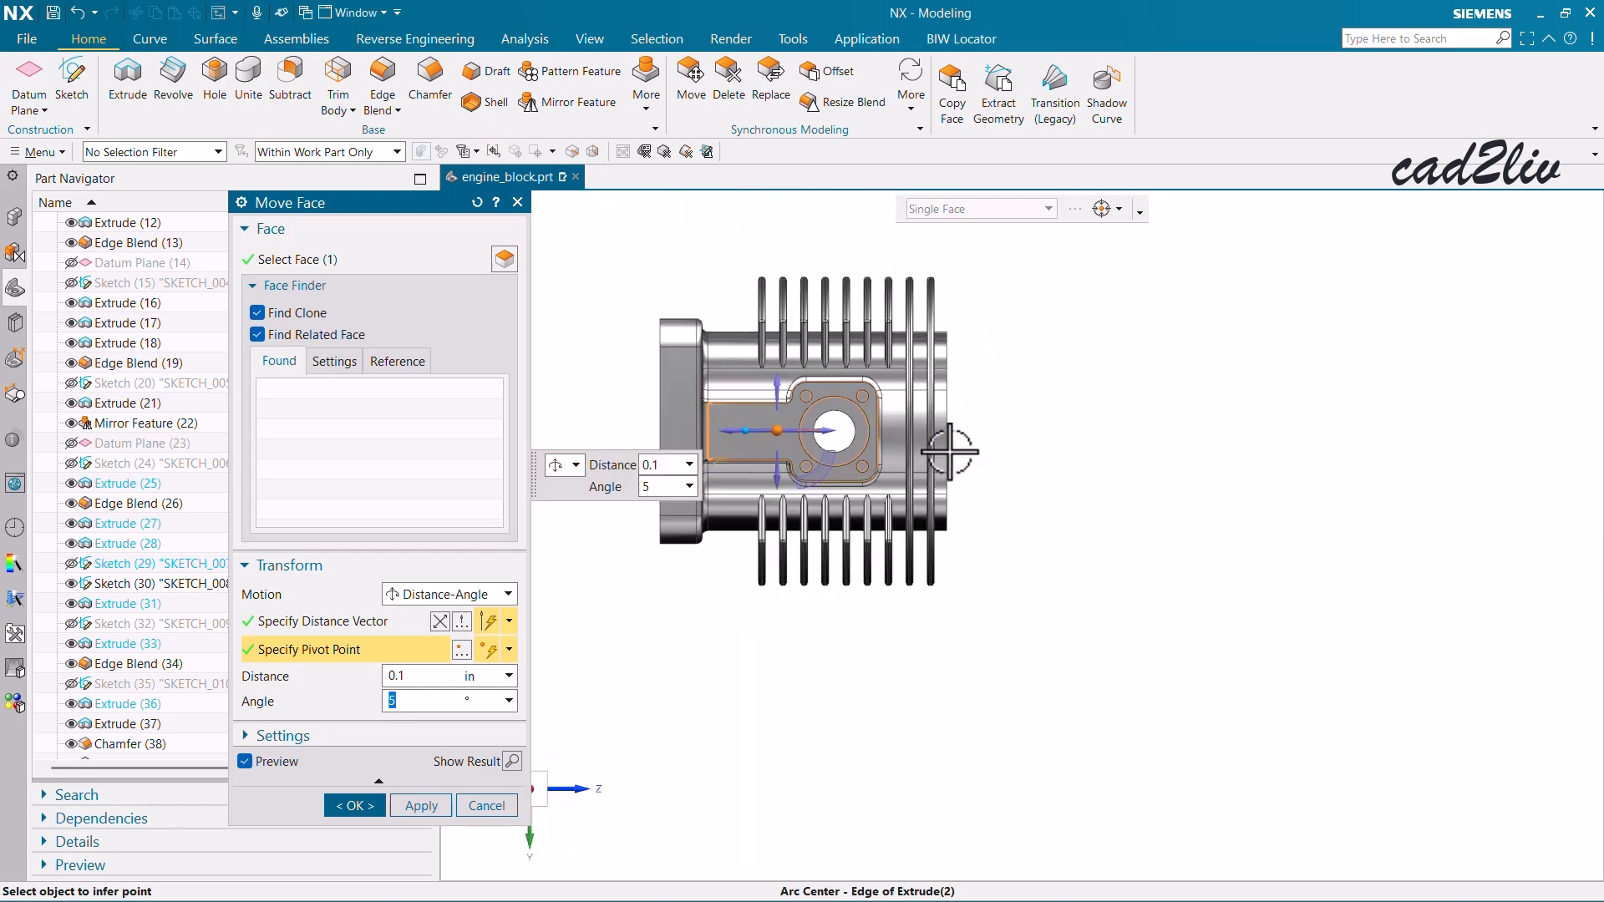
{"action": "middle_click_drag", "start_coordinate": [938, 415], "coordinate": [1021, 558]}
{"action": "scroll", "coordinate": [925, 436], "scroll_direction": "up", "scroll_amount": 3}
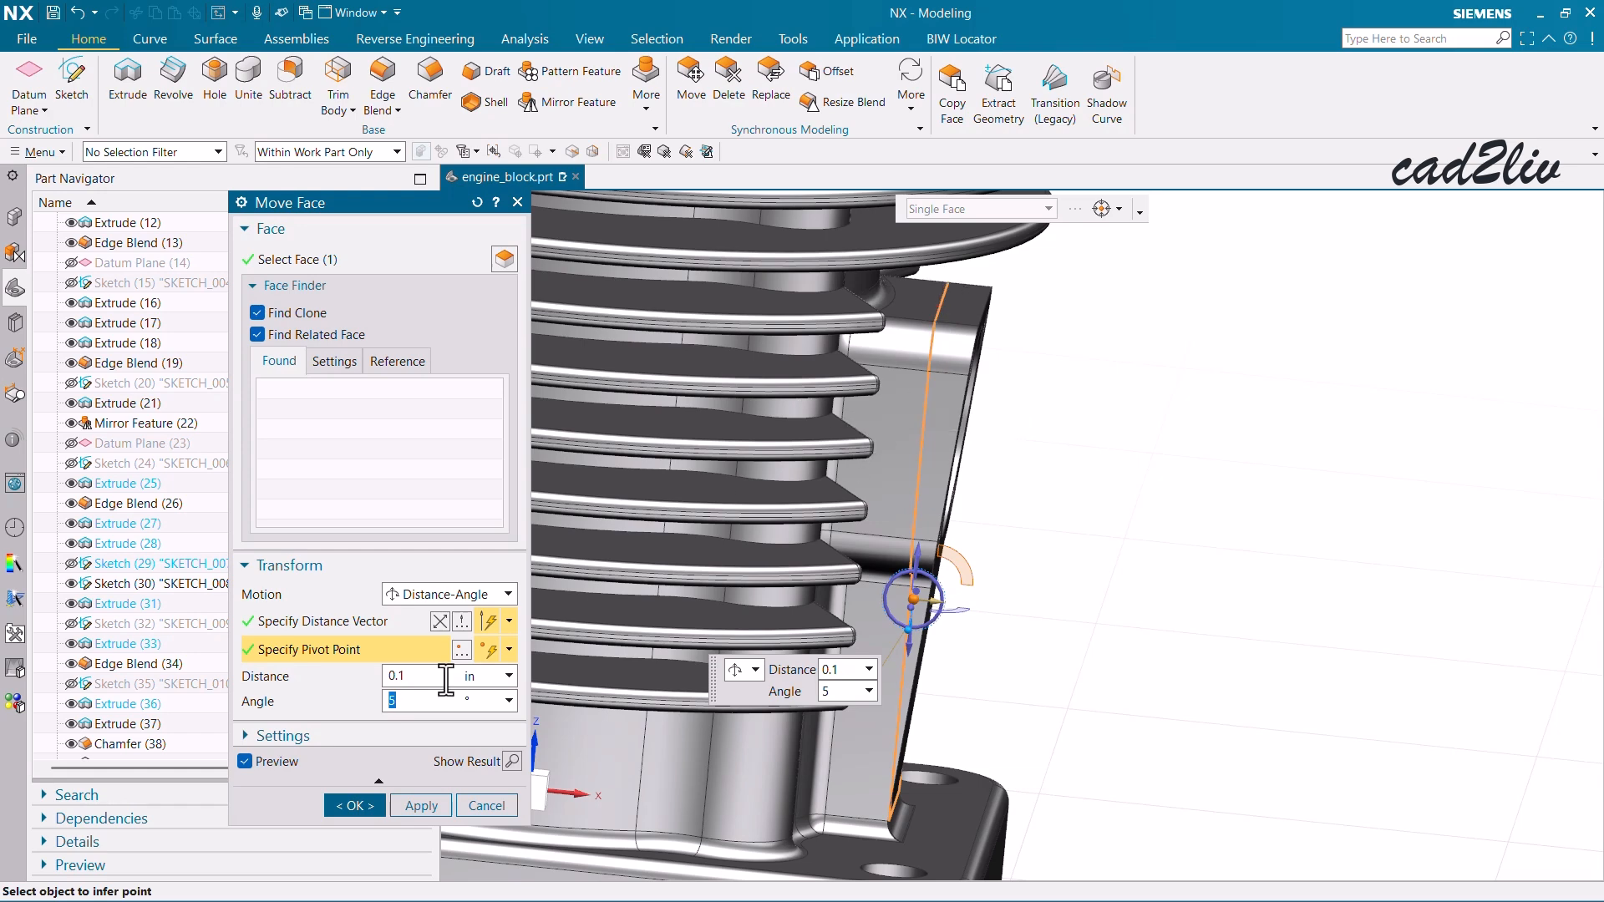
{"action": "type", "text": "0"}
{"action": "key", "text": "Return"}
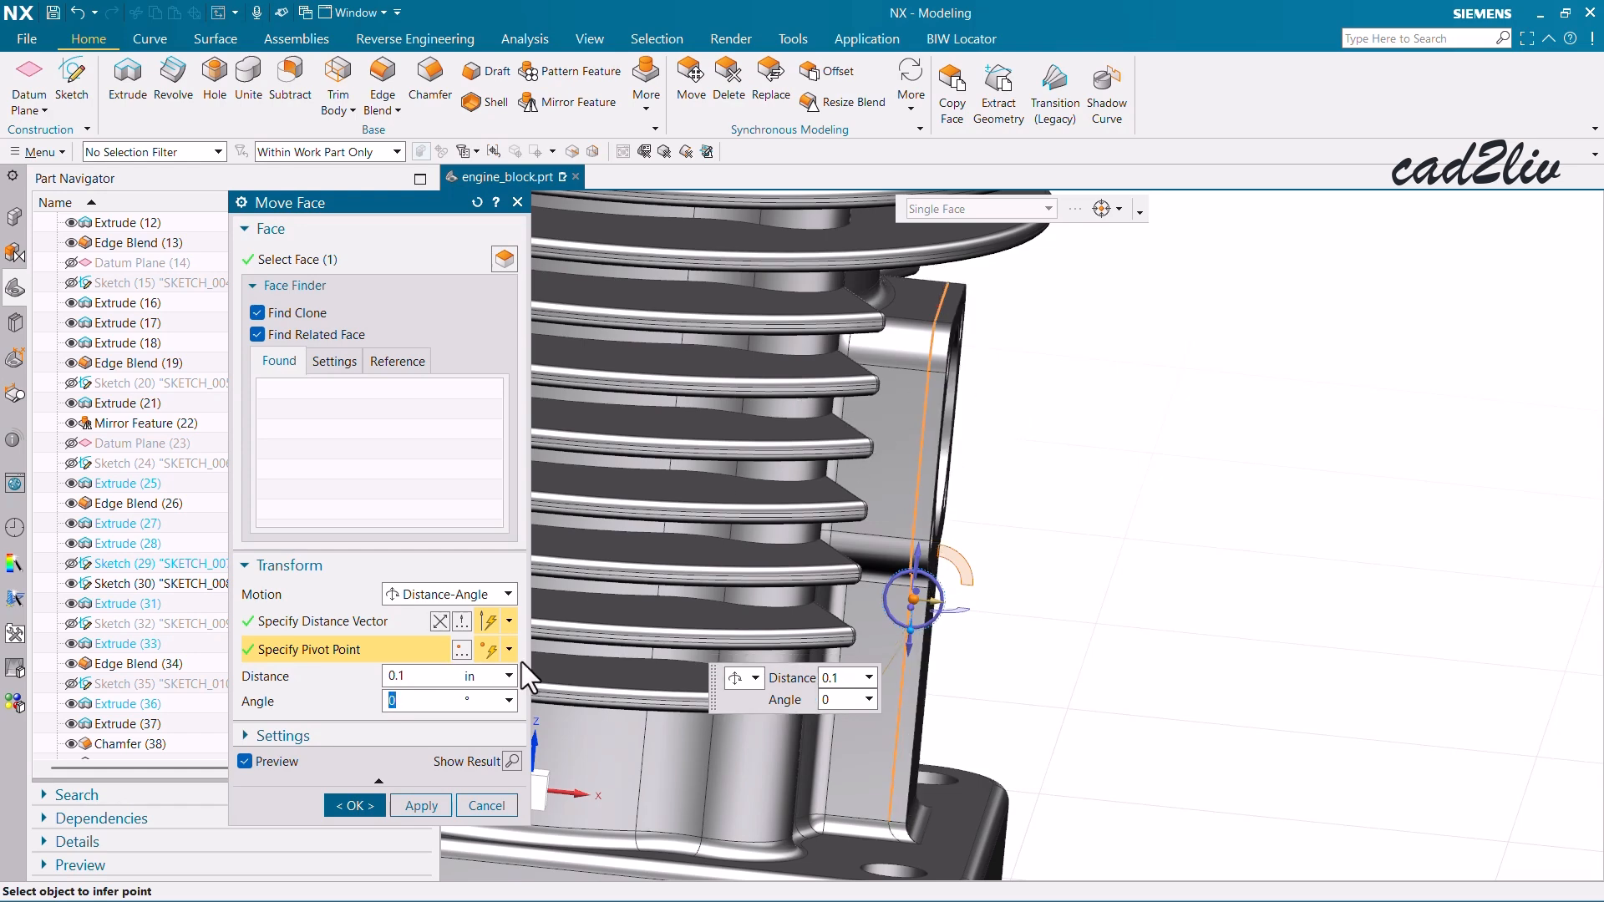
Step: Set the side port face's rotation angle to 5° and complete the Distance-Angle face move
{"action": "scroll", "coordinate": [929, 336], "scroll_direction": "up", "scroll_amount": 3}
{"action": "scroll", "coordinate": [910, 306], "scroll_direction": "down", "scroll_amount": 1}
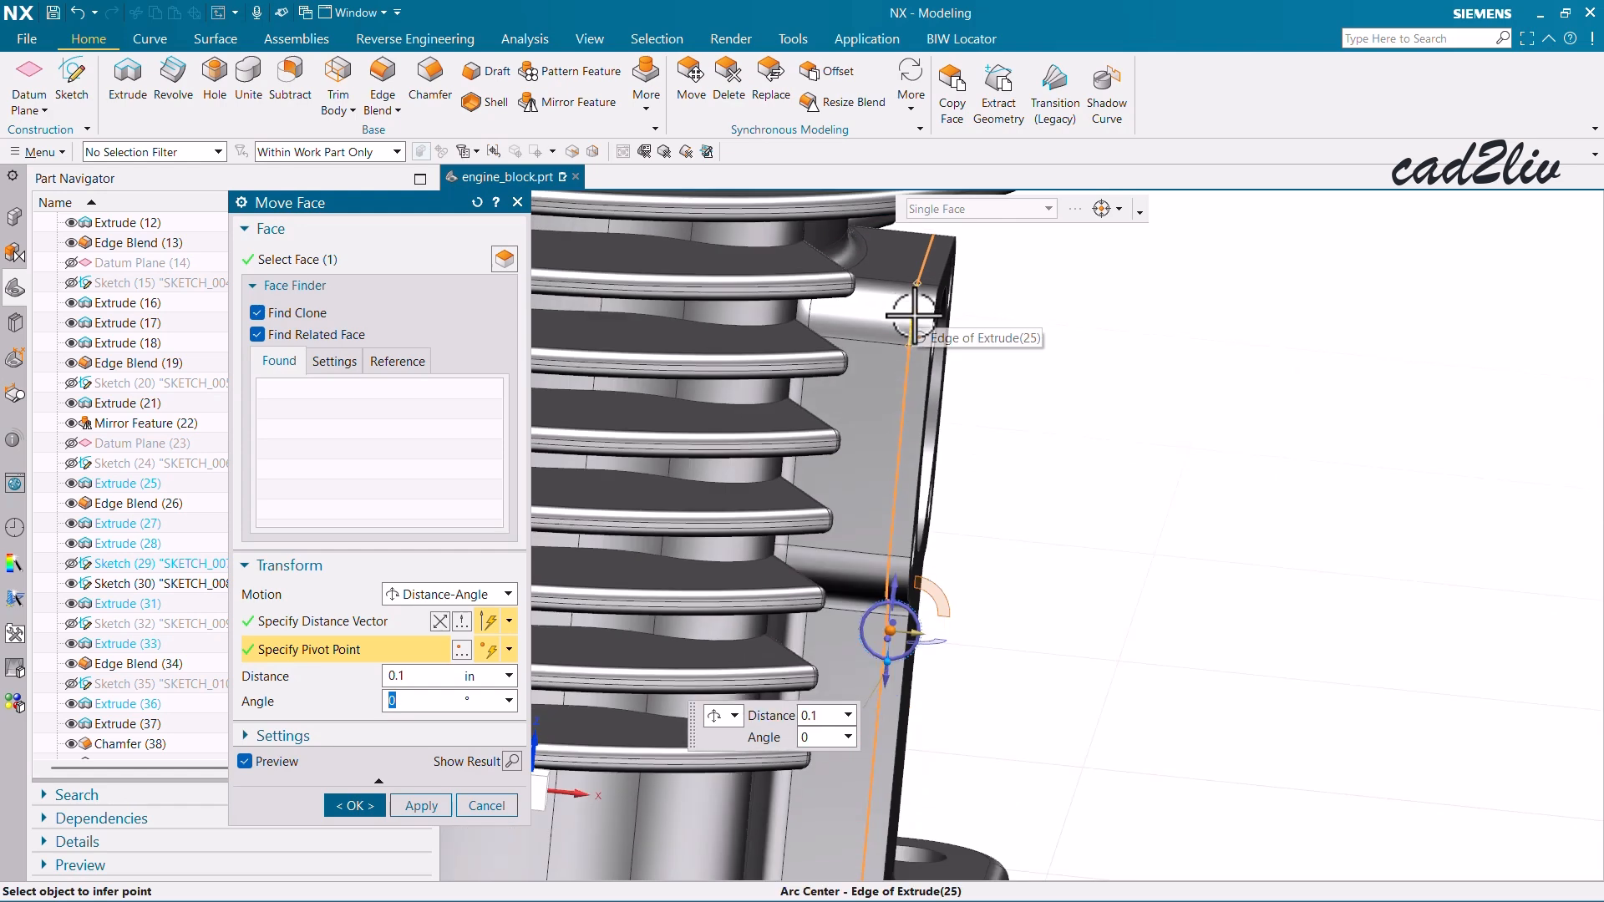
{"action": "middle_click_drag", "start_coordinate": [903, 318], "coordinate": [914, 326]}
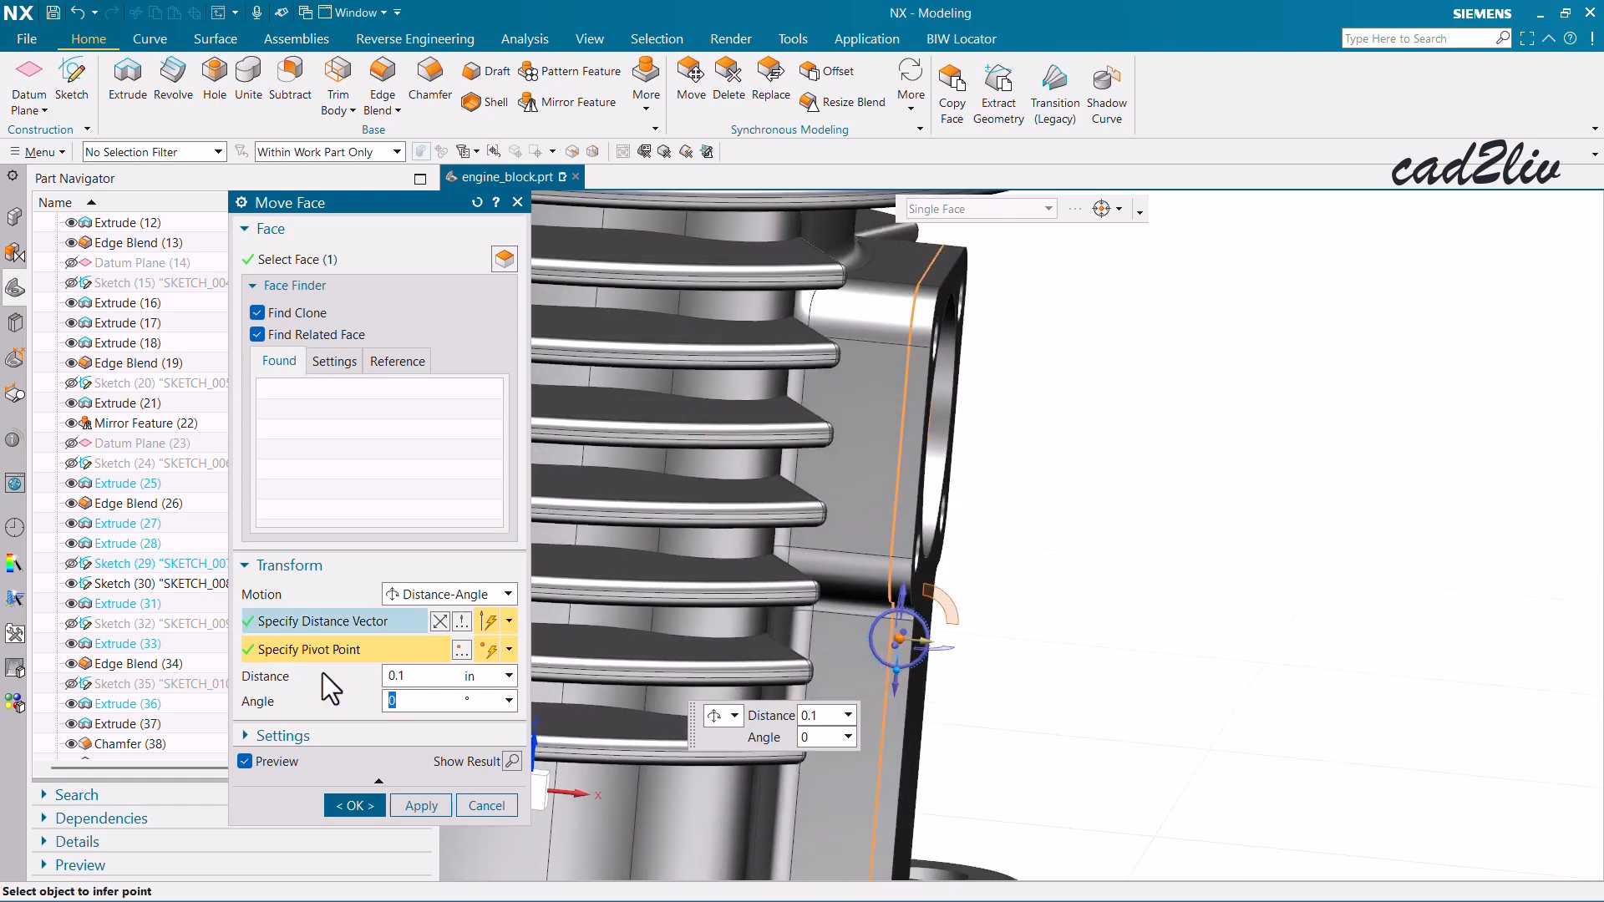
{"action": "type", "text": "5"}
{"action": "key", "text": "Return"}
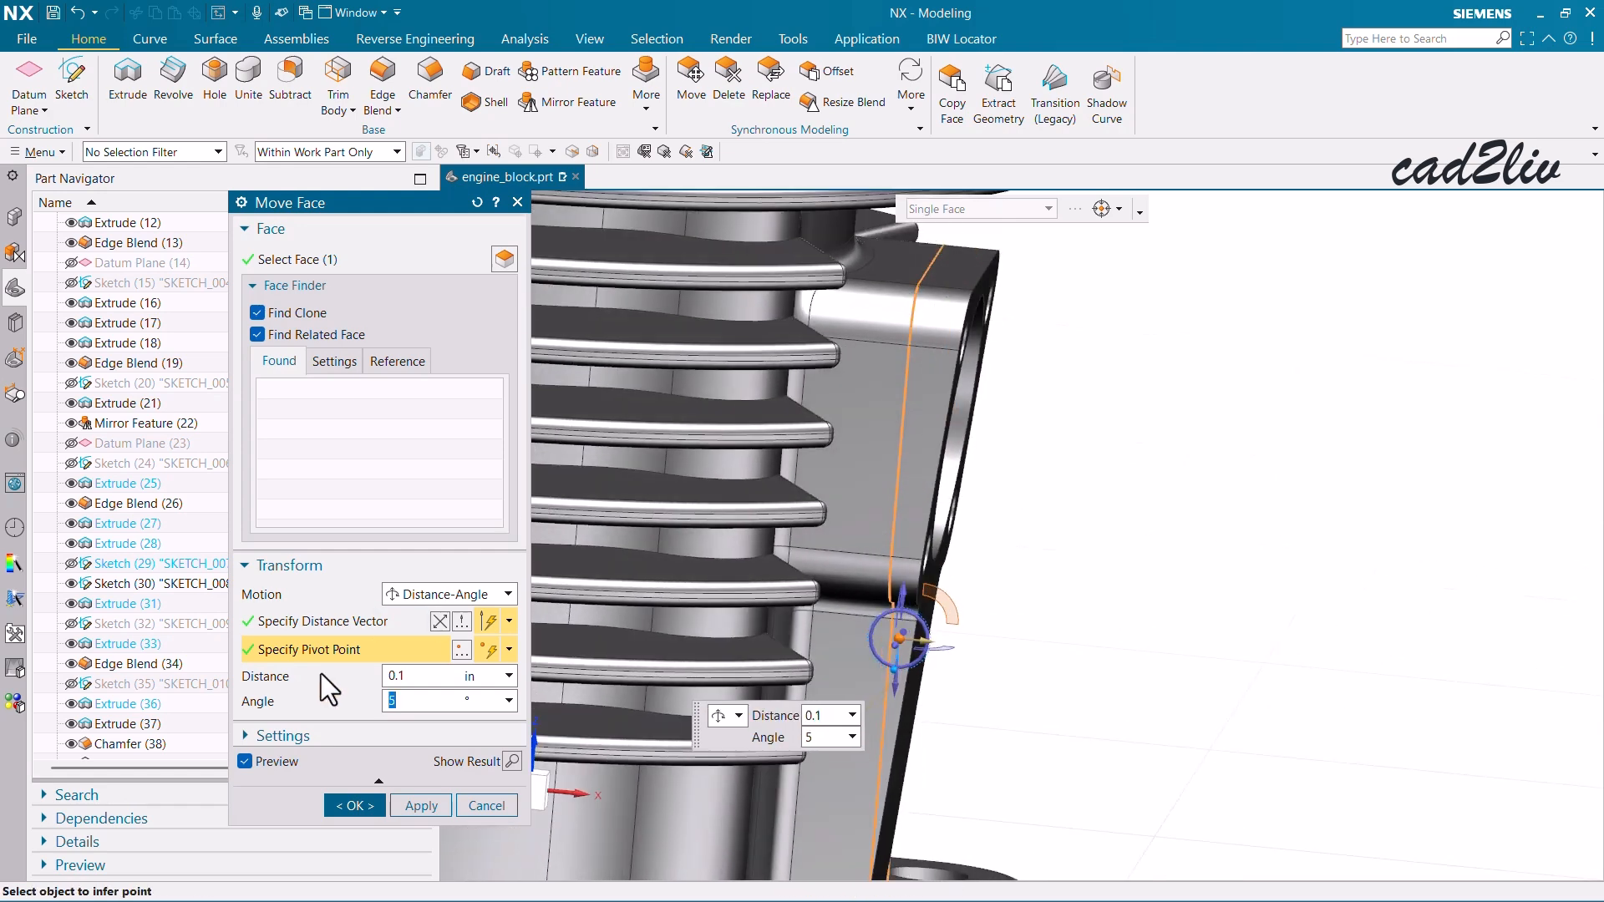
{"action": "scroll", "coordinate": [939, 388], "scroll_direction": "down", "scroll_amount": 2}
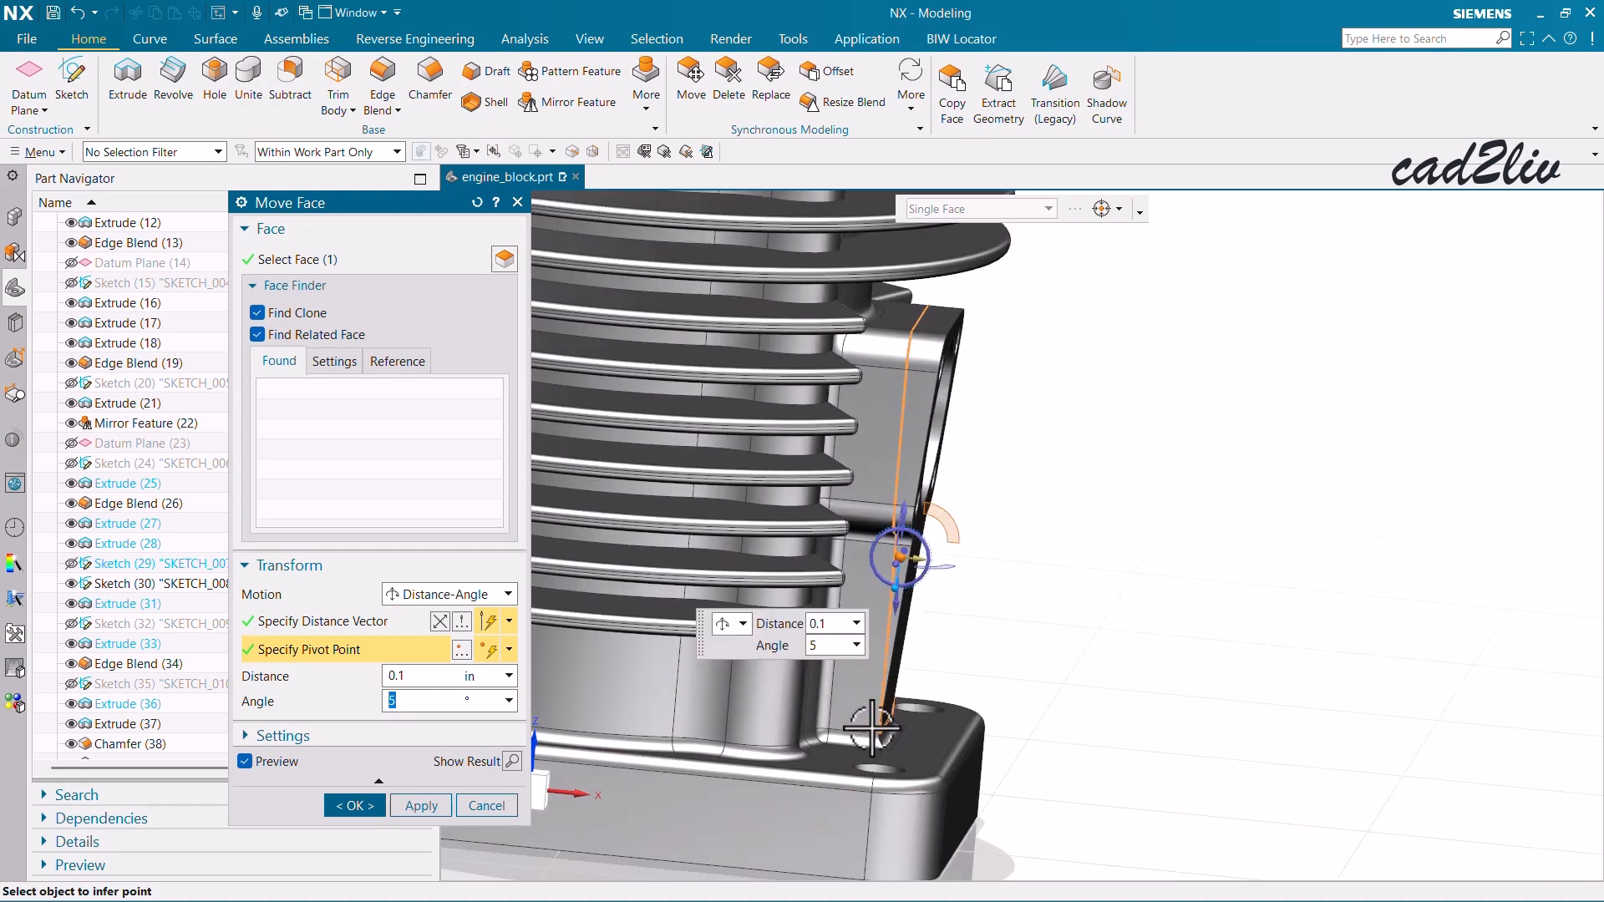
{"action": "left_click", "coordinate": [355, 805]}
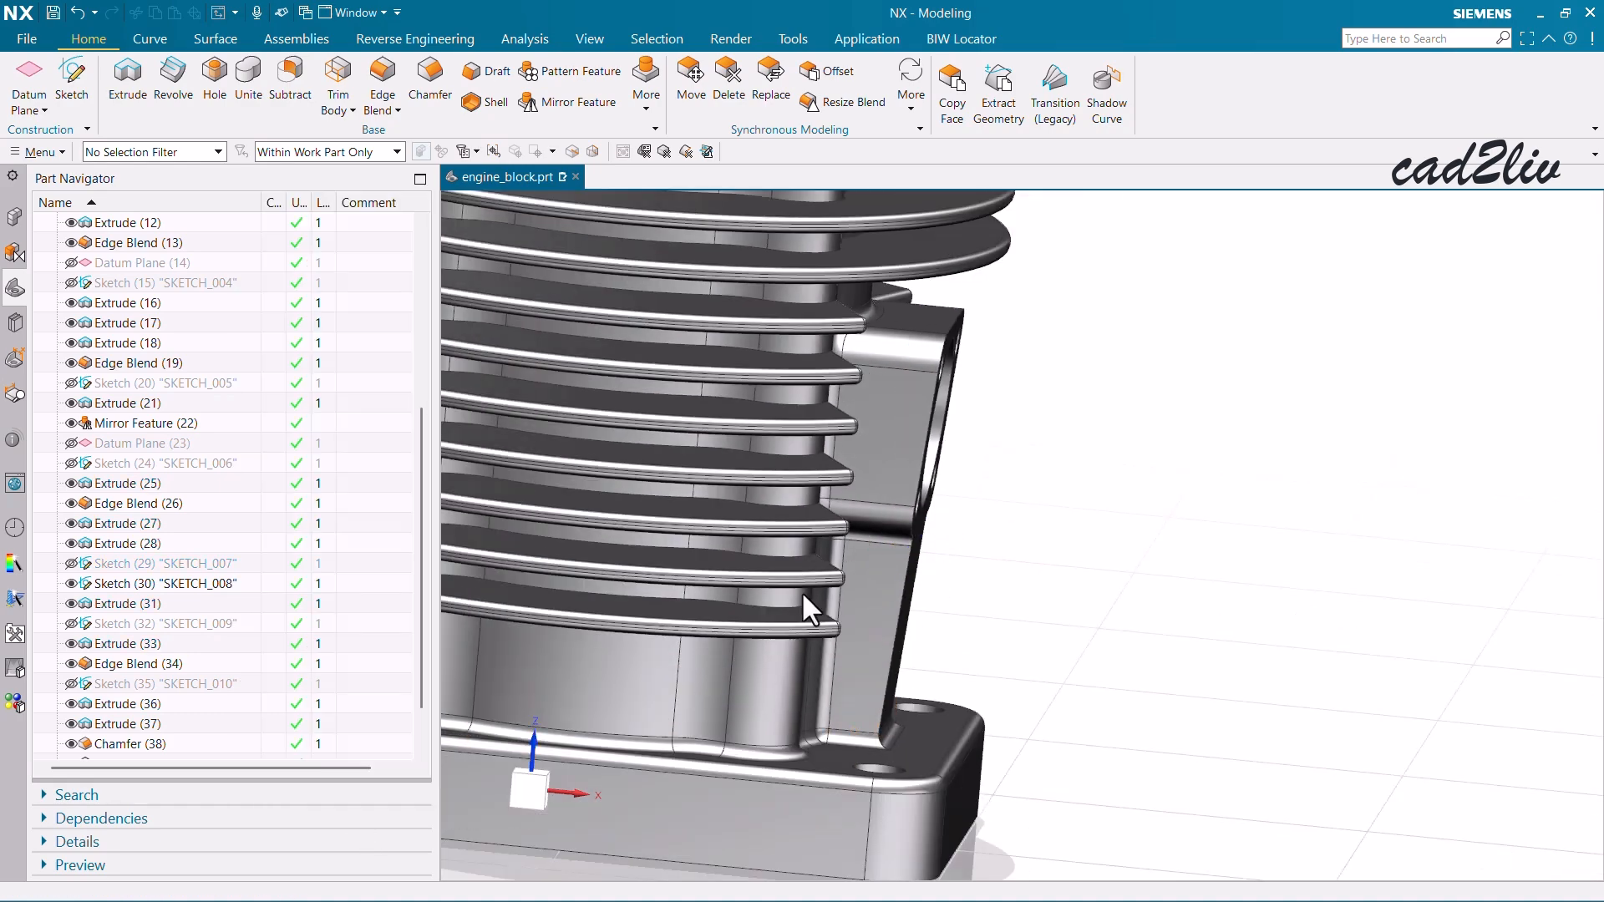
Step: Start a new face move with the Angle motion and take the rotation vector from the front face of the opposite square port flange
{"action": "middle_click_drag", "start_coordinate": [806, 601], "coordinate": [744, 601]}
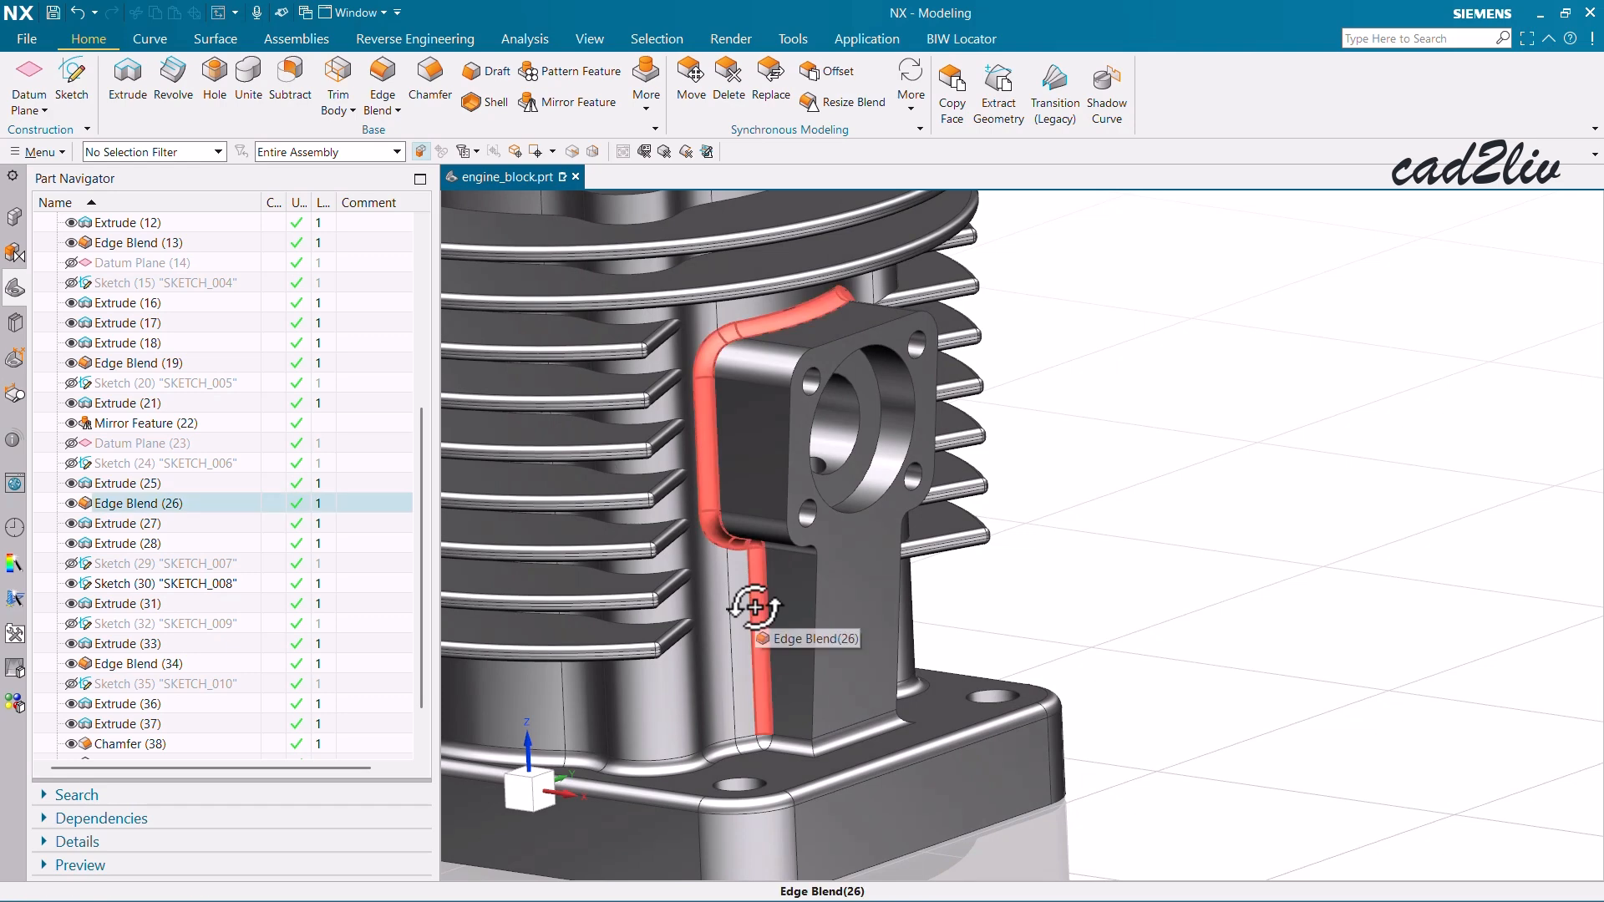
{"action": "key", "text": "ctrl+f"}
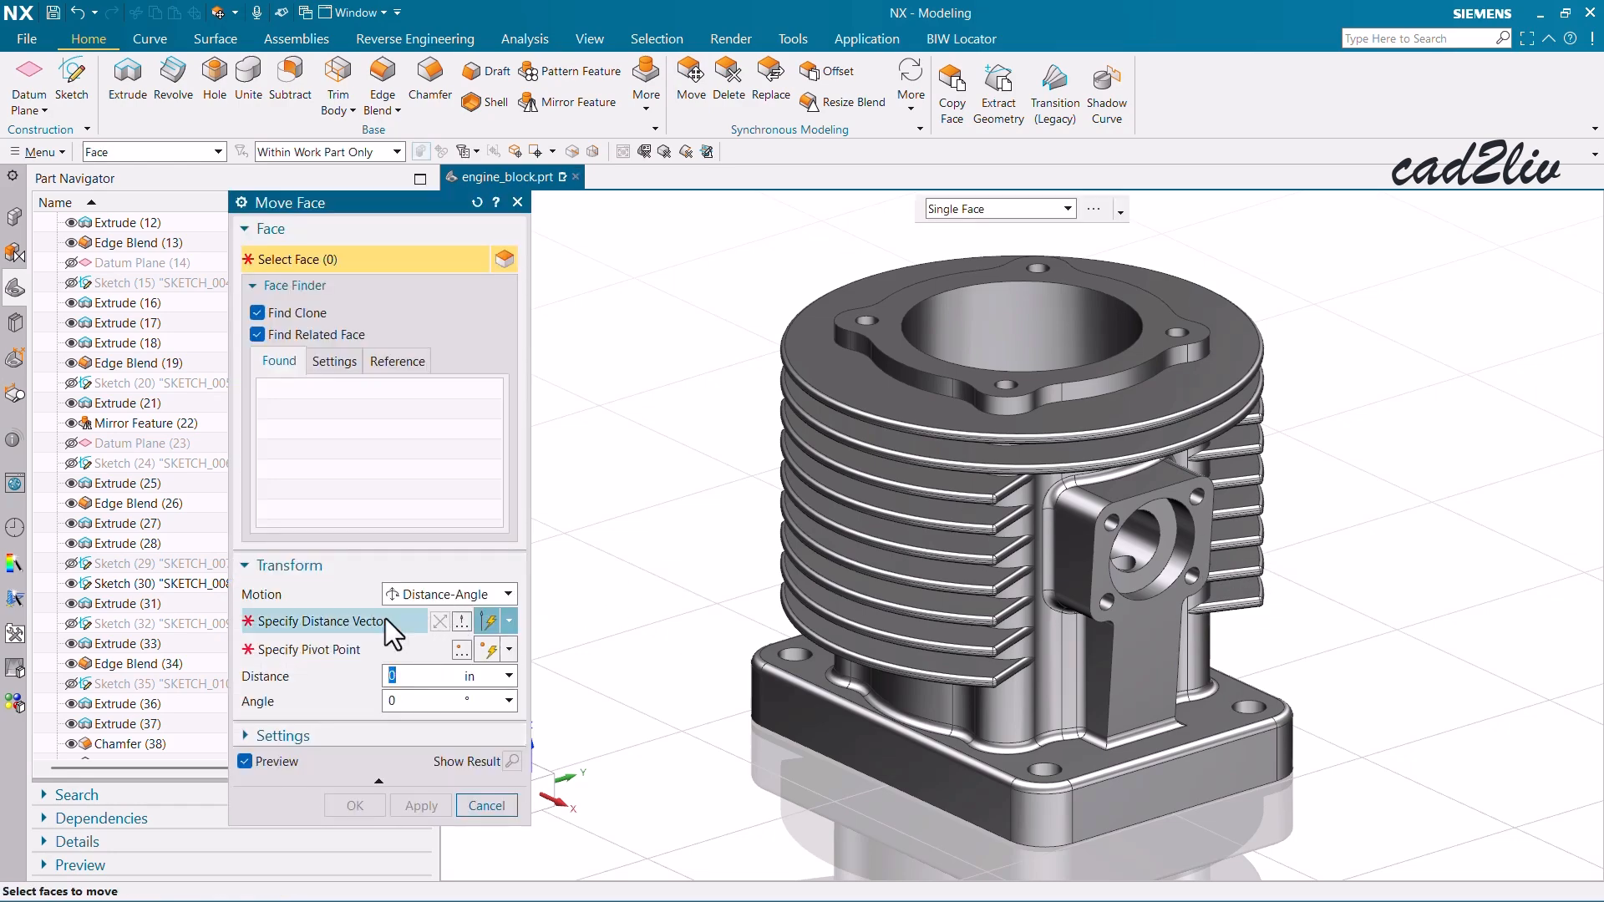
{"action": "left_click", "coordinate": [443, 594]}
{"action": "left_click", "coordinate": [428, 652]}
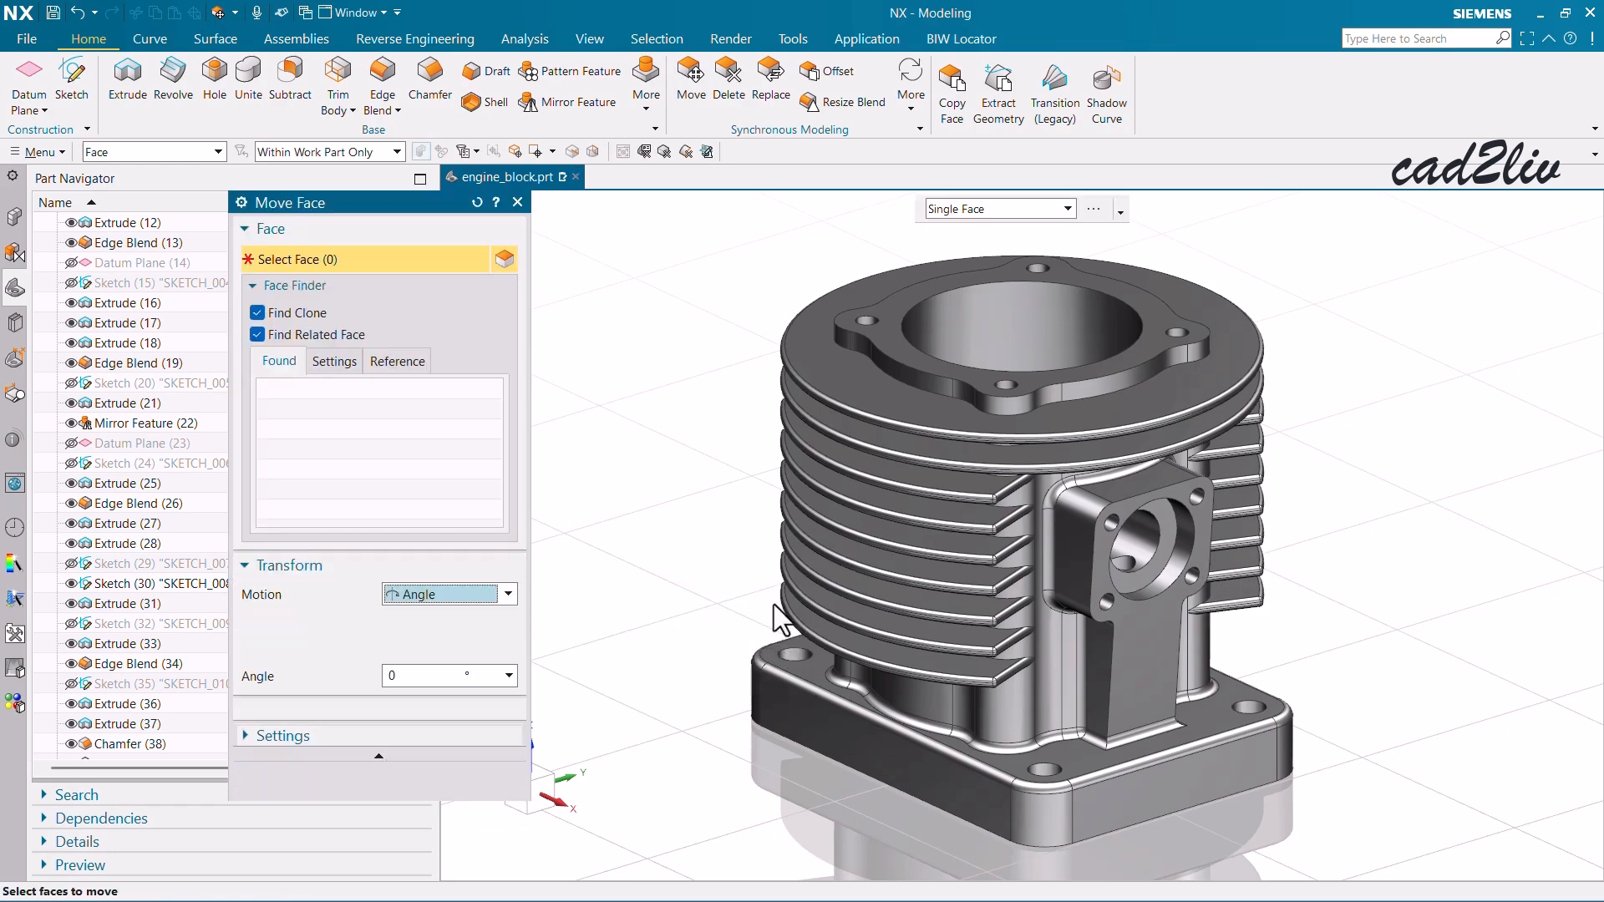
{"action": "middle_click_drag", "start_coordinate": [917, 573], "coordinate": [912, 528]}
{"action": "scroll", "coordinate": [846, 455], "scroll_direction": "up", "scroll_amount": 3}
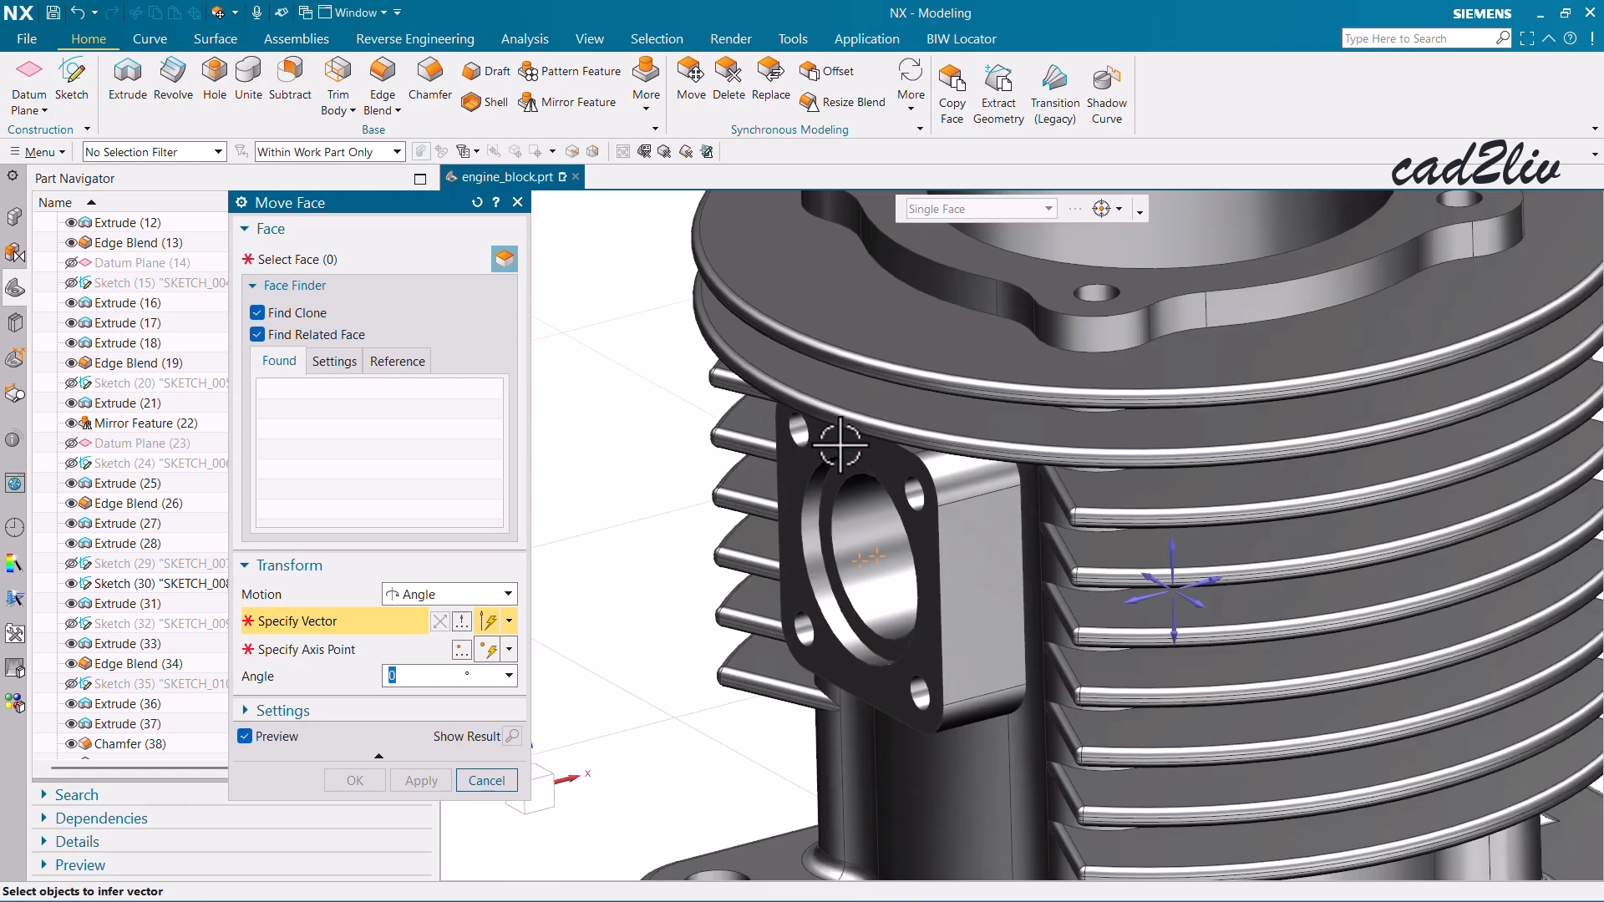
{"action": "left_click", "coordinate": [839, 443]}
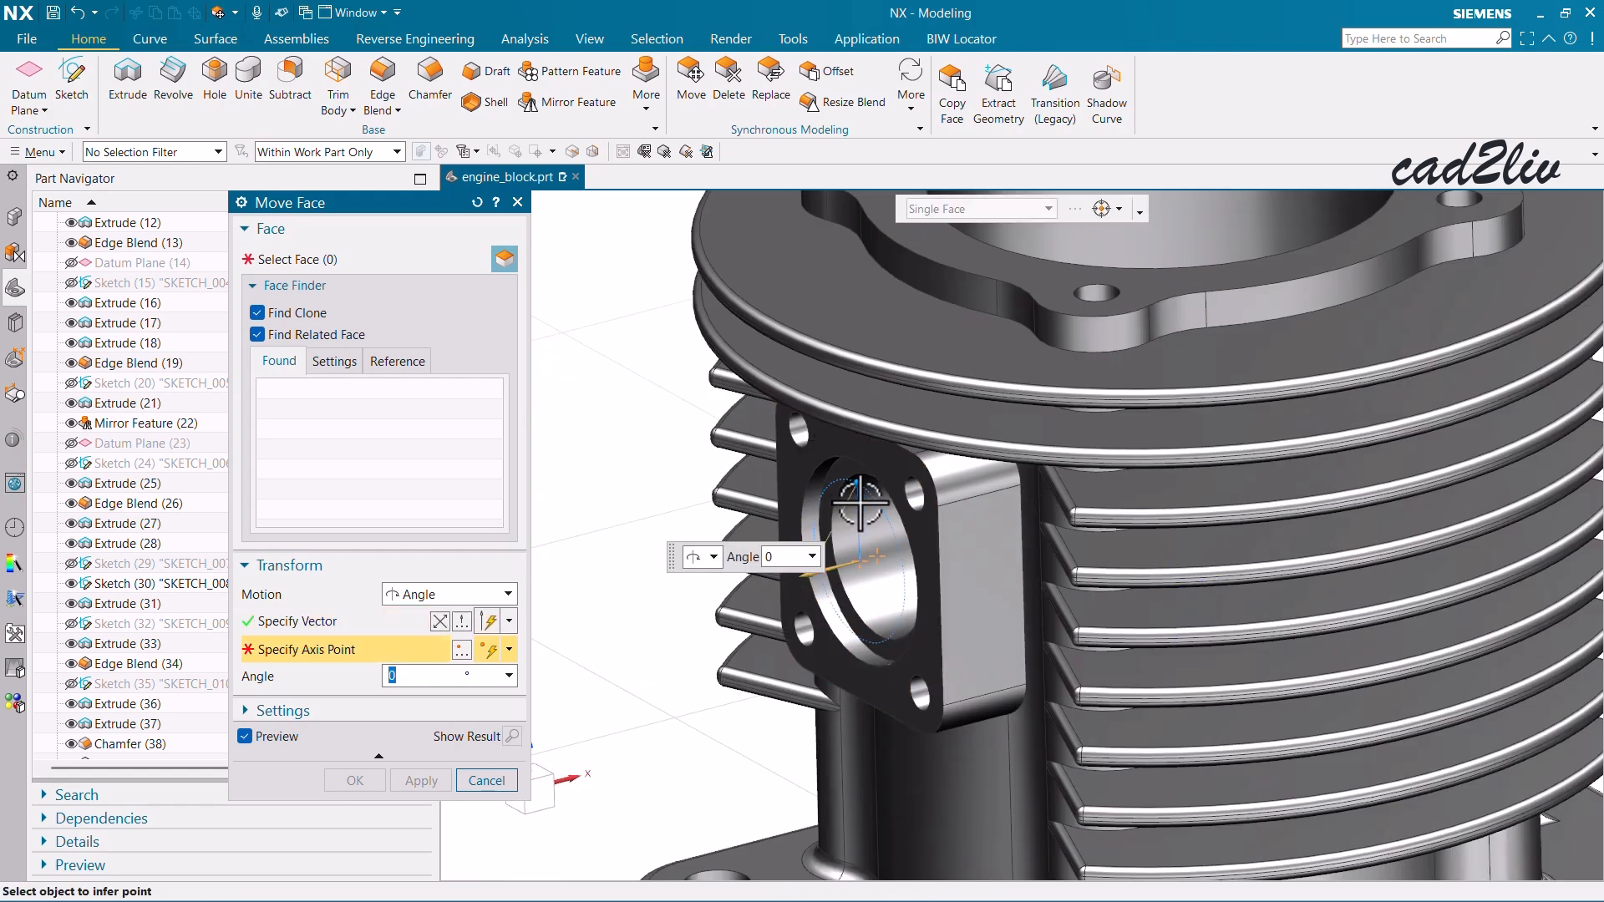
Step: Place the axis point at the midpoint of the lower edge of the square port flange's front face
{"action": "scroll", "coordinate": [858, 505], "scroll_direction": "up", "scroll_amount": 2}
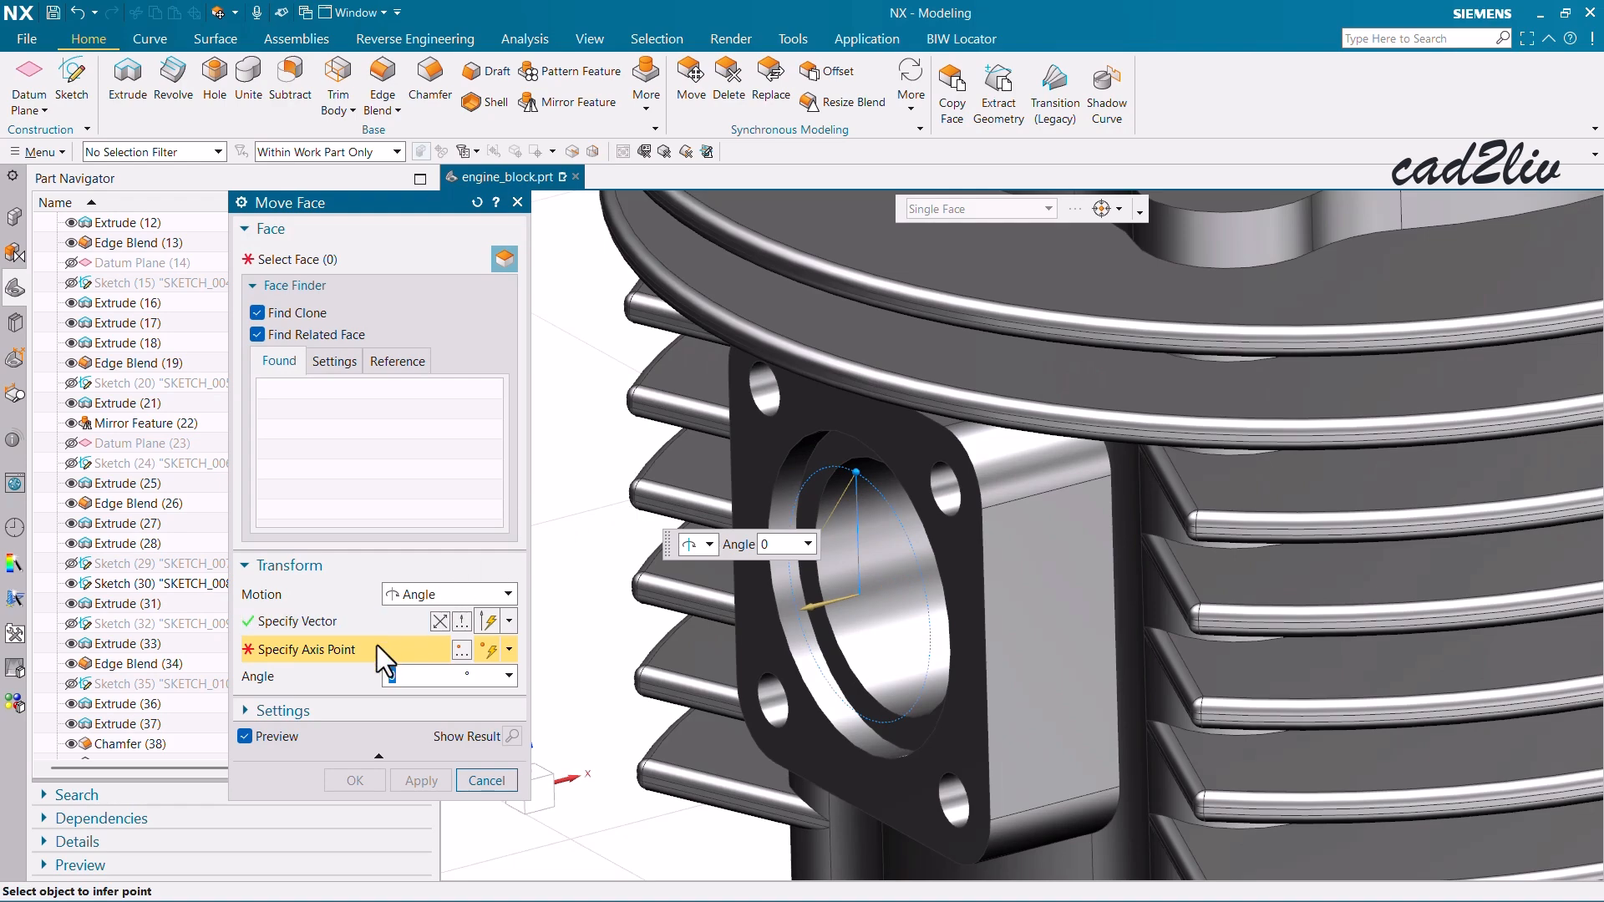
{"action": "scroll", "coordinate": [720, 466], "scroll_direction": "down", "scroll_amount": 3}
{"action": "scroll", "coordinate": [959, 573], "scroll_direction": "up", "scroll_amount": 1}
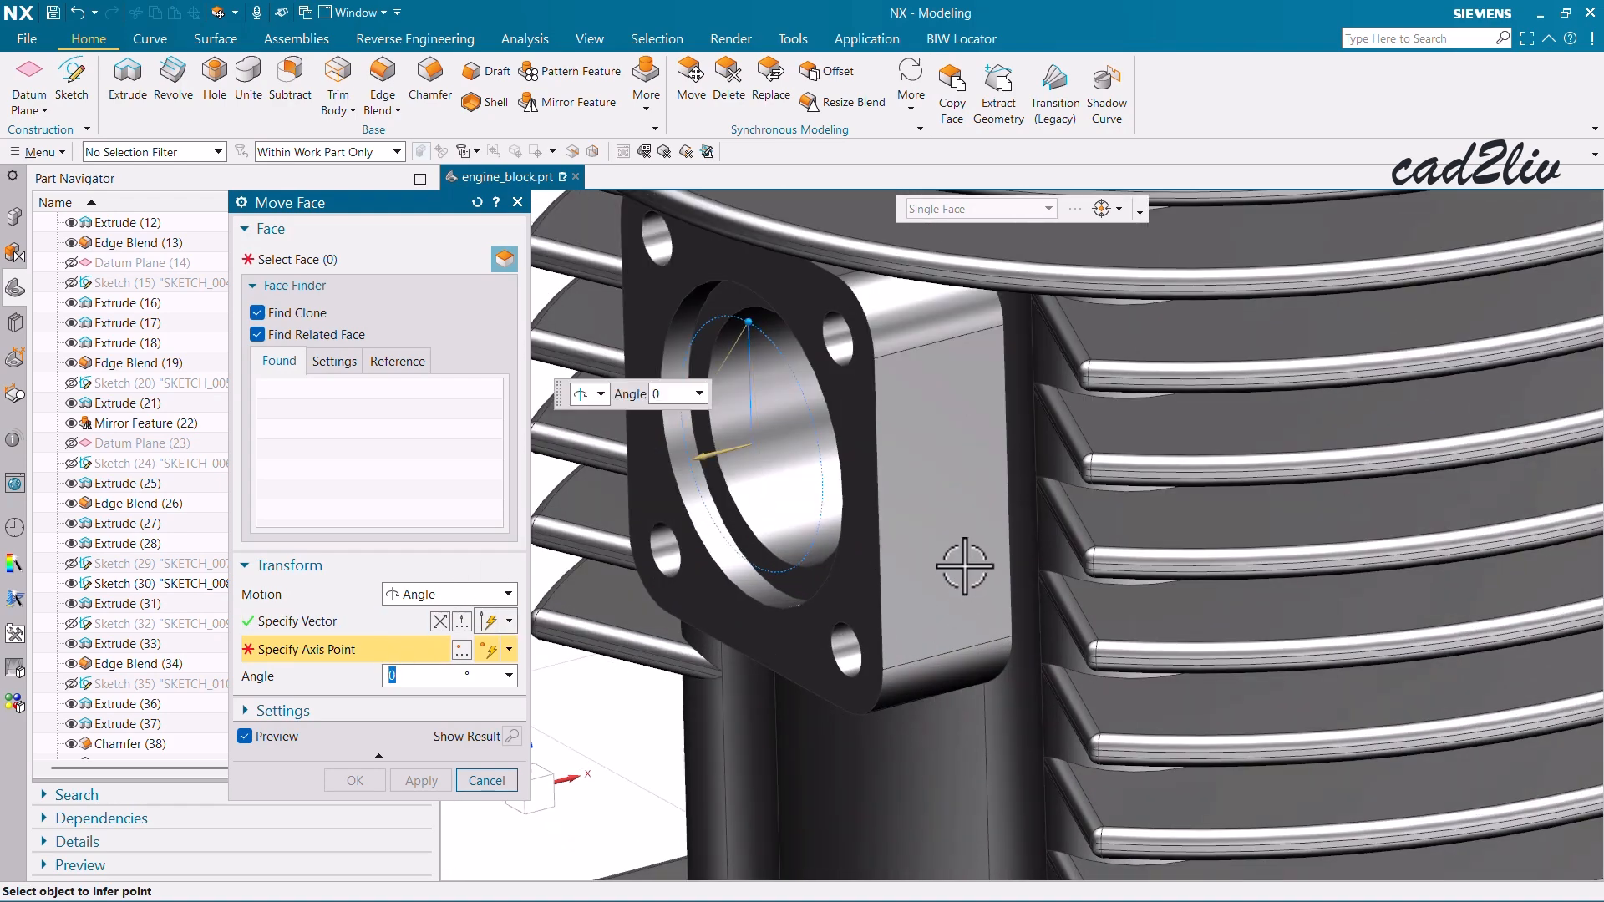
{"action": "scroll", "coordinate": [938, 637], "scroll_direction": "down", "scroll_amount": 5}
{"action": "scroll", "coordinate": [1025, 783], "scroll_direction": "up", "scroll_amount": 3}
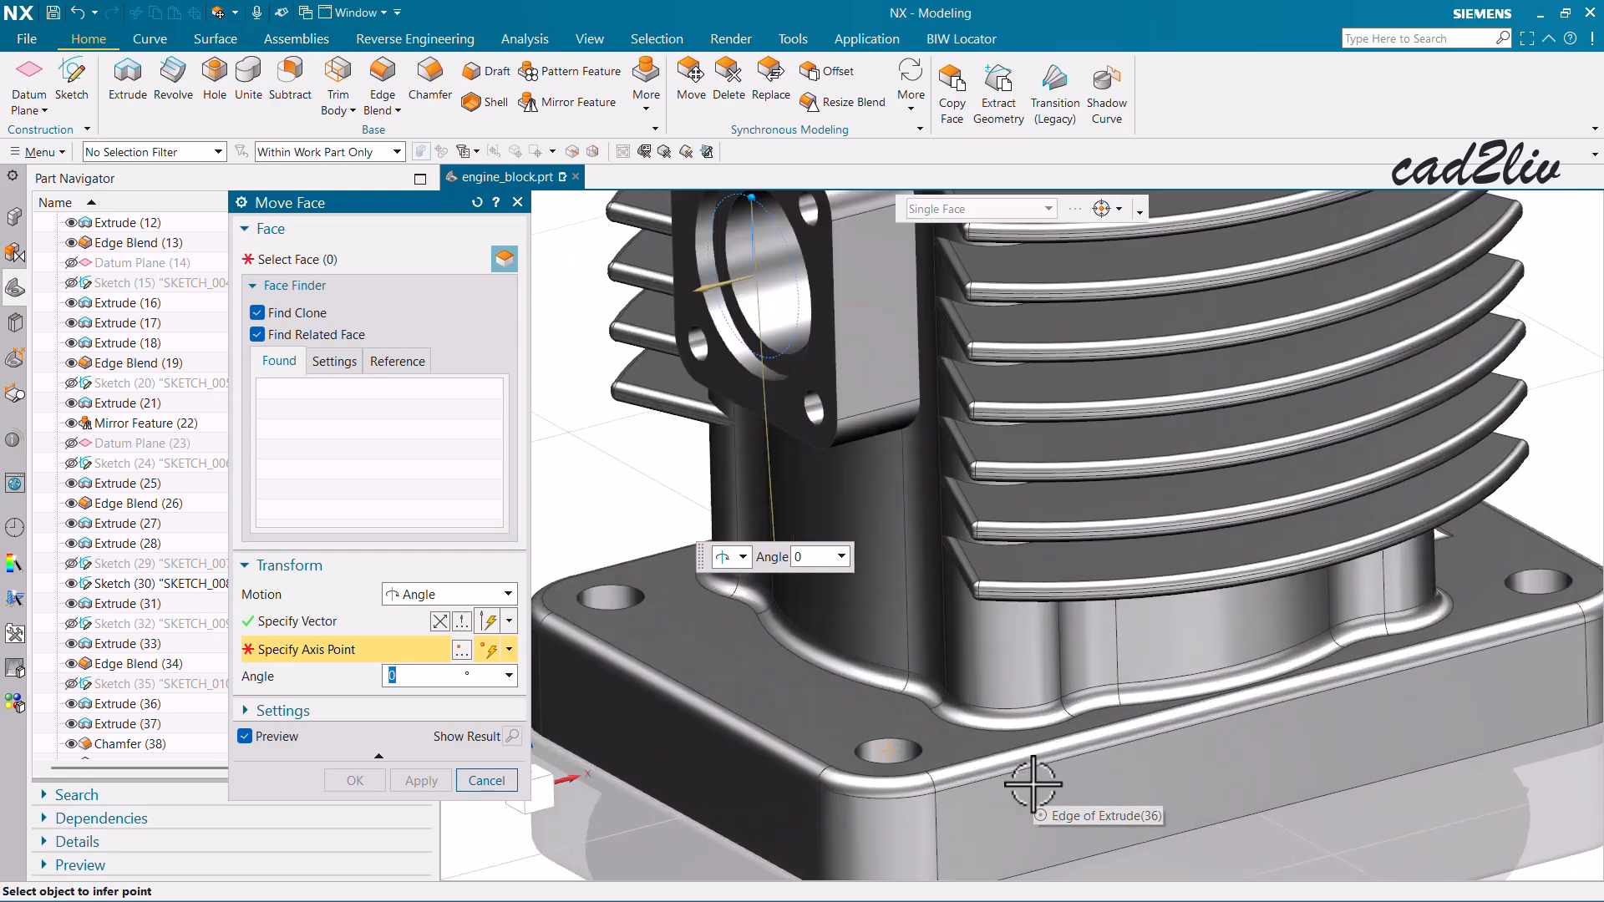
{"action": "scroll", "coordinate": [882, 524], "scroll_direction": "down", "scroll_amount": 2}
{"action": "scroll", "coordinate": [764, 387], "scroll_direction": "up", "scroll_amount": 1}
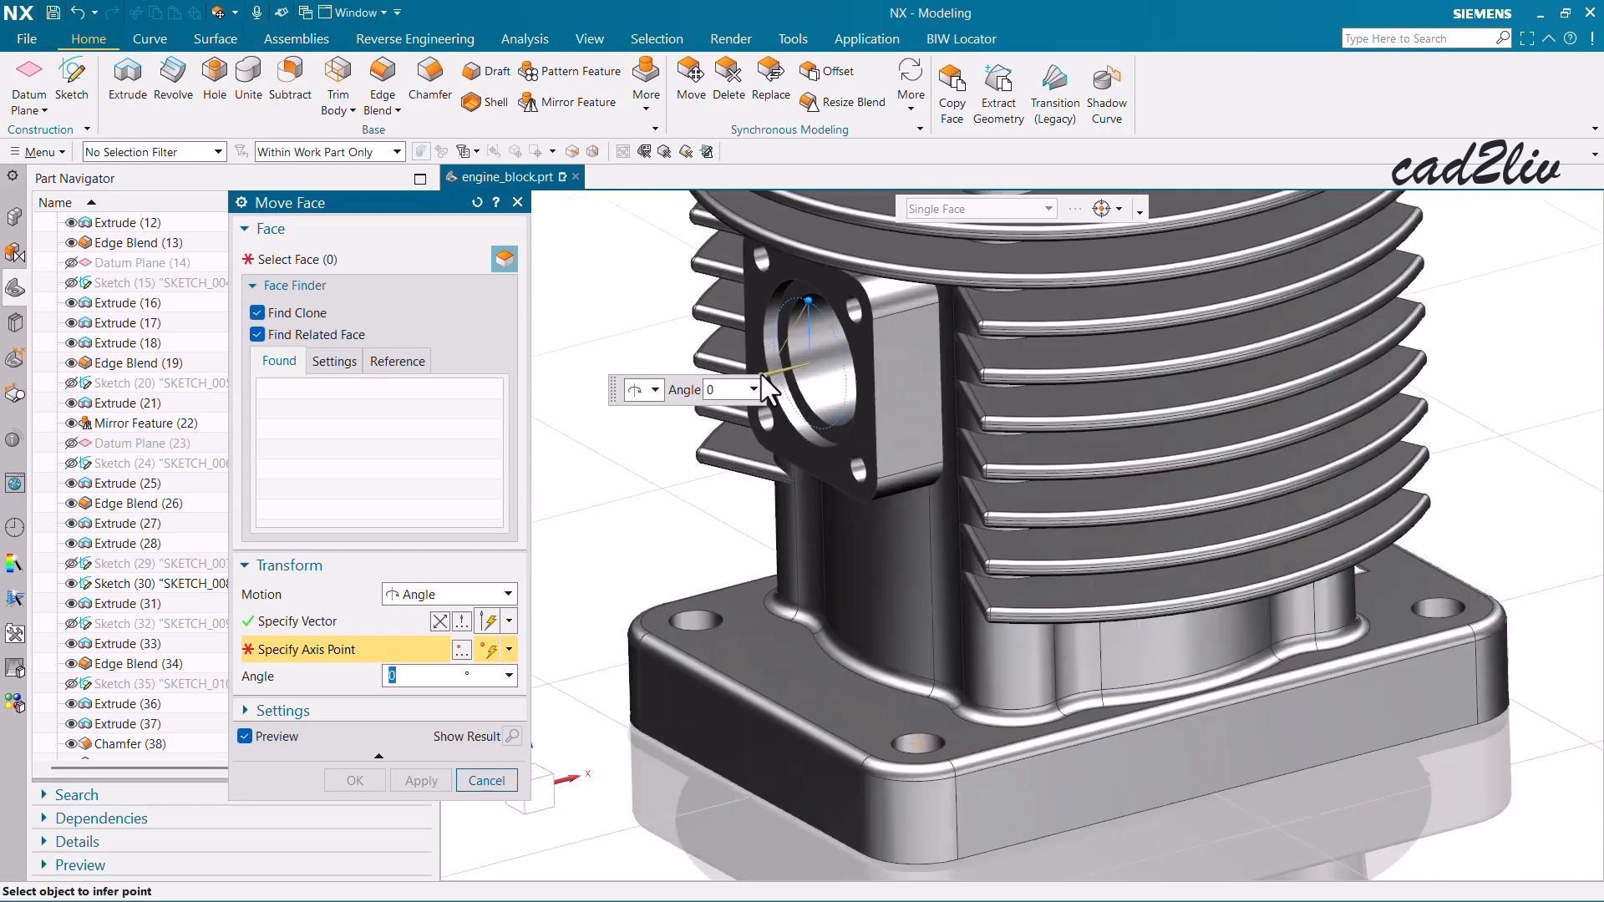
{"action": "scroll", "coordinate": [768, 368], "scroll_direction": "up", "scroll_amount": 2}
{"action": "scroll", "coordinate": [912, 637], "scroll_direction": "down", "scroll_amount": 2}
{"action": "scroll", "coordinate": [900, 429], "scroll_direction": "up", "scroll_amount": 1}
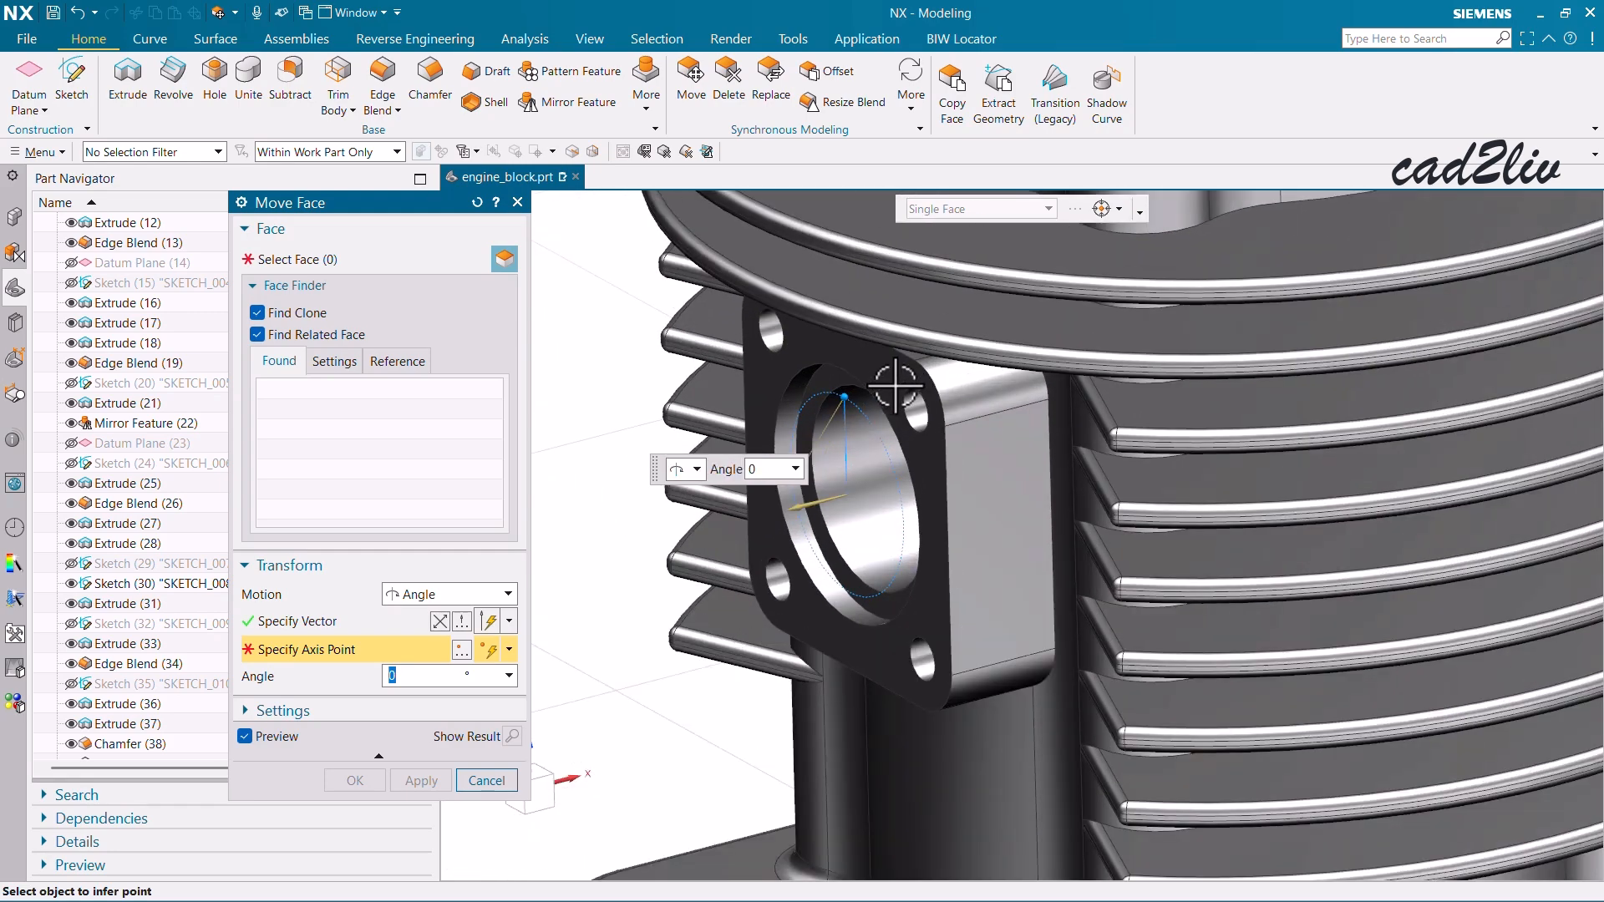
{"action": "middle_click_drag", "start_coordinate": [894, 385], "coordinate": [735, 377]}
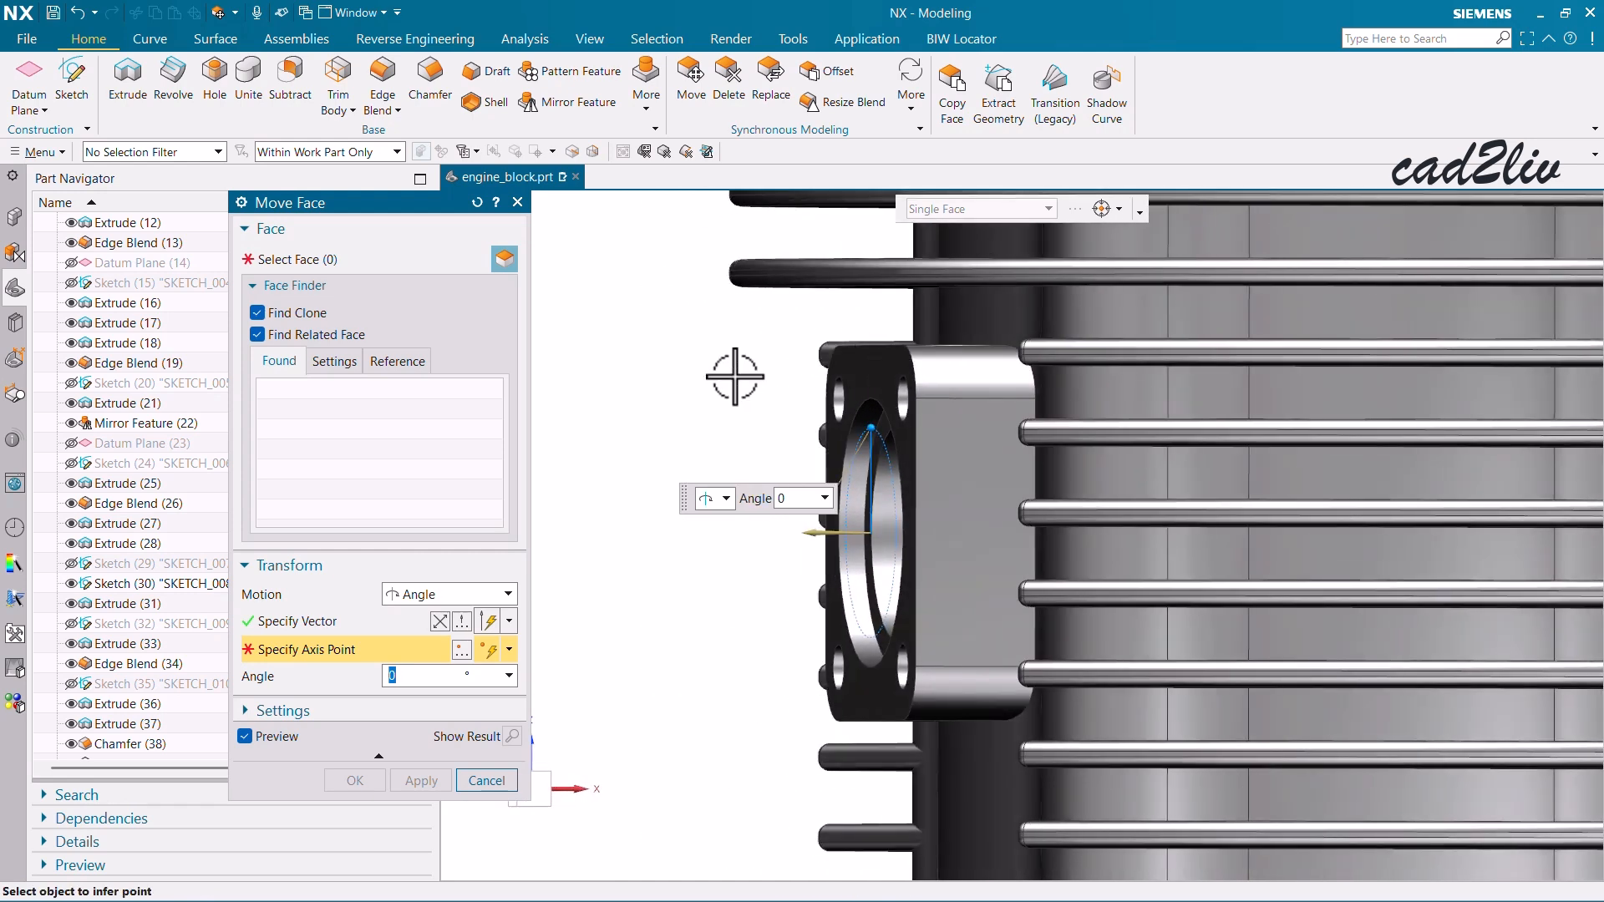
{"action": "scroll", "coordinate": [824, 583], "scroll_direction": "down", "scroll_amount": 2}
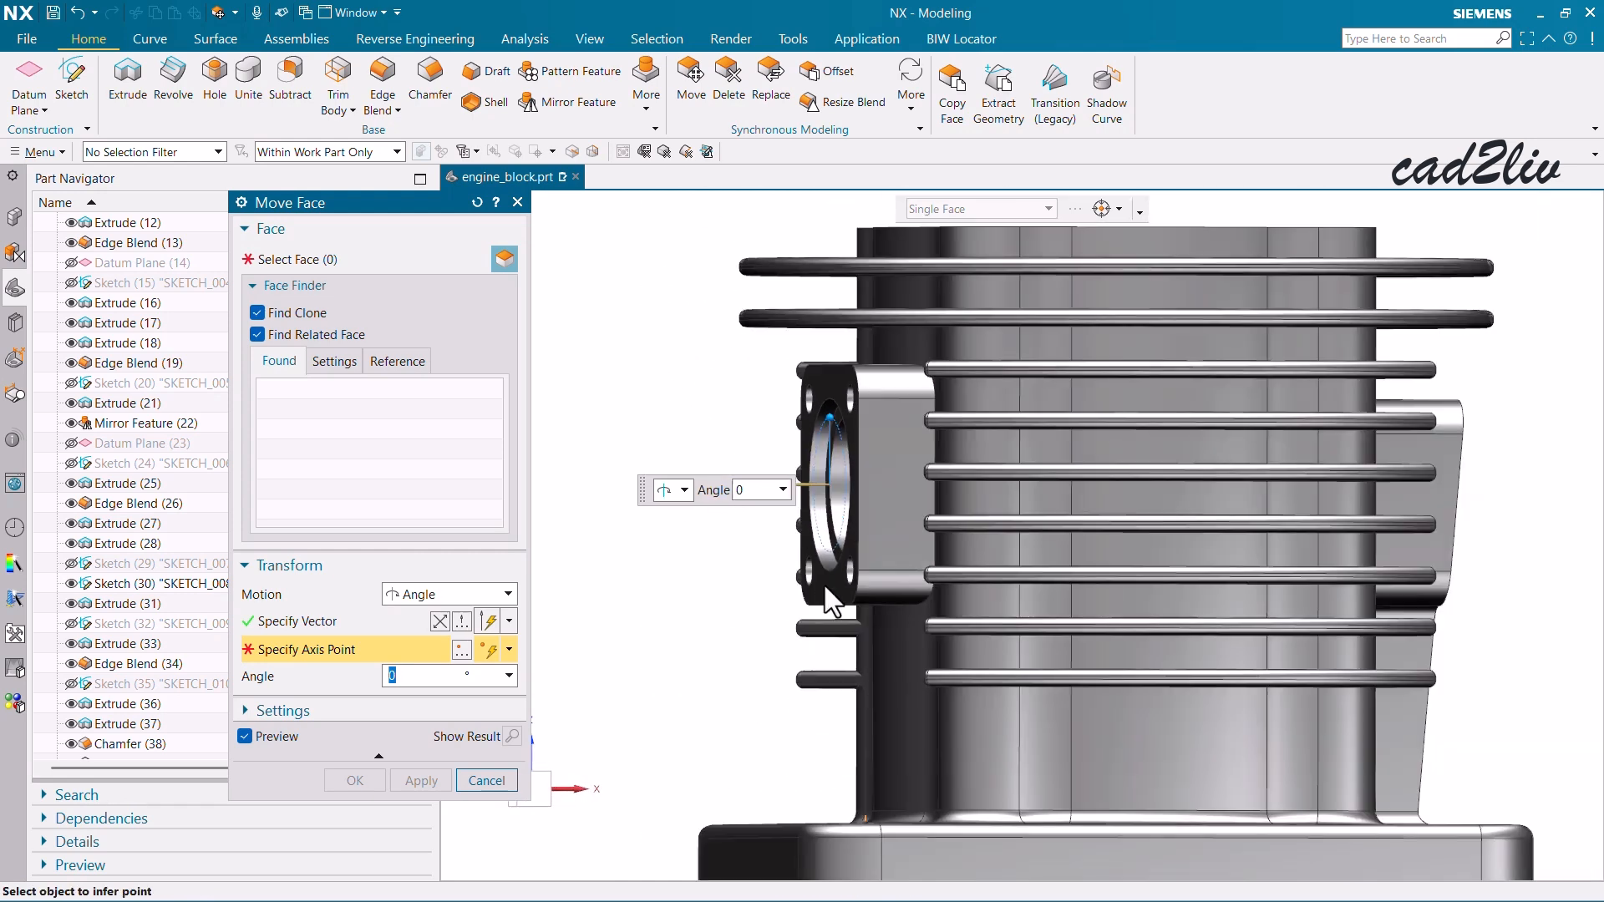
{"action": "scroll", "coordinate": [830, 600], "scroll_direction": "up", "scroll_amount": 4}
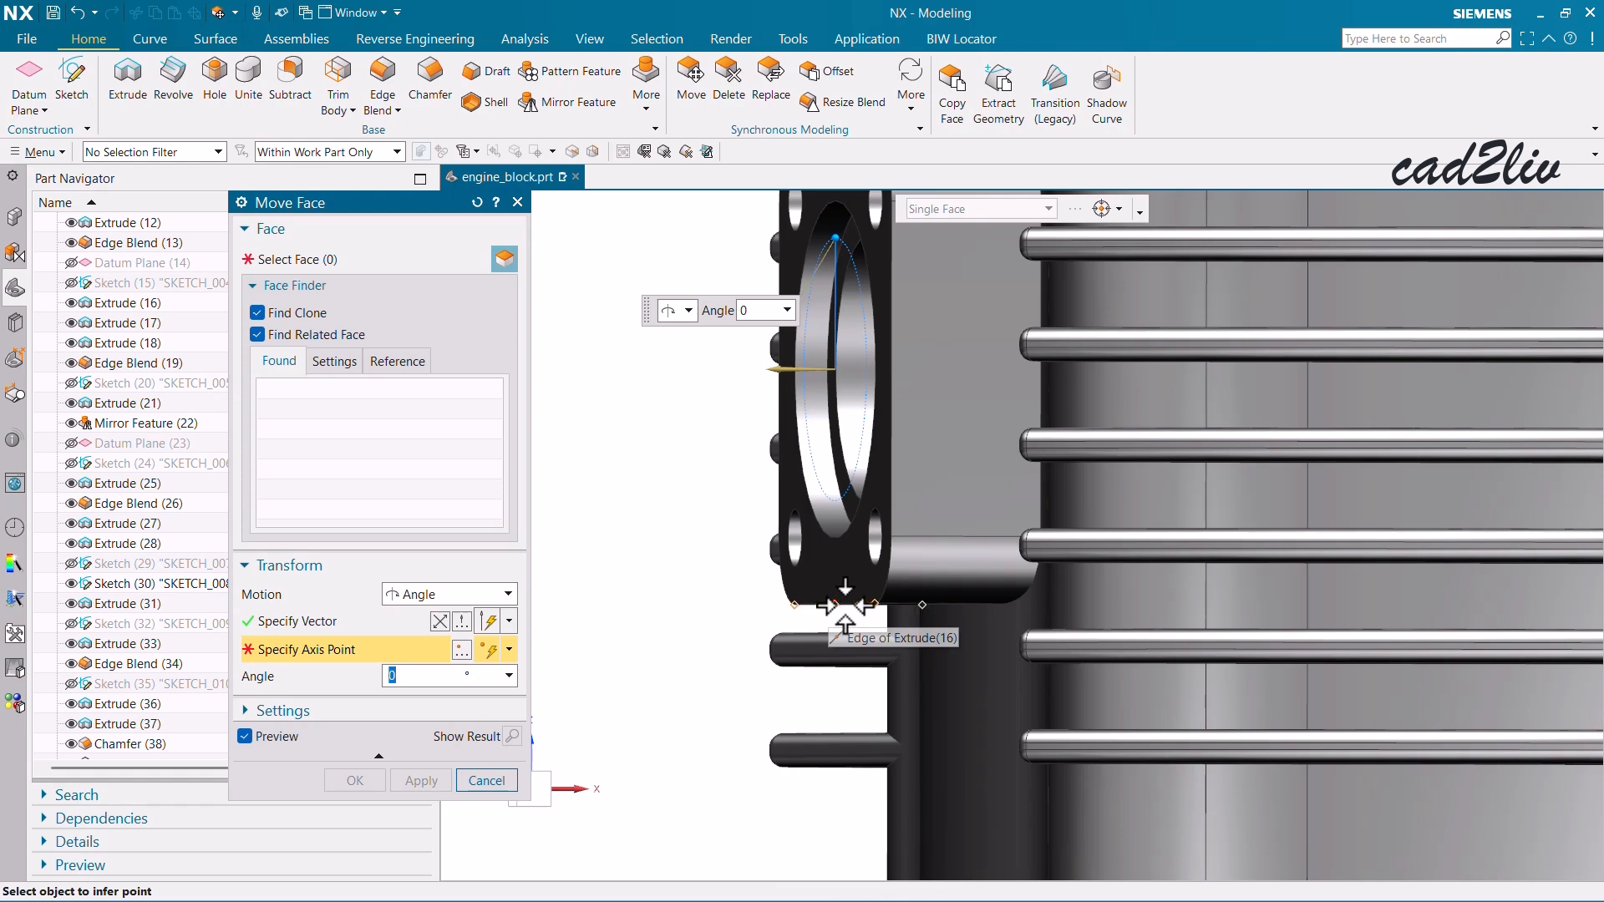
{"action": "scroll", "coordinate": [848, 603], "scroll_direction": "up", "scroll_amount": 3}
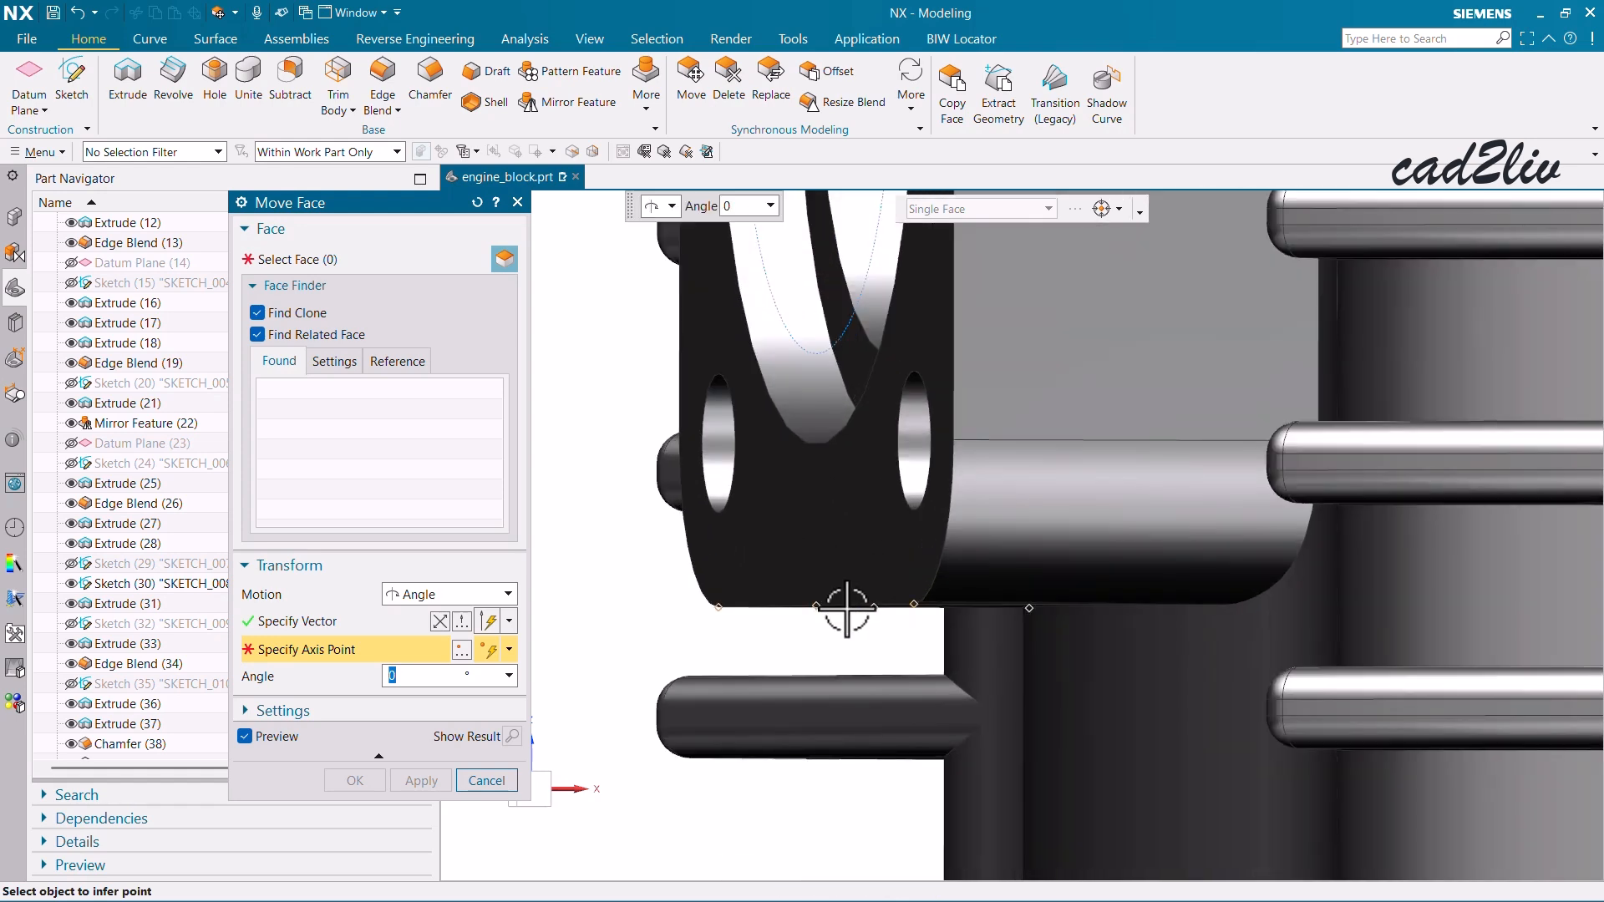
{"action": "middle_click_drag", "start_coordinate": [846, 608], "coordinate": [848, 568]}
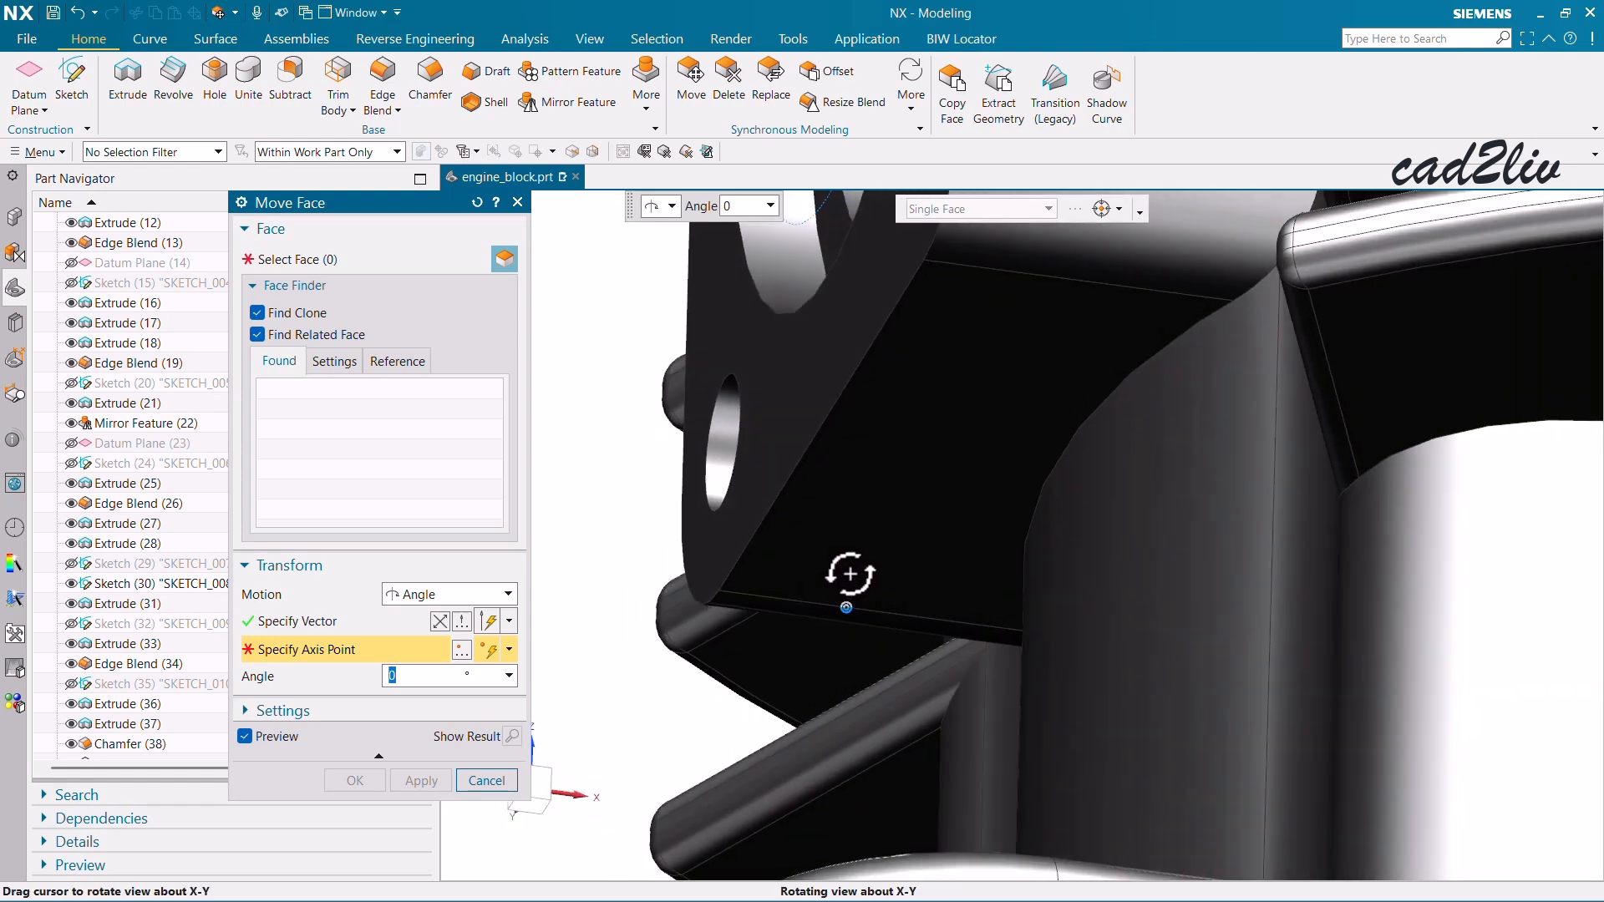
{"action": "left_click", "coordinate": [817, 430]}
{"action": "mouse_move", "coordinate": [805, 483]}
{"action": "middle_mouse_down"}
{"action": "mouse_move", "coordinate": [816, 537]}
{"action": "mouse_move", "coordinate": [841, 429]}
{"action": "mouse_move", "coordinate": [816, 512]}
{"action": "middle_mouse_up"}
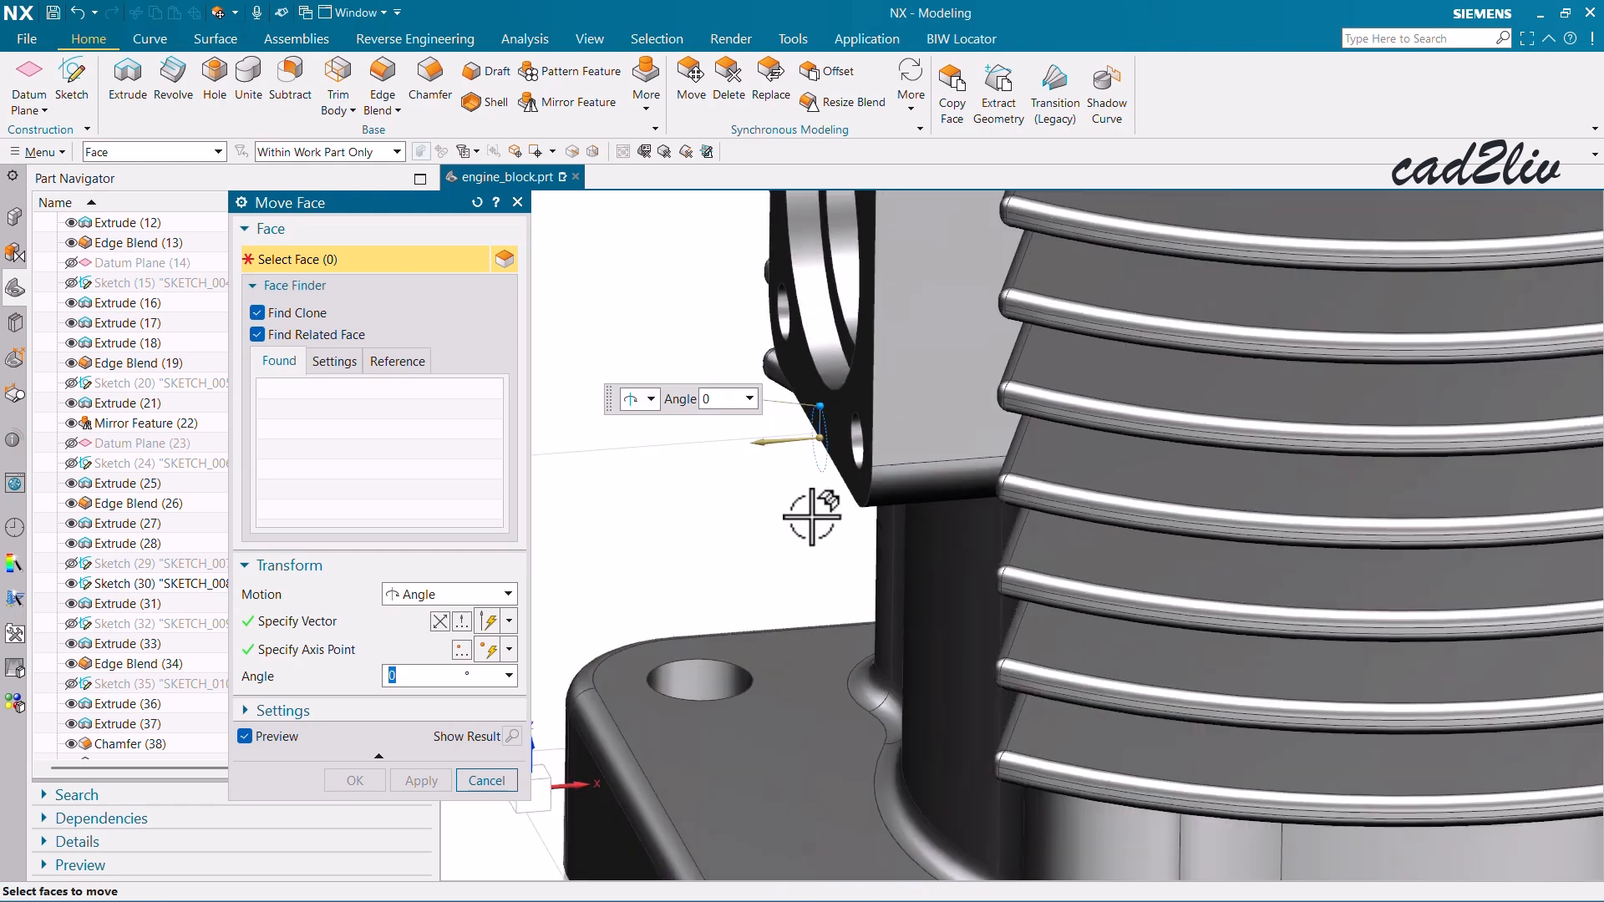
Step: Redefine the rotation vector from the port flange's side face, parallel to the front face's lower edge
{"action": "left_click", "coordinate": [361, 625]}
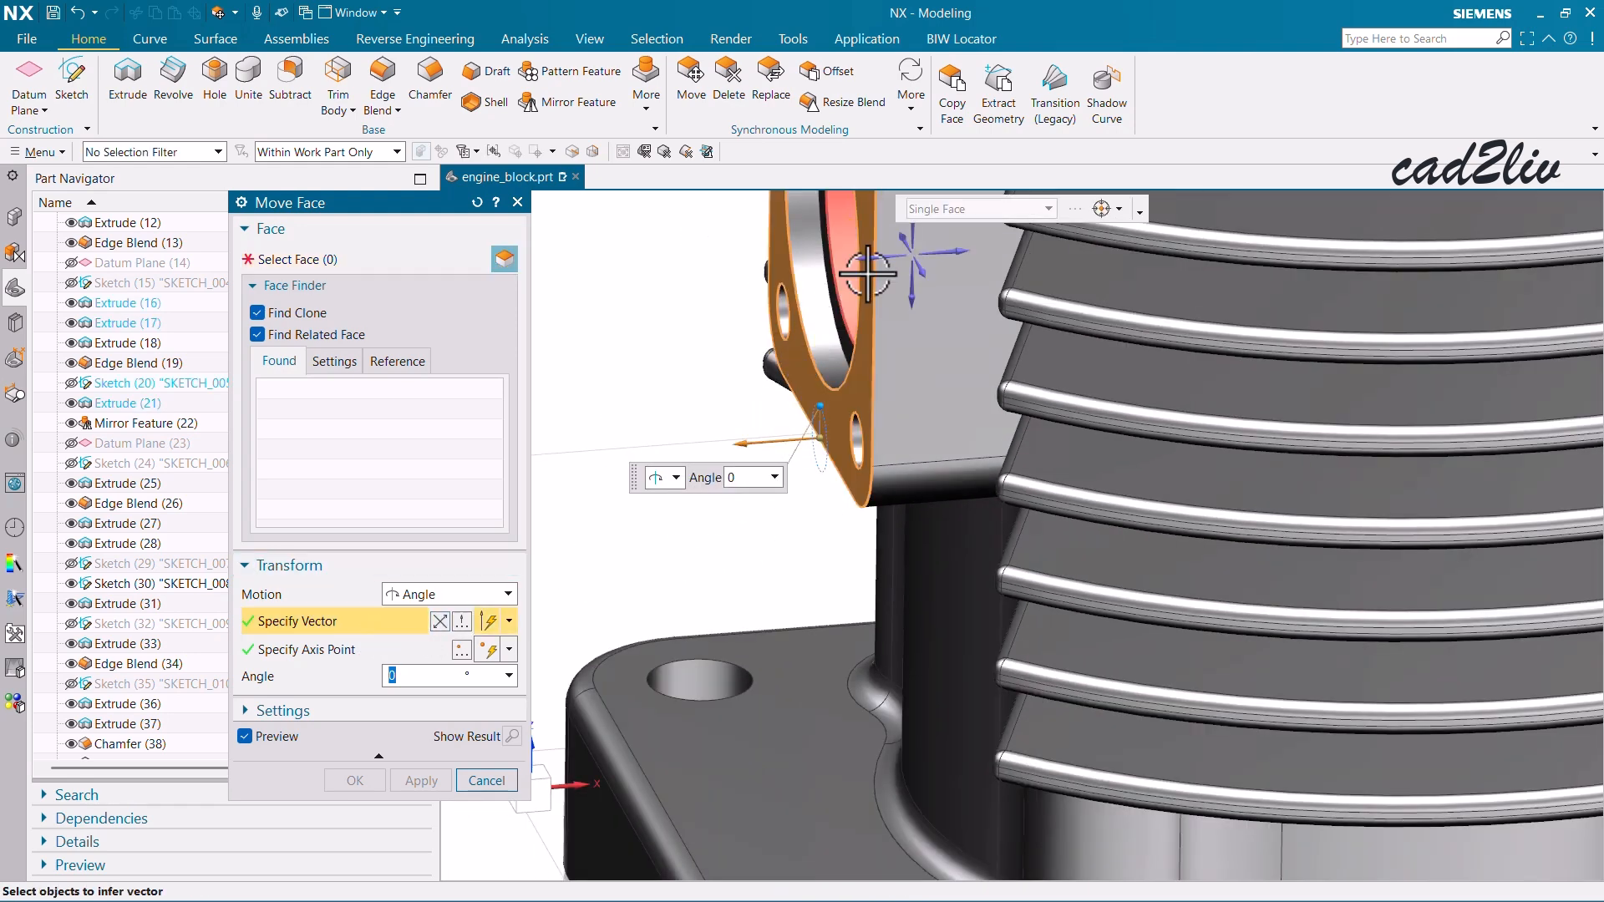
{"action": "left_click", "coordinate": [922, 271]}
{"action": "scroll", "coordinate": [790, 555], "scroll_direction": "down", "scroll_amount": 3}
{"action": "scroll", "coordinate": [792, 468], "scroll_direction": "up", "scroll_amount": 3}
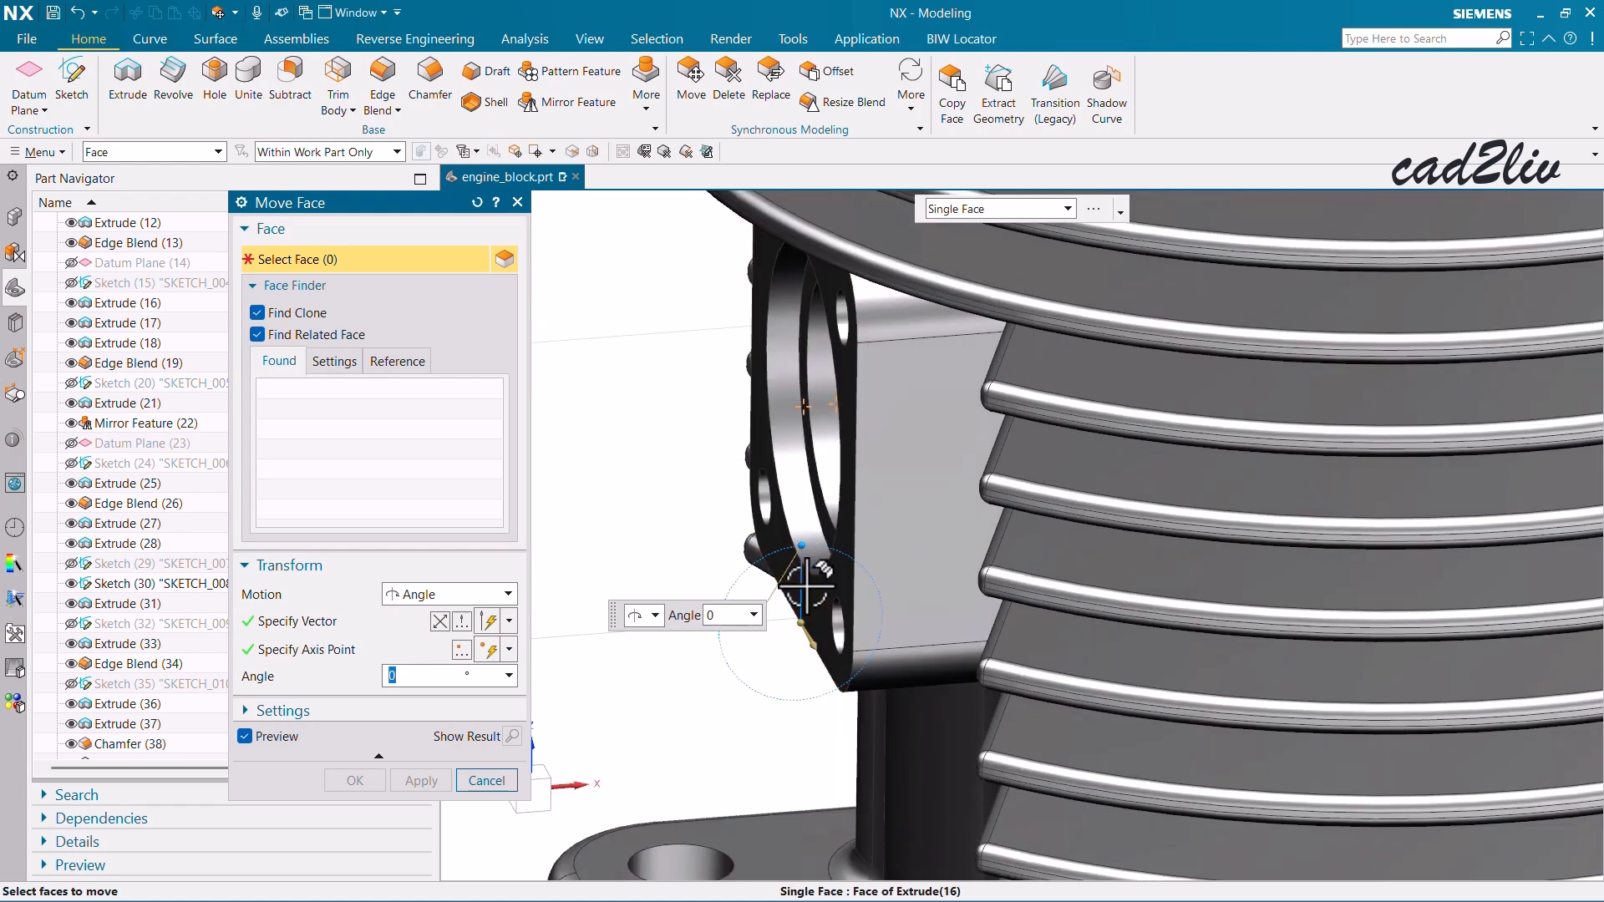
Step: Swing the rotation angle to 28° about the flange's lower edge while viewing the block straight from the side
{"action": "middle_click_drag", "start_coordinate": [802, 576], "coordinate": [798, 573]}
{"action": "scroll", "coordinate": [785, 545], "scroll_direction": "down", "scroll_amount": 5}
{"action": "key", "text": "F8"}
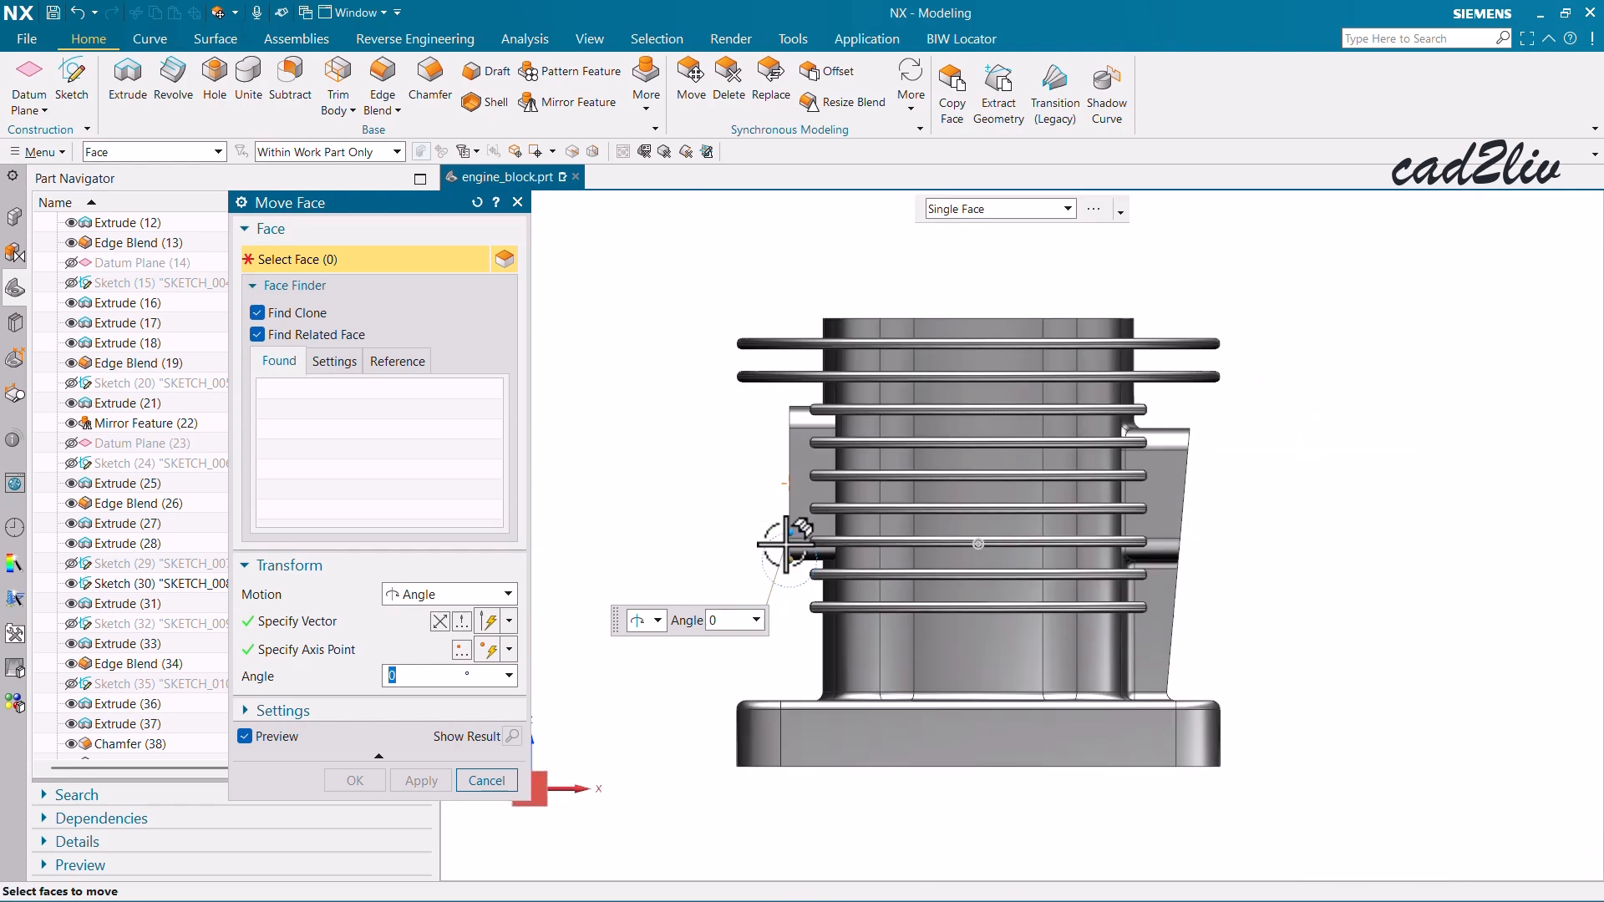
{"action": "scroll", "coordinate": [785, 522], "scroll_direction": "up", "scroll_amount": 3}
{"action": "scroll", "coordinate": [794, 544], "scroll_direction": "up", "scroll_amount": 2}
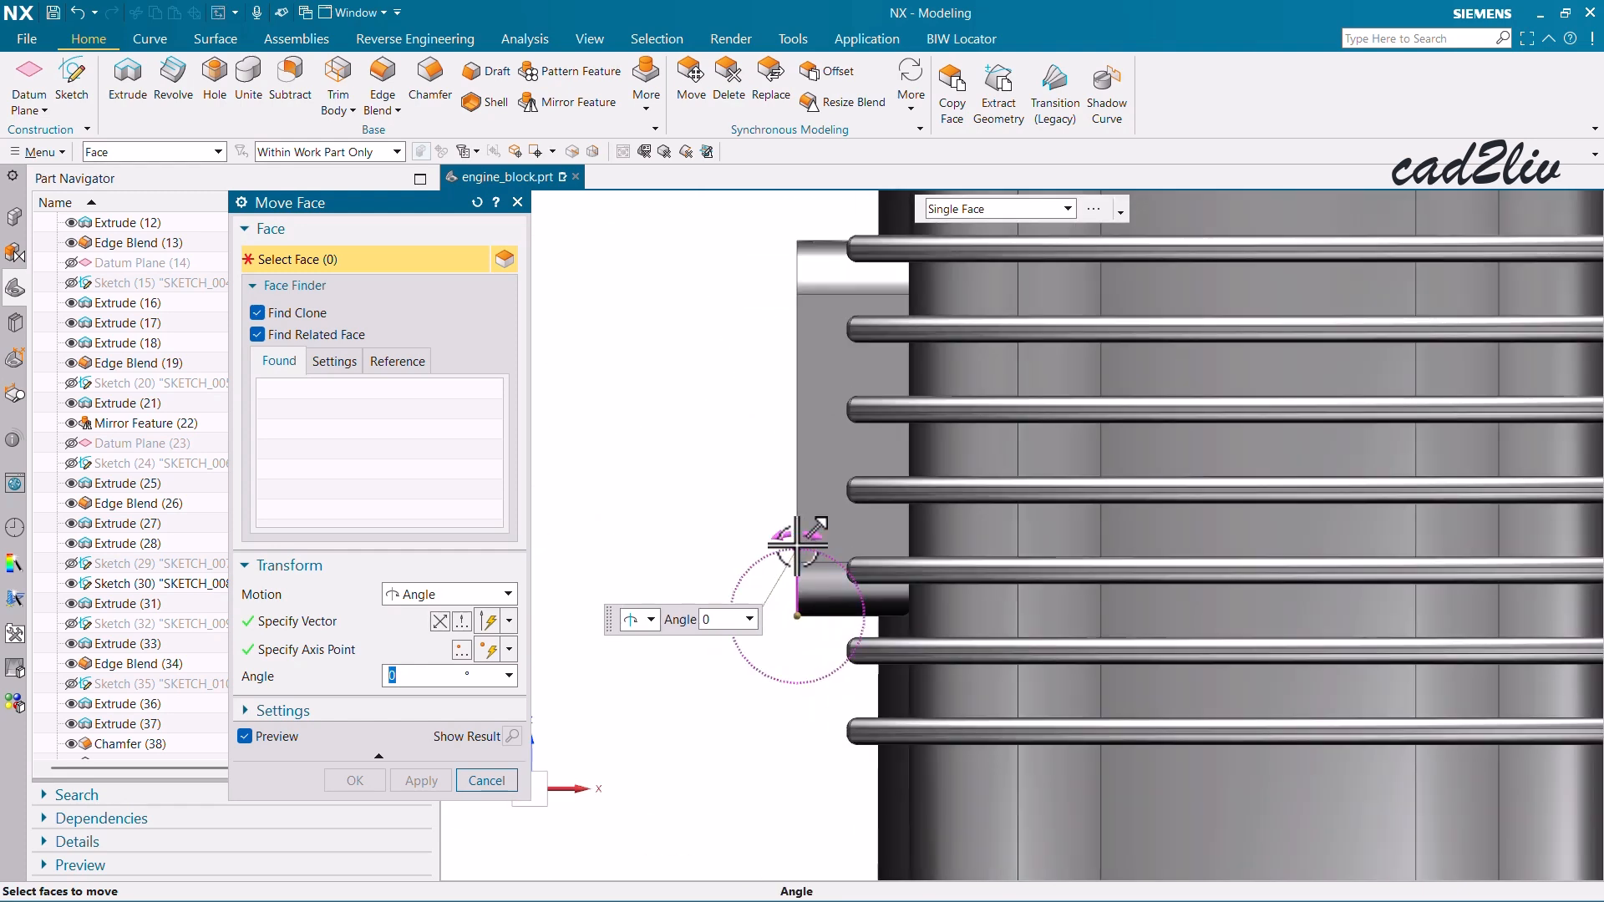
{"action": "left_click_drag", "start_coordinate": [793, 547], "coordinate": [764, 552]}
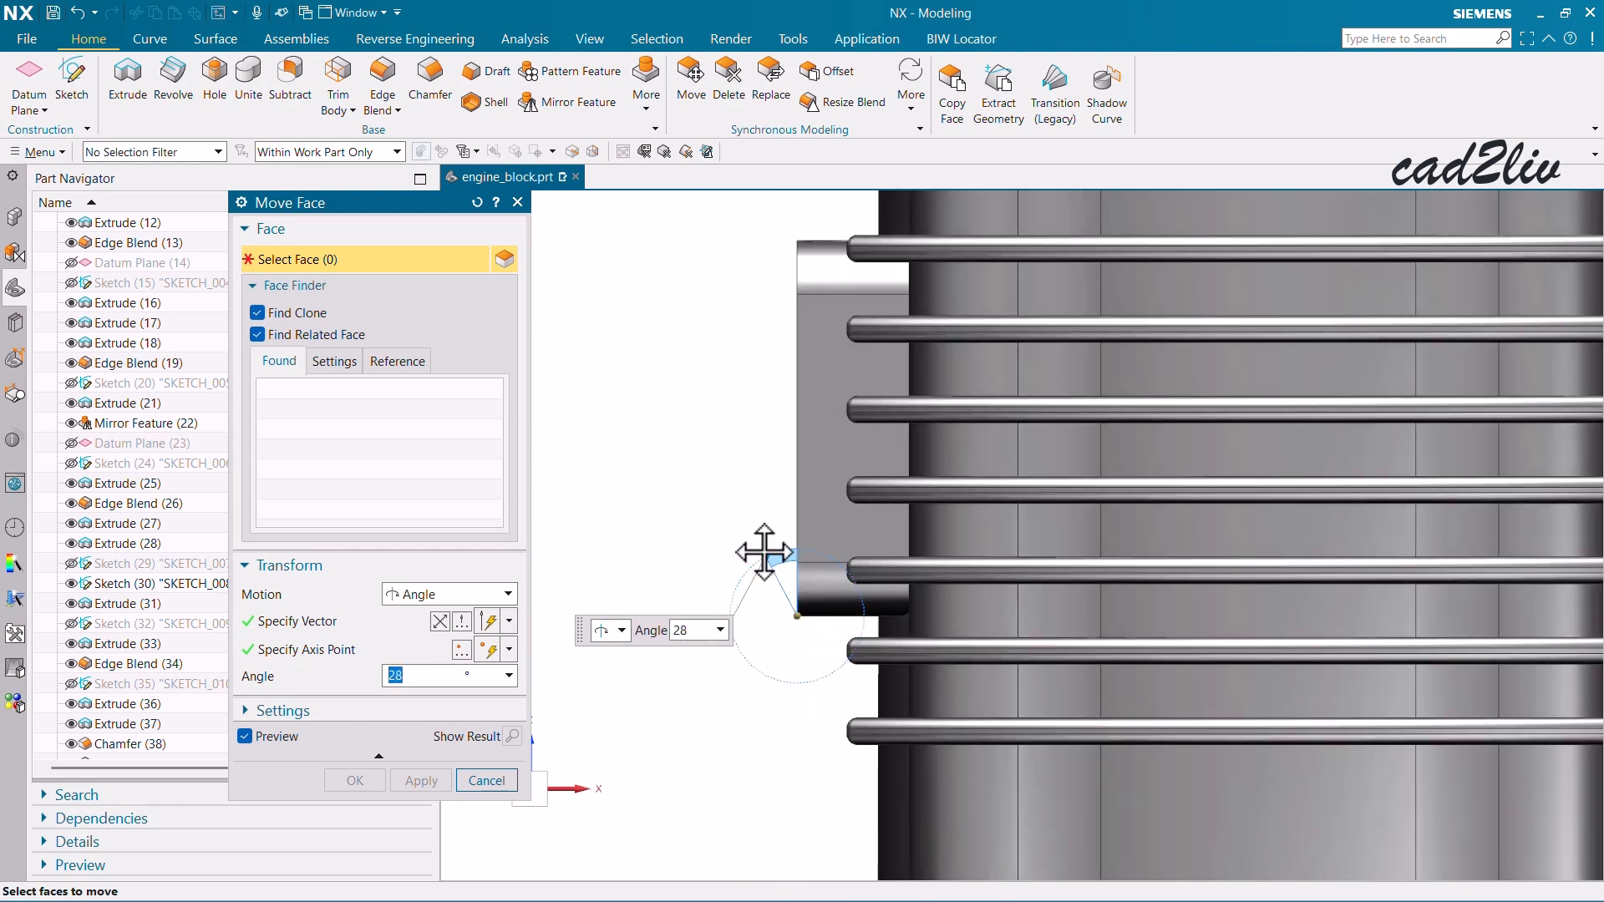
Step: Select the square port flange's front face as the face to move and set its rotation angle to 5°
{"action": "scroll", "coordinate": [848, 512], "scroll_direction": "down", "scroll_amount": 3}
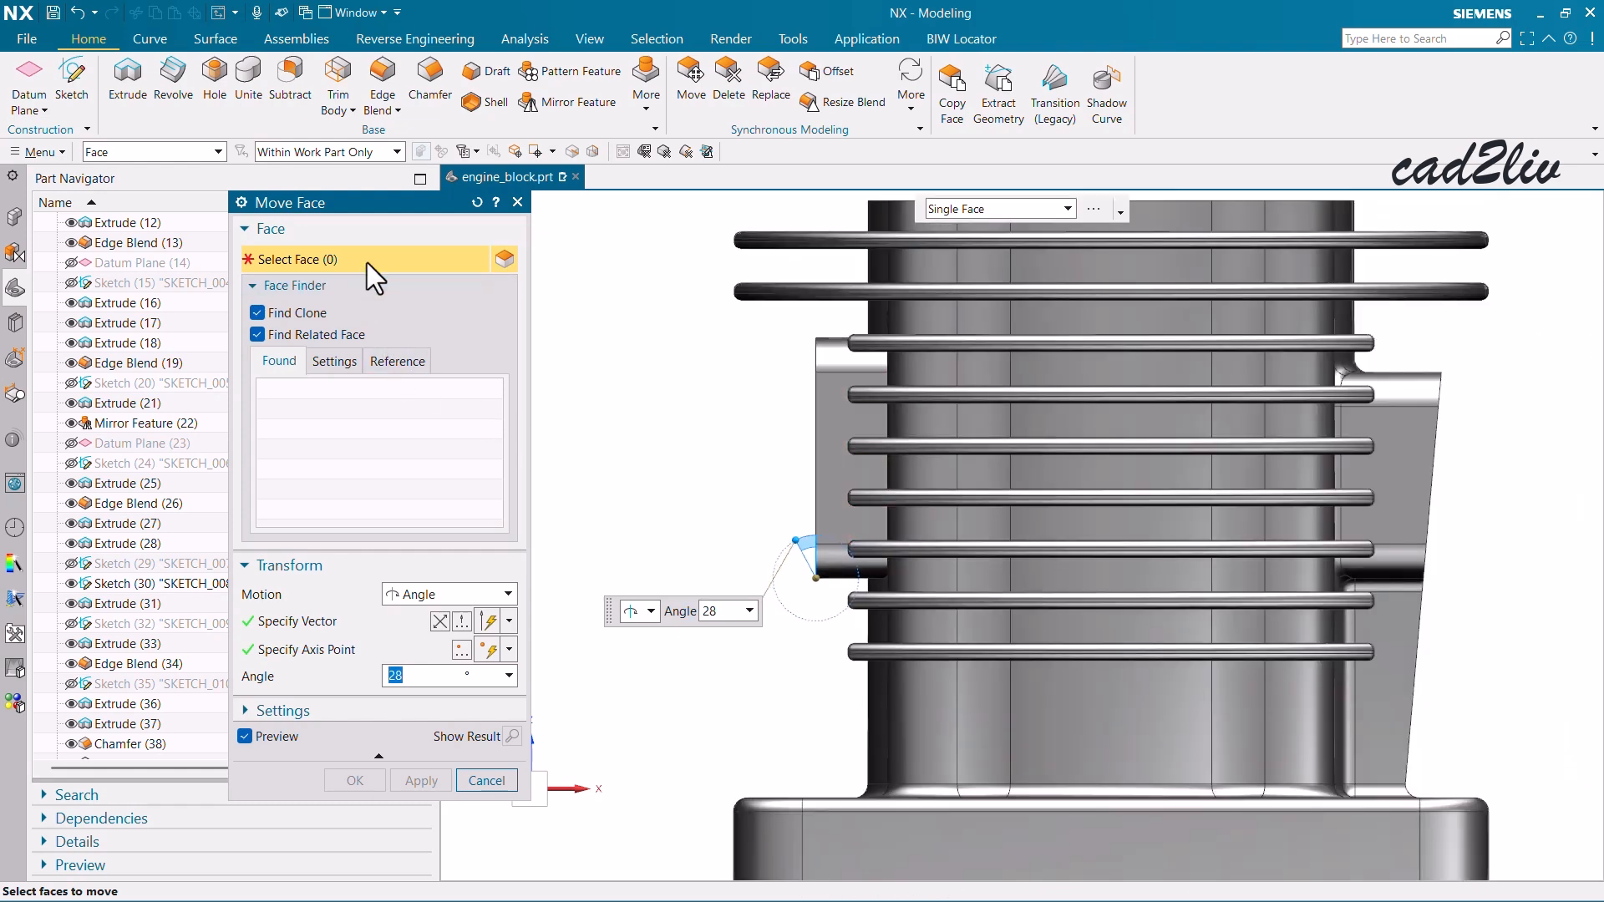
{"action": "middle_click_drag", "start_coordinate": [803, 457], "coordinate": [835, 409]}
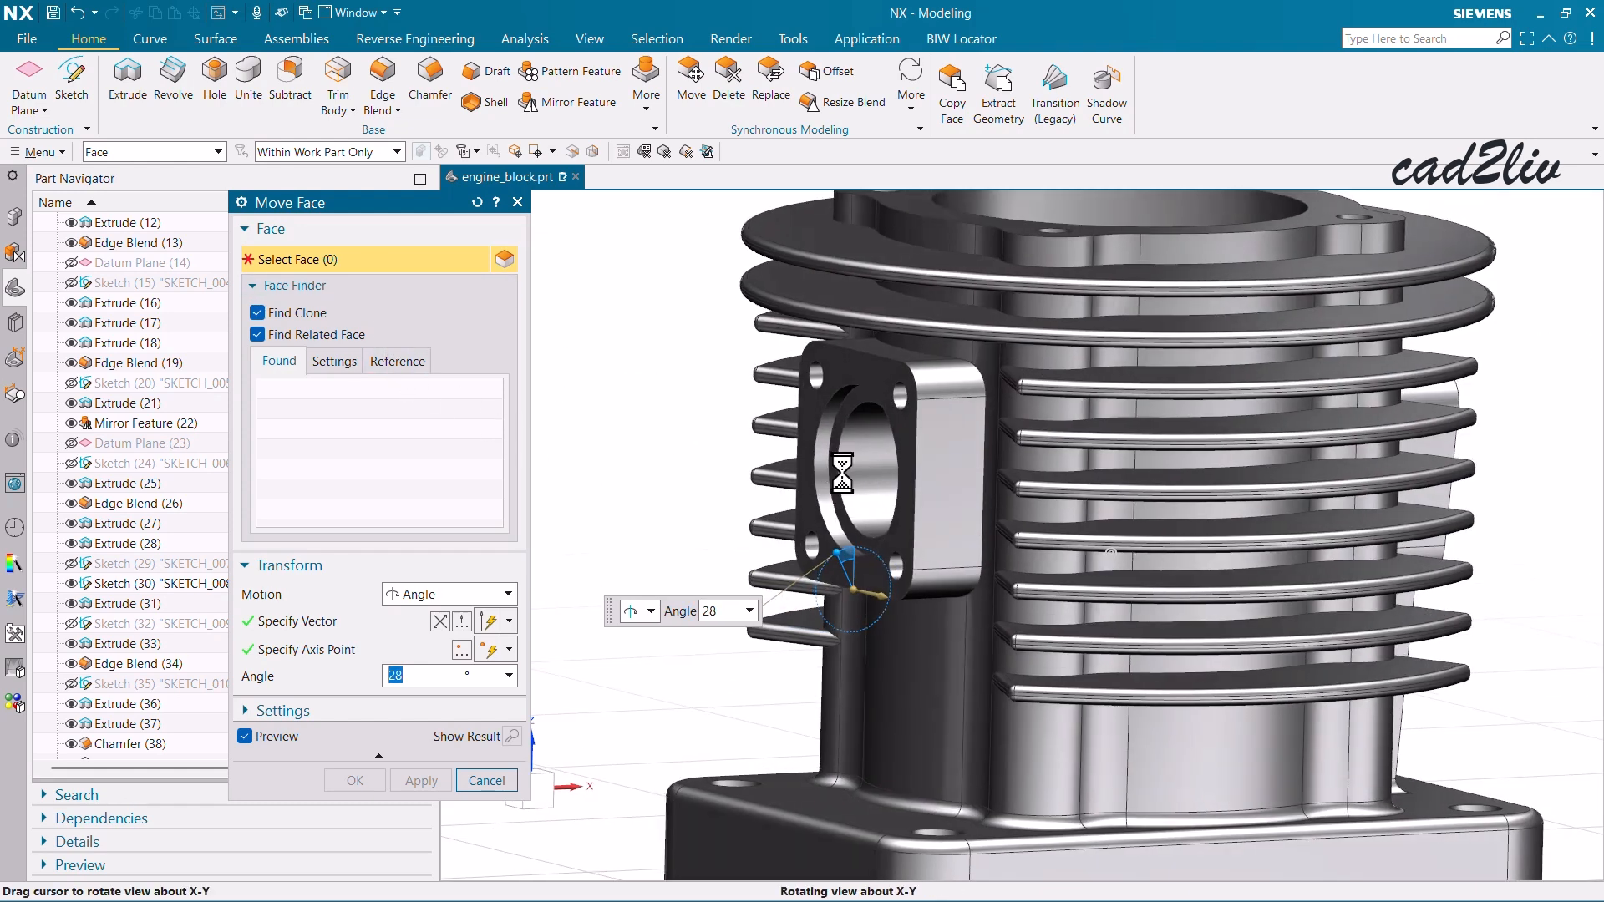
{"action": "left_click", "coordinate": [860, 451]}
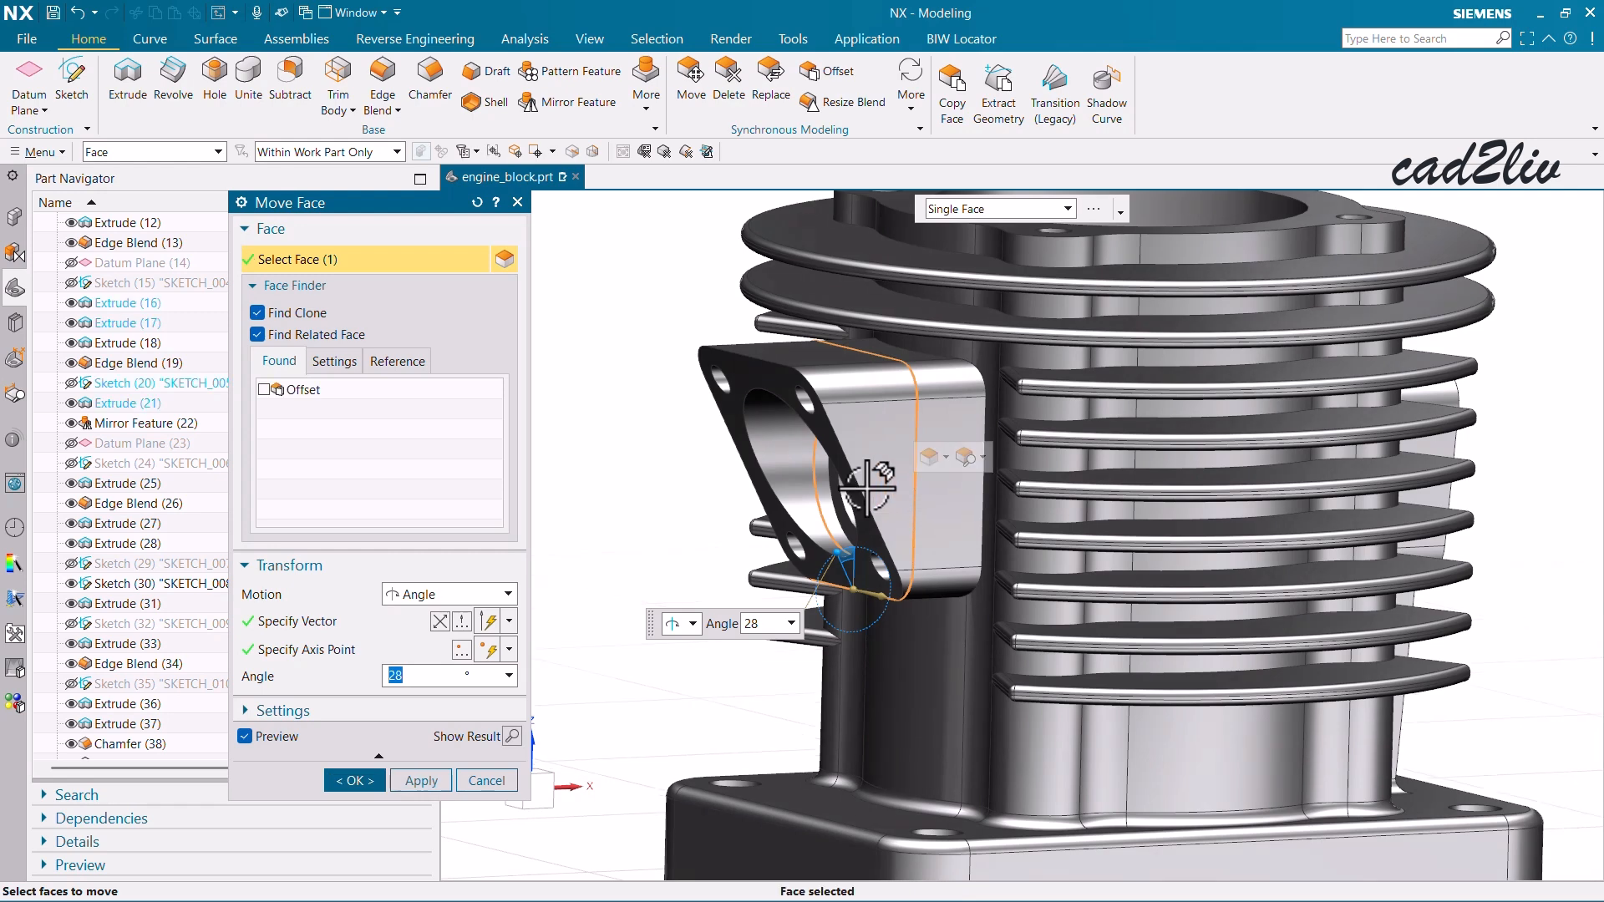
{"action": "scroll", "coordinate": [861, 455], "scroll_direction": "up", "scroll_amount": 3}
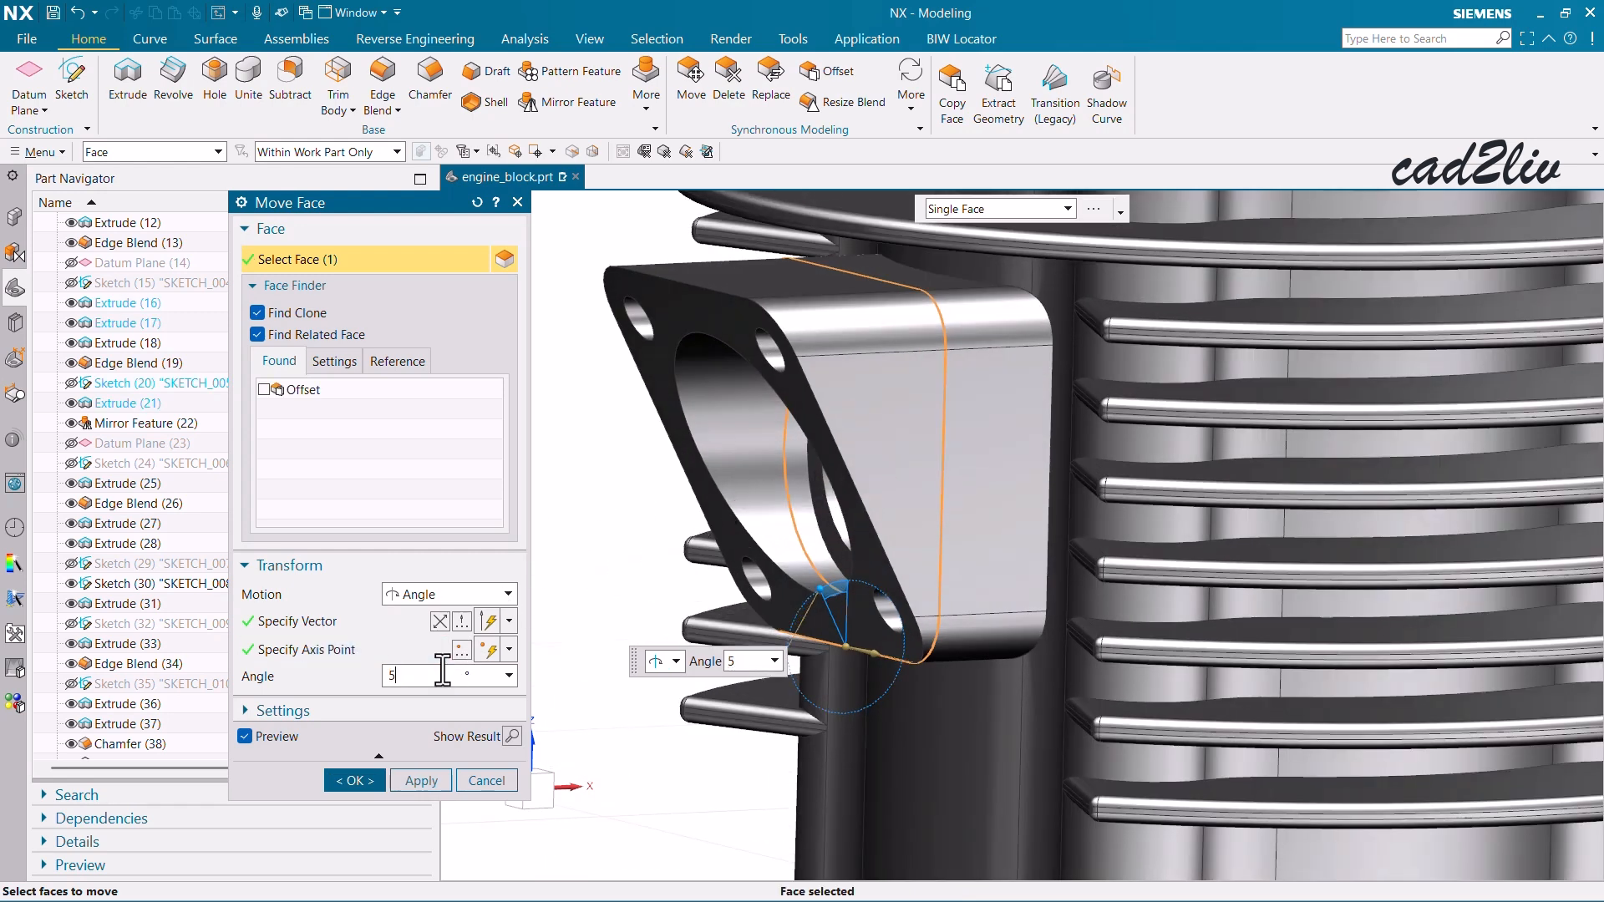
{"action": "key", "text": "Return"}
{"action": "scroll", "coordinate": [909, 577], "scroll_direction": "down", "scroll_amount": 2}
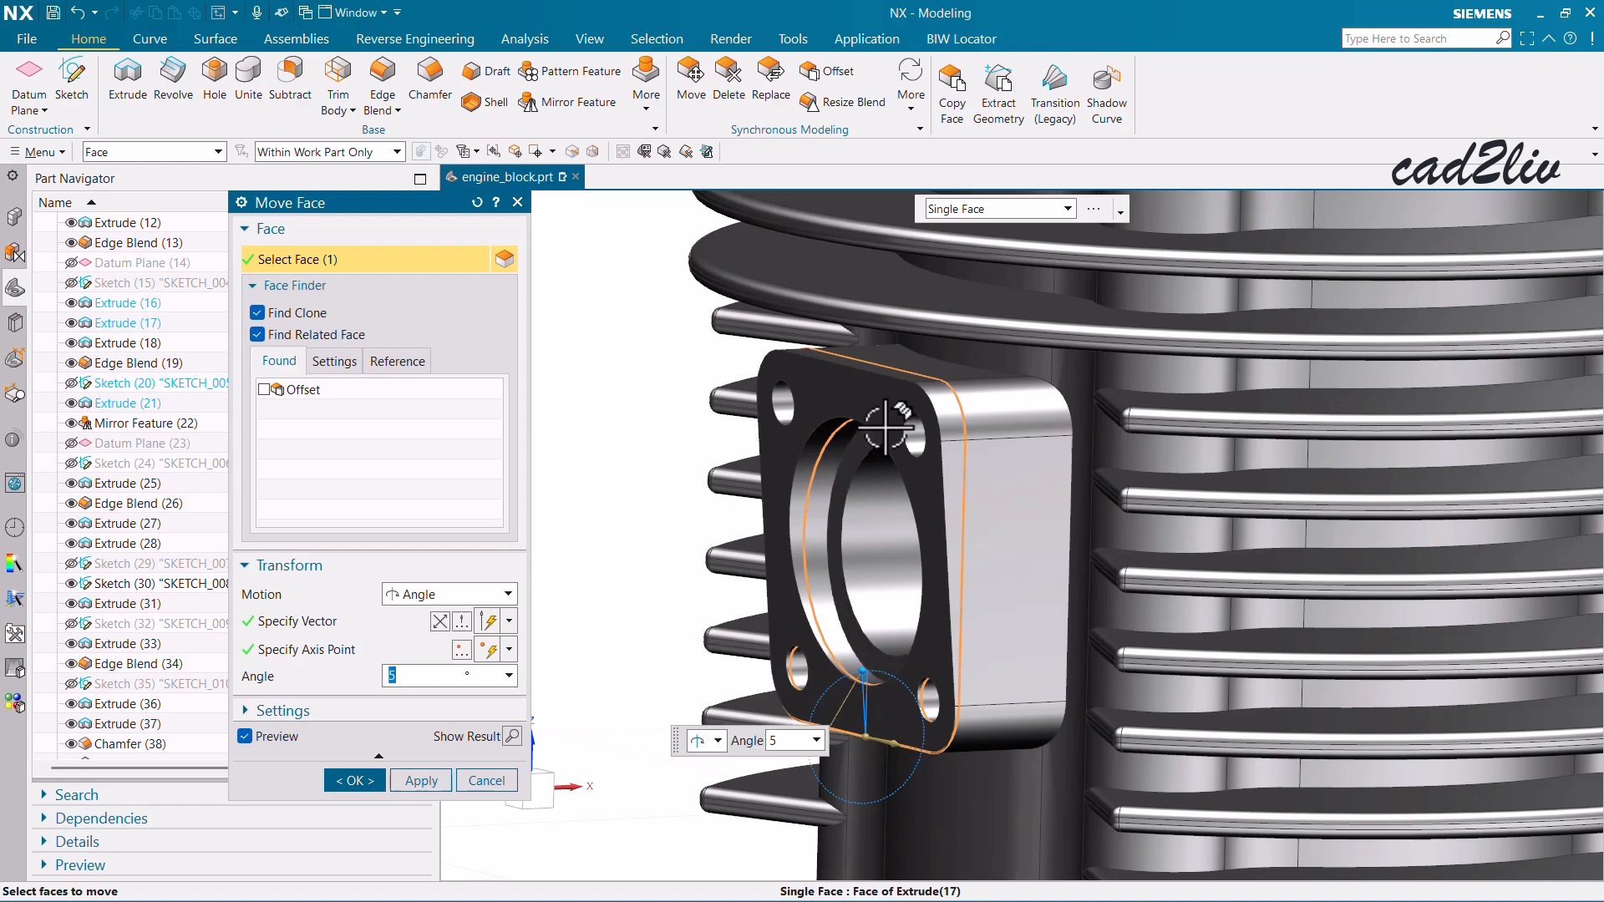
{"action": "mouse_move", "coordinate": [877, 423]}
{"action": "middle_mouse_down"}
{"action": "mouse_move", "coordinate": [841, 434]}
{"action": "mouse_move", "coordinate": [884, 438]}
{"action": "middle_mouse_up"}
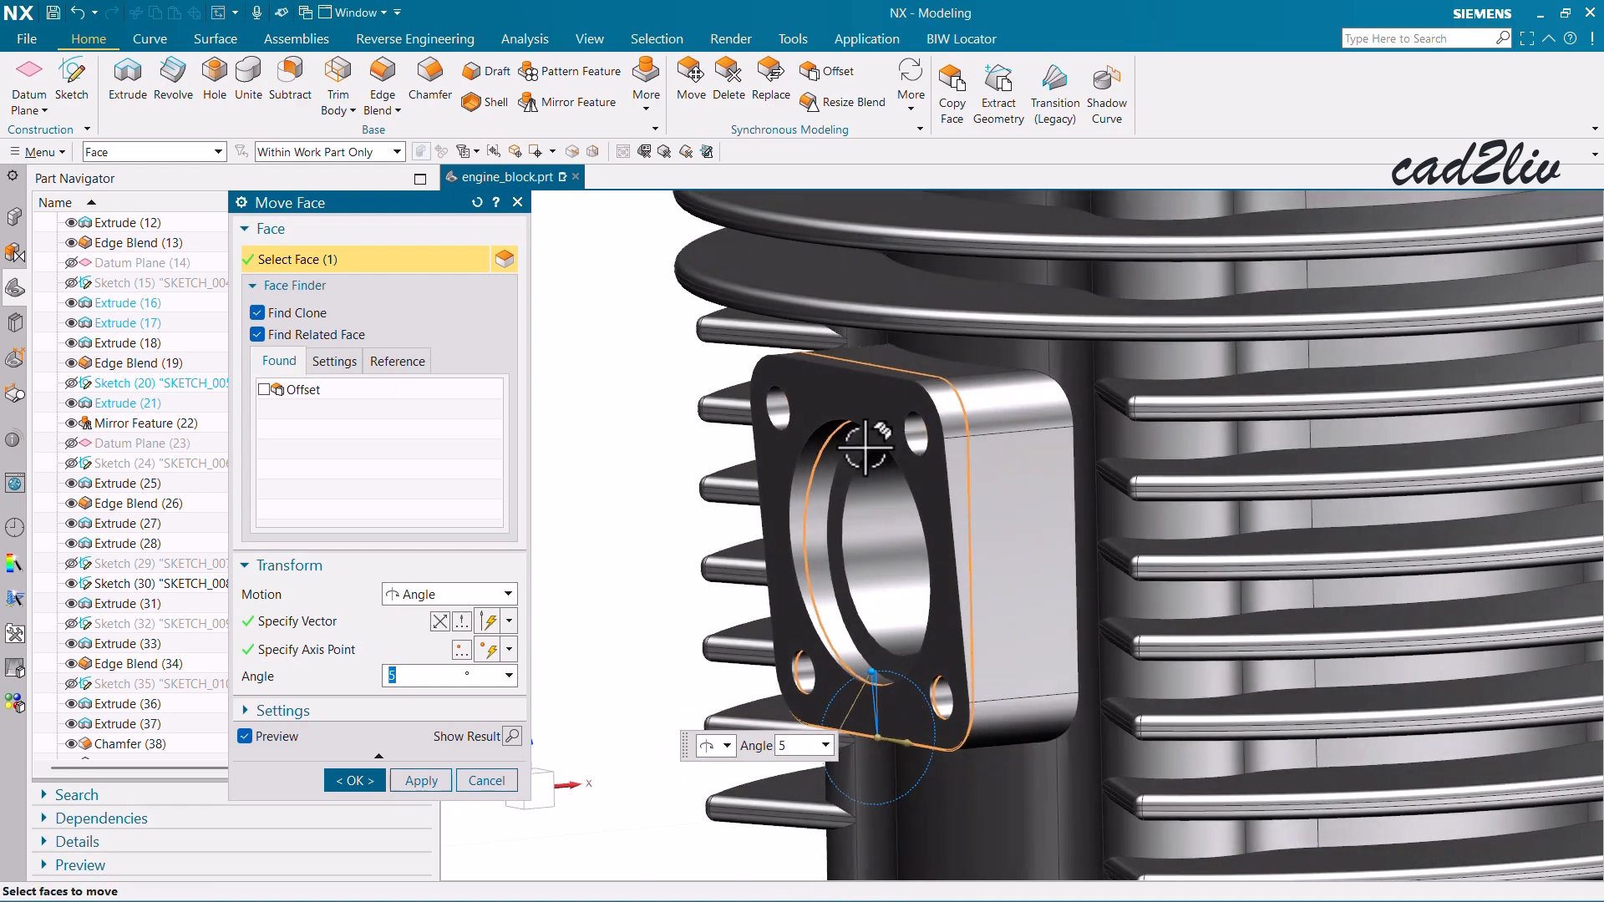
{"action": "left_click", "coordinate": [443, 592]}
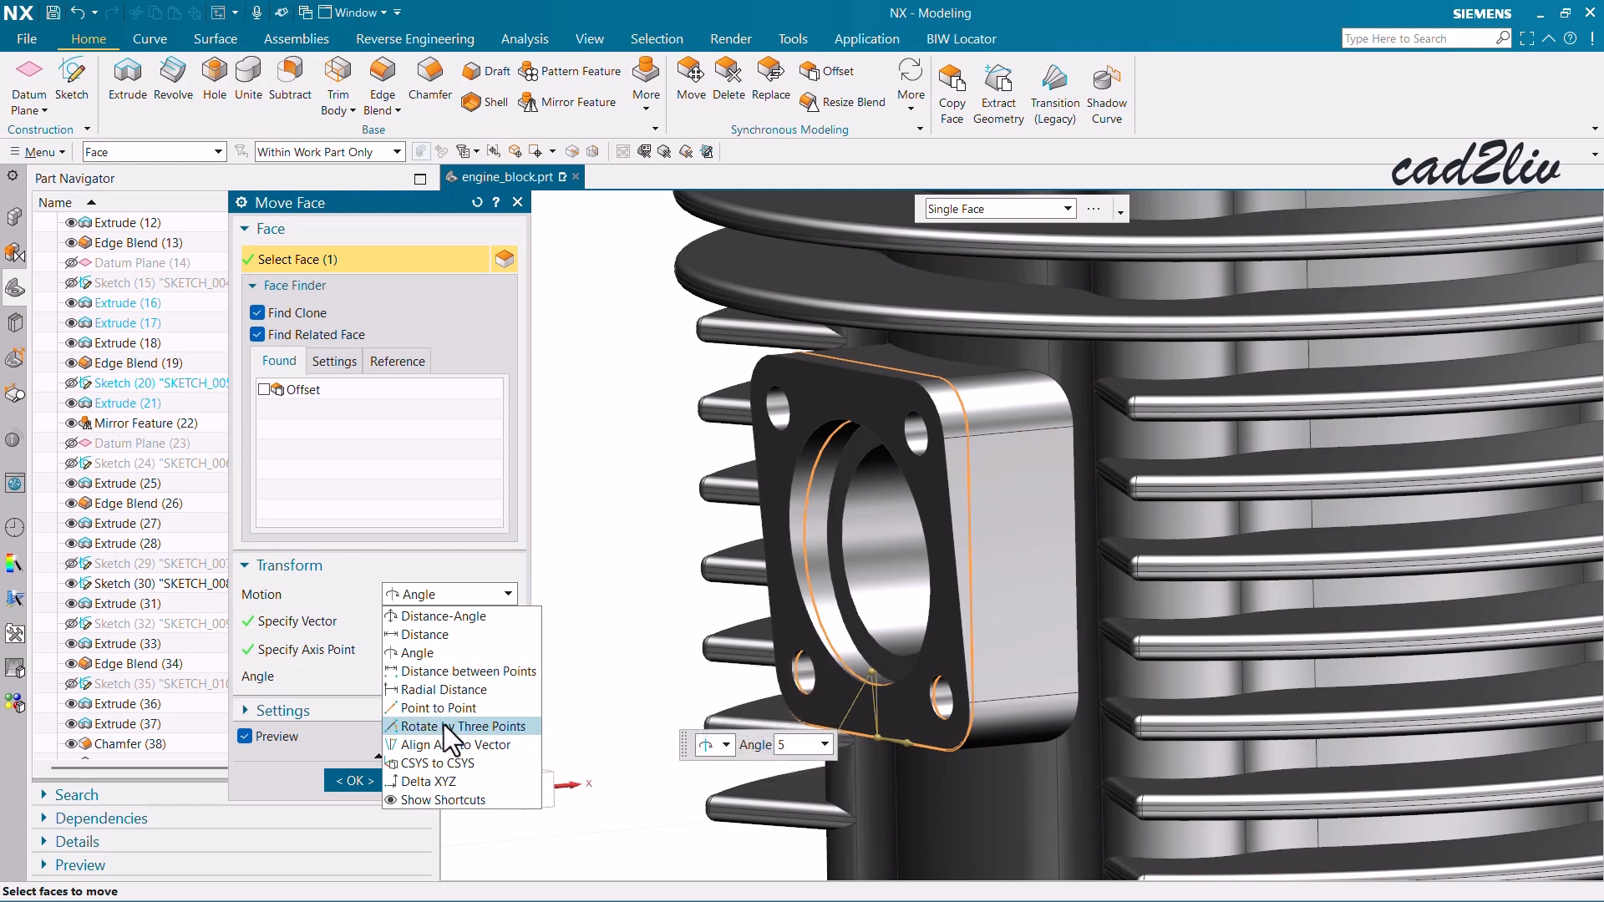
{"action": "left_click", "coordinate": [344, 568]}
{"action": "scroll", "coordinate": [869, 455], "scroll_direction": "down", "scroll_amount": 5}
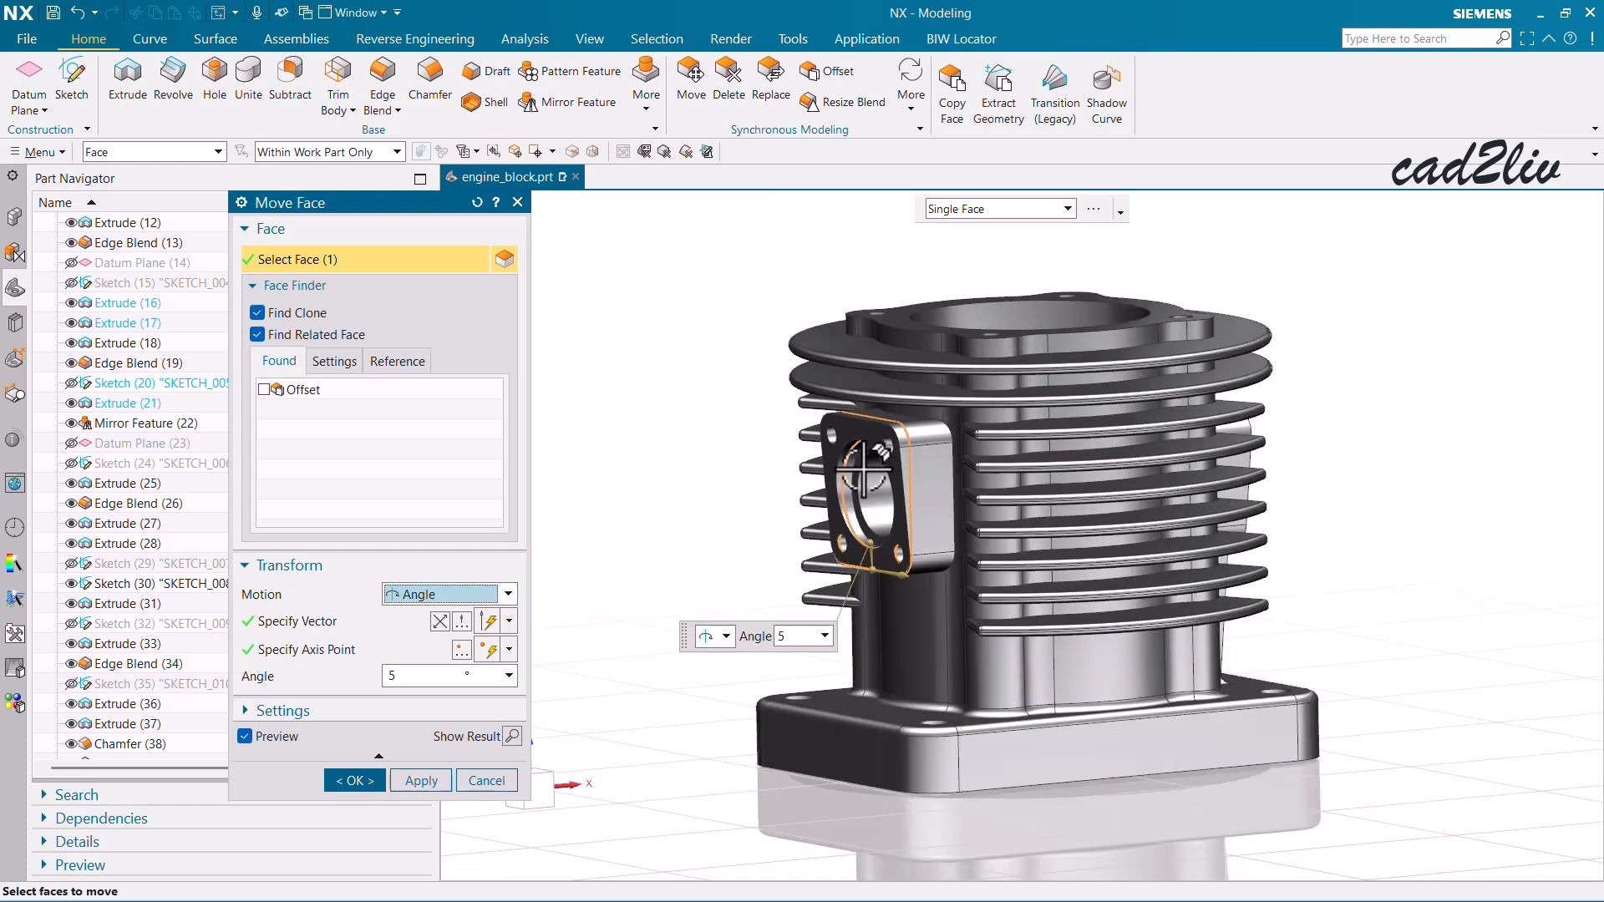
{"action": "scroll", "coordinate": [918, 333], "scroll_direction": "up", "scroll_amount": 1}
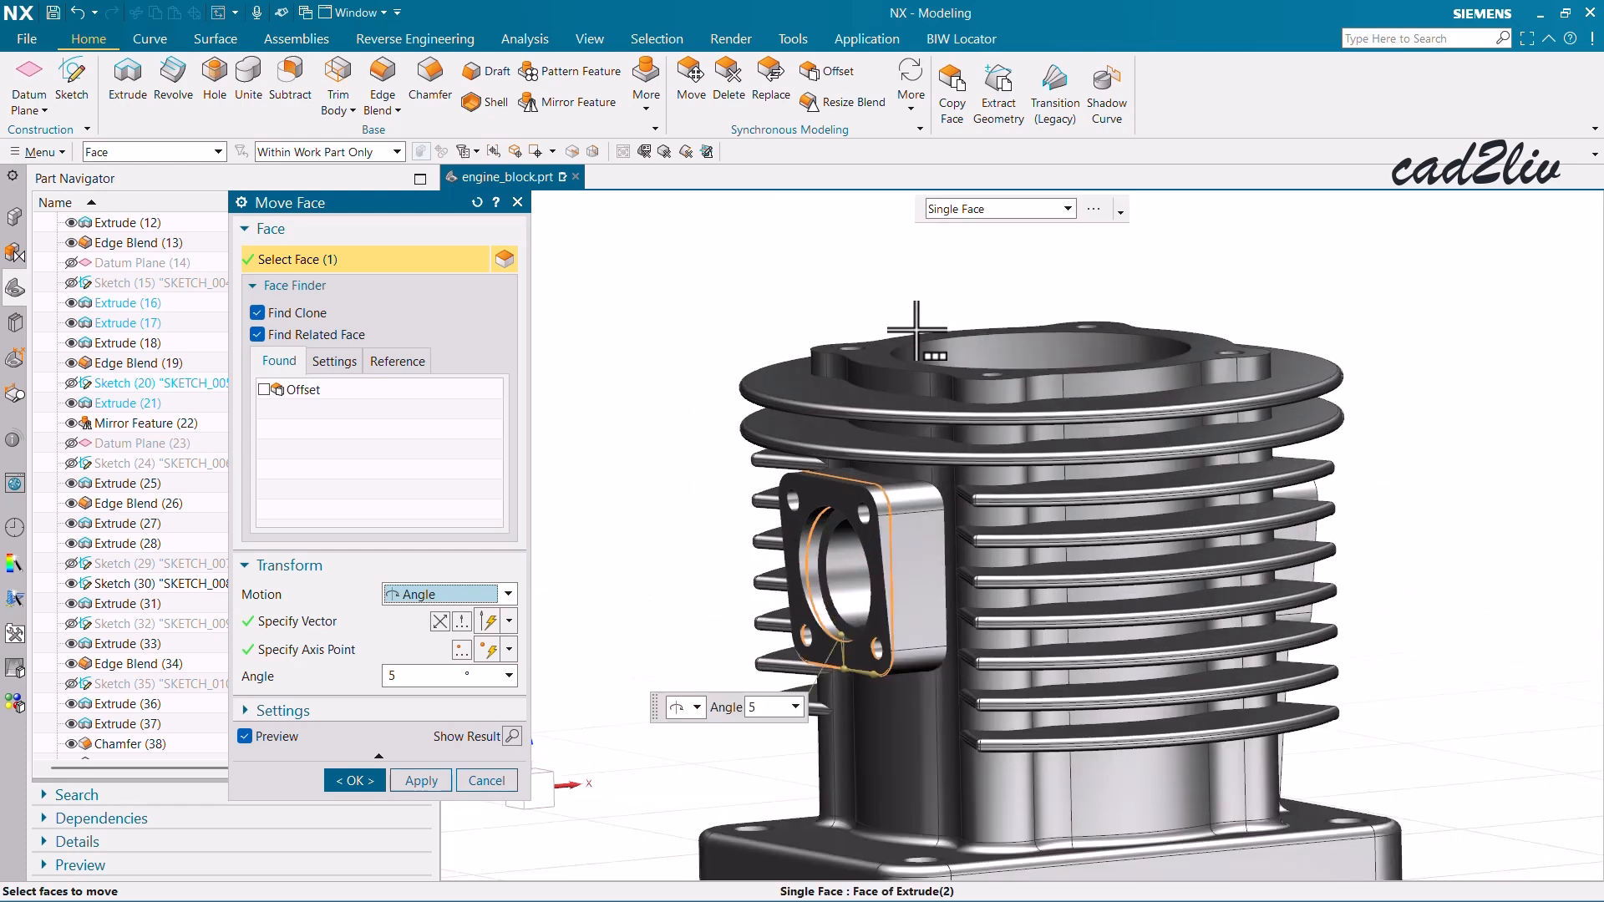
{"action": "scroll", "coordinate": [847, 292], "scroll_direction": "up", "scroll_amount": 1}
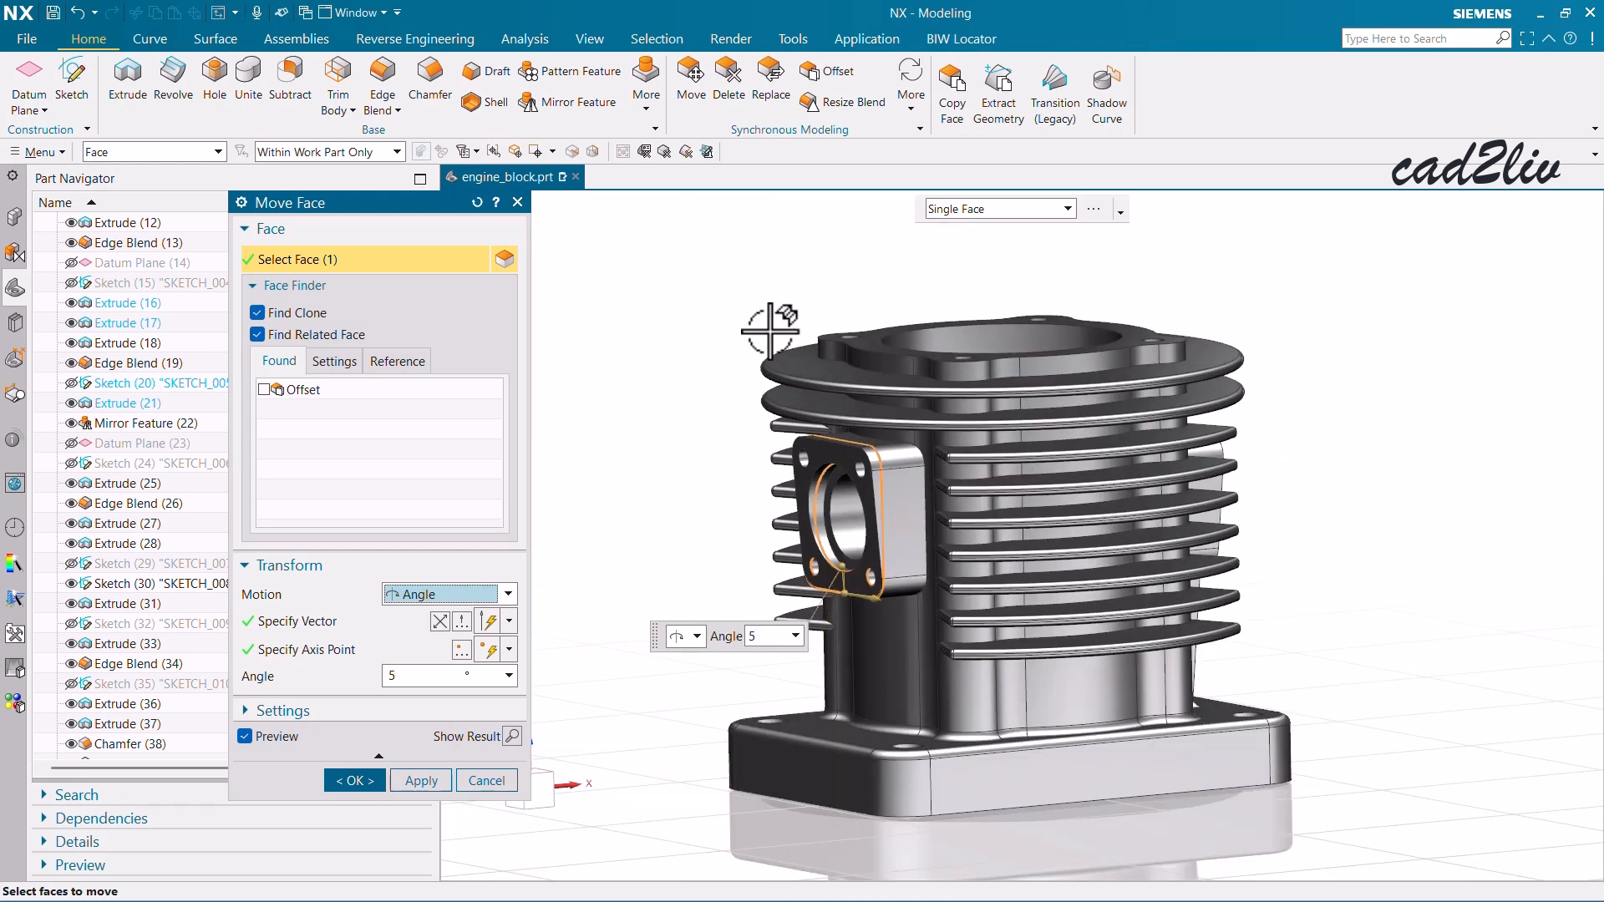